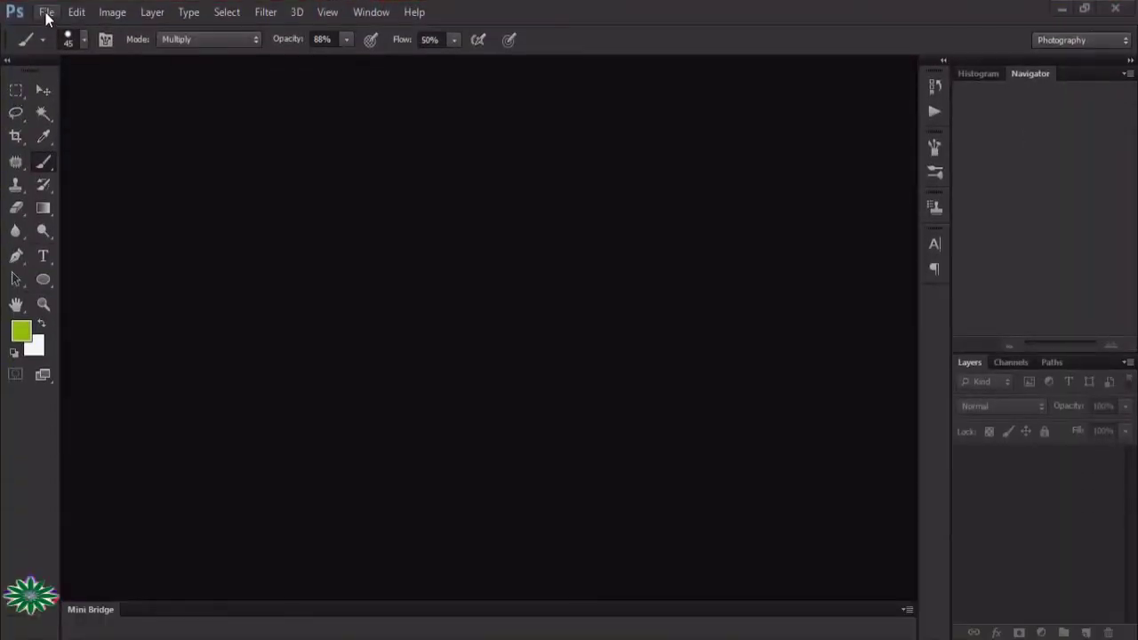
# - Open the autumn field photo, then the mountains and portrait photos together
pyautogui.click(46, 12)
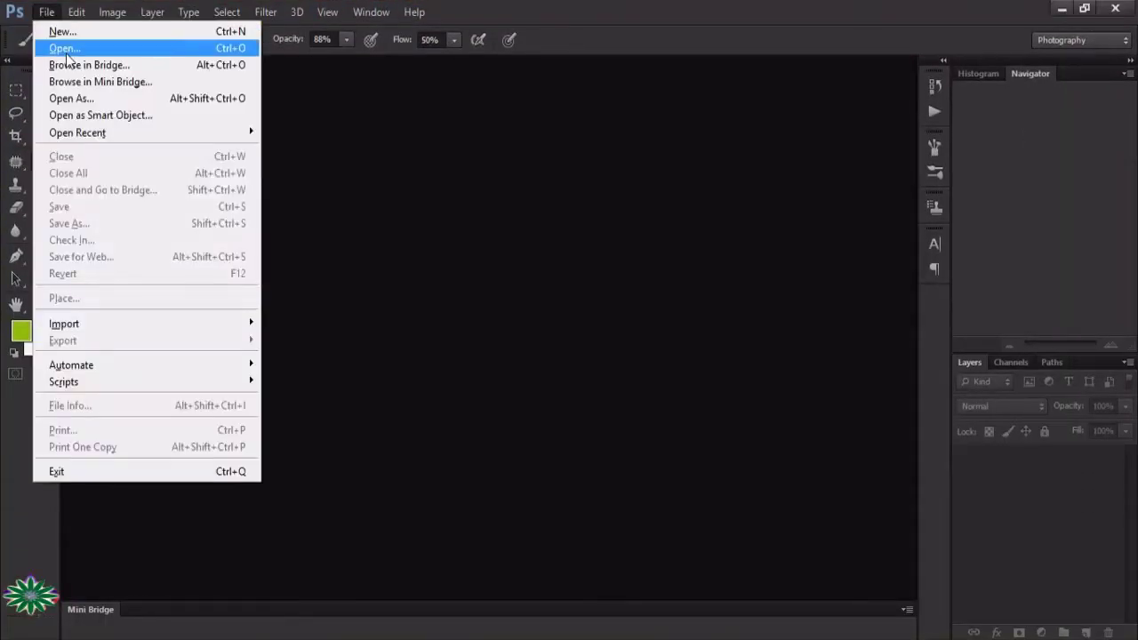
pyautogui.click(64, 48)
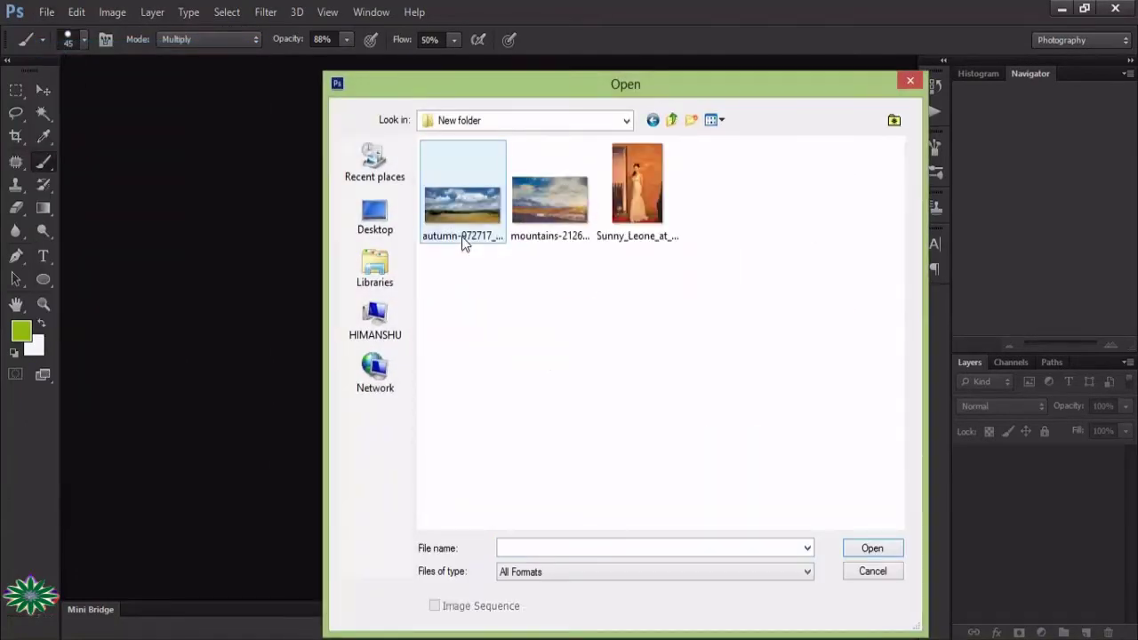
pyautogui.doubleClick(462, 241)
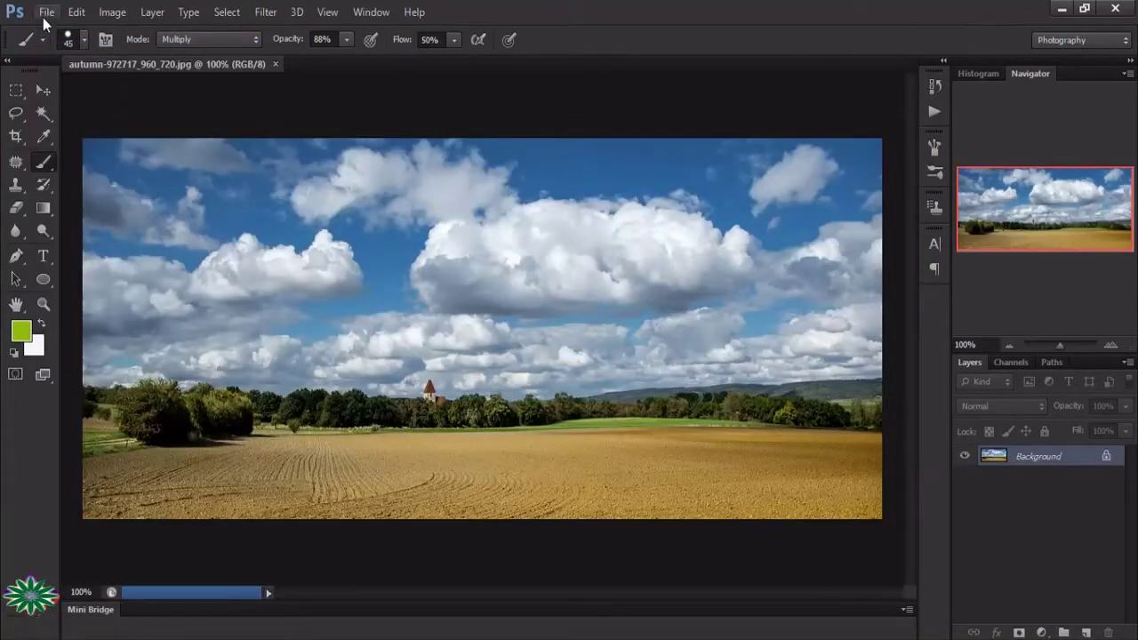
pyautogui.click(46, 12)
pyautogui.click(61, 50)
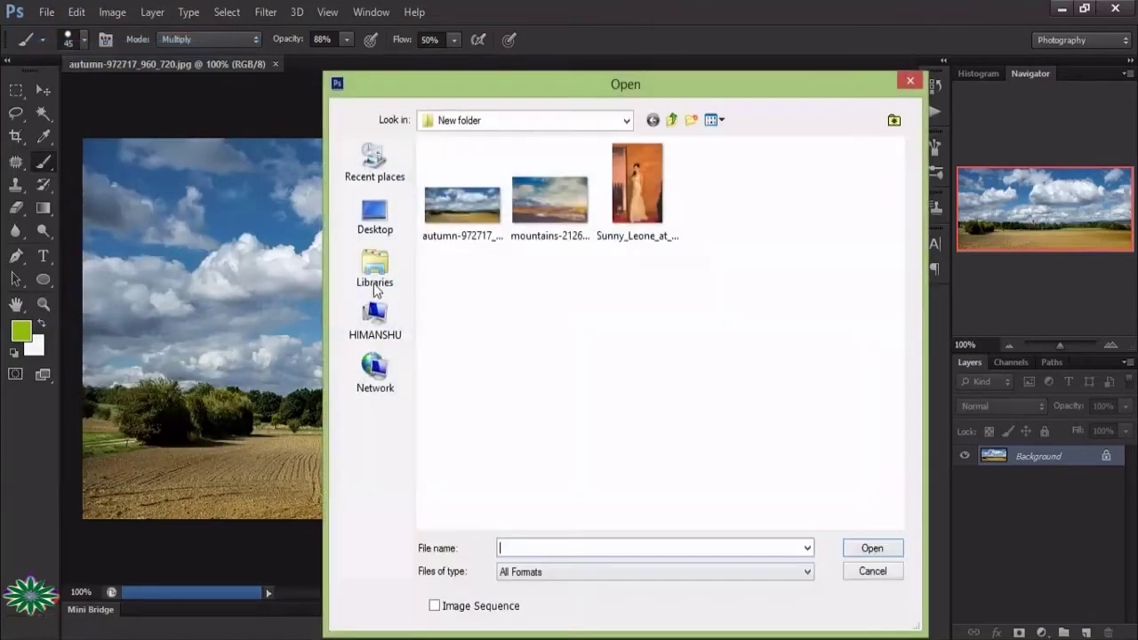
pyautogui.moveTo(547, 286); pyautogui.dragTo(622, 178)
pyautogui.click(871, 547)
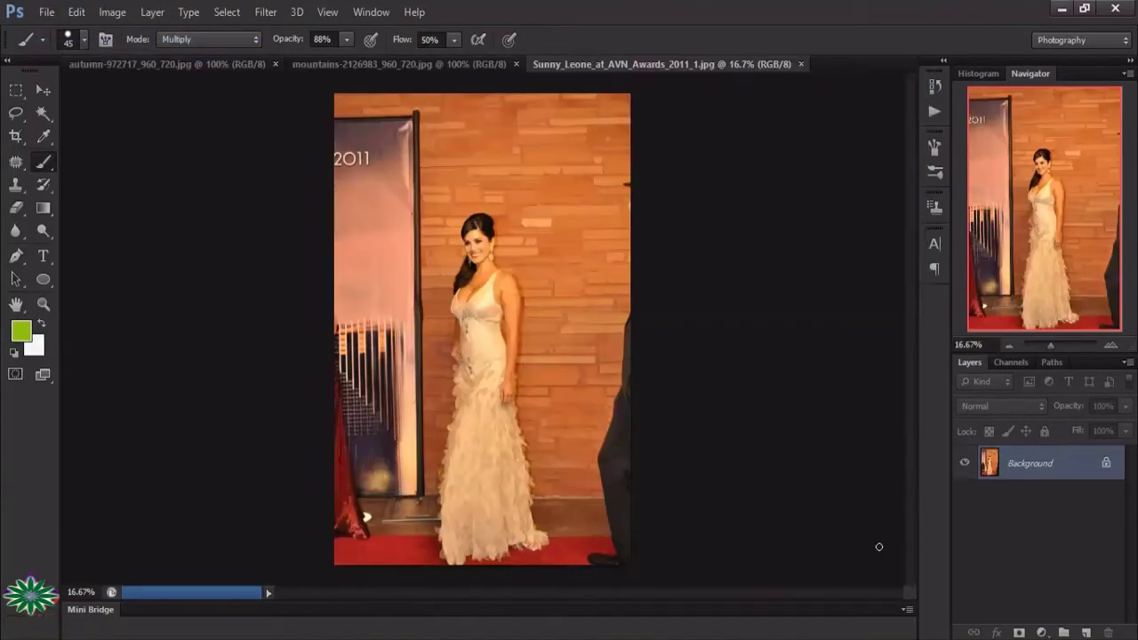
# - Look through the portrait, mountains road and autumn field photos, ending on the autumn field
pyautogui.click(387, 64)
pyautogui.click(533, 65)
pyautogui.click(391, 65)
pyautogui.click(223, 64)
pyautogui.click(329, 65)
pyautogui.hotkey('ctrl', 'shift', 'Tab')
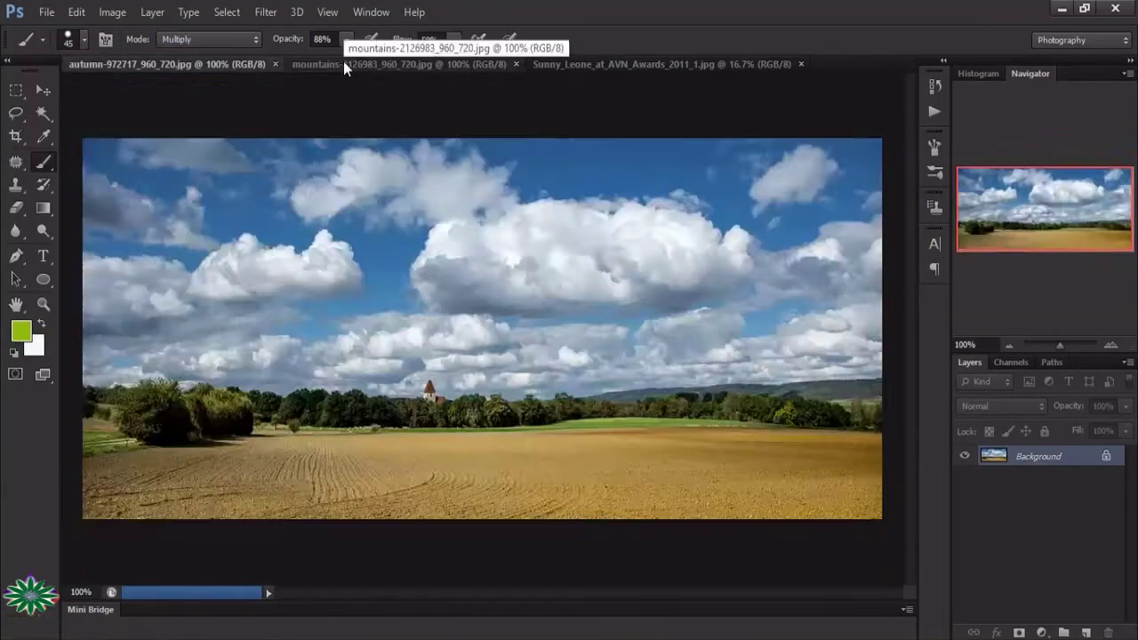
pyautogui.click(551, 64)
pyautogui.click(391, 64)
pyautogui.click(222, 64)
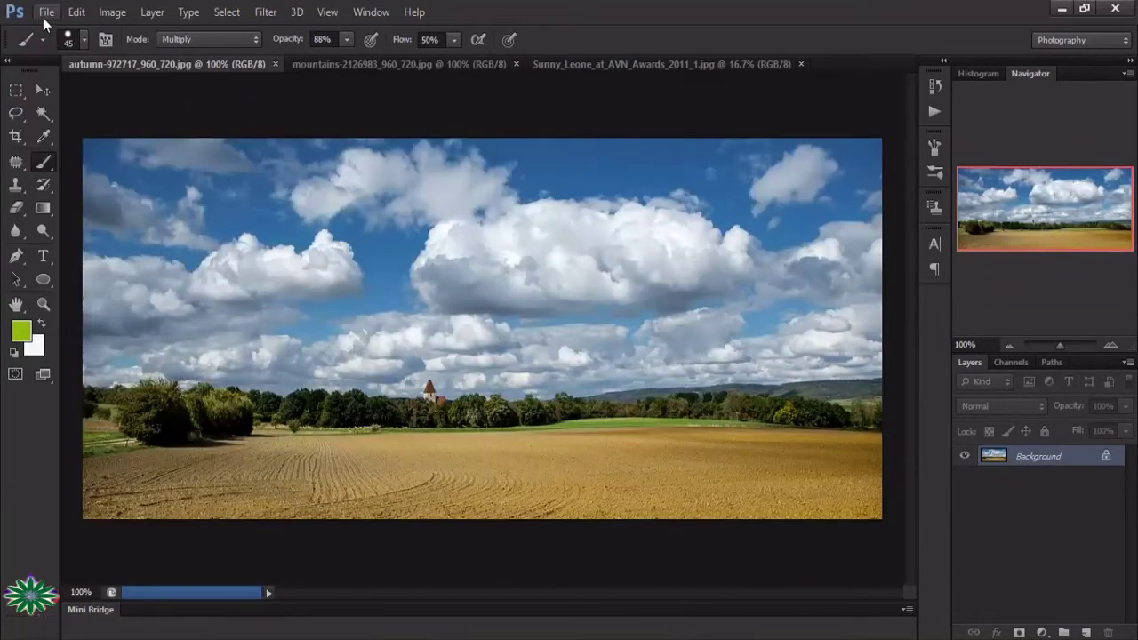
# - Create a blank 1280×720, 300 ppi document and duplicate its Background layer
pyautogui.click(45, 14)
pyautogui.click(45, 24)
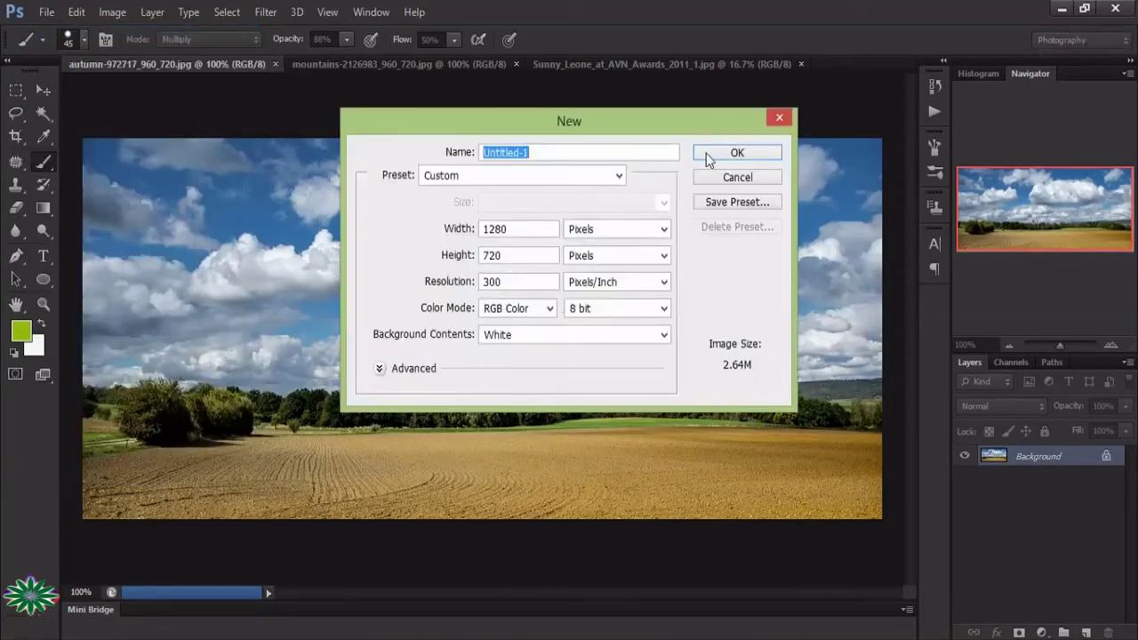
pyautogui.click(720, 156)
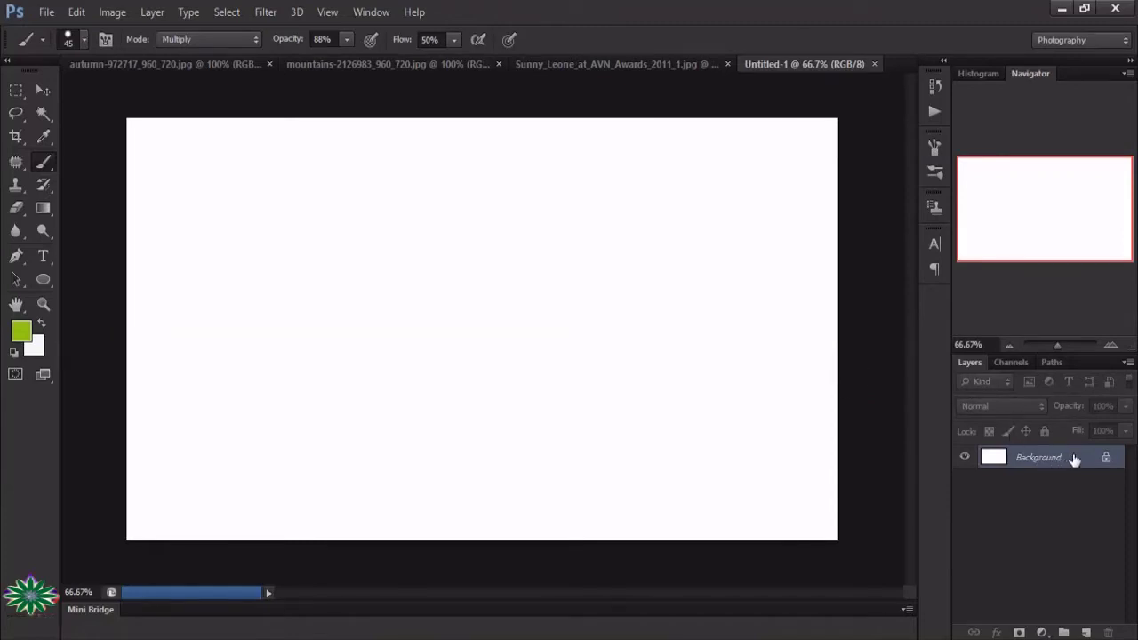
pyautogui.moveTo(1074, 459); pyautogui.dragTo(1086, 632)
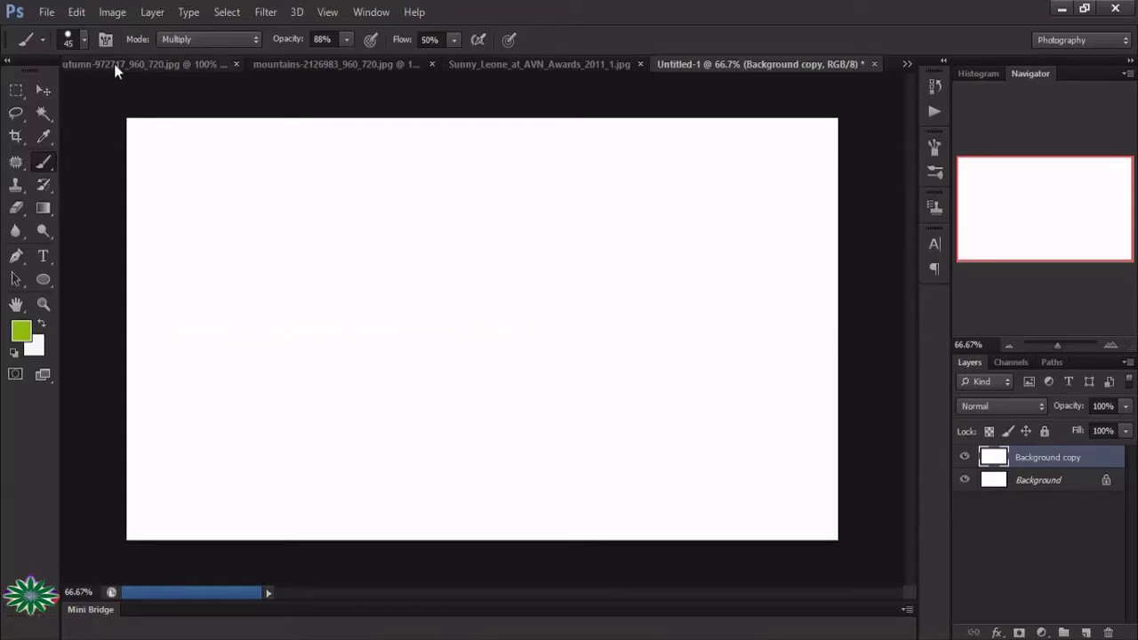
# - Marquee-select the cloudy sky across the full width of the autumn field photo
pyautogui.click(54, 89)
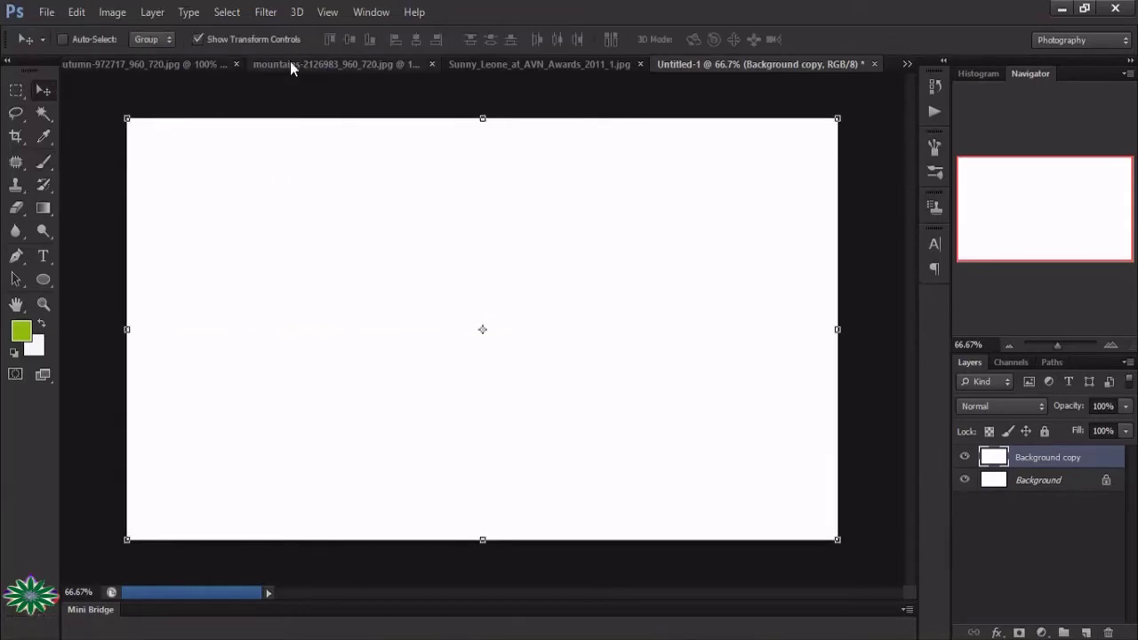
pyautogui.hotkey('ctrl', 'Tab')
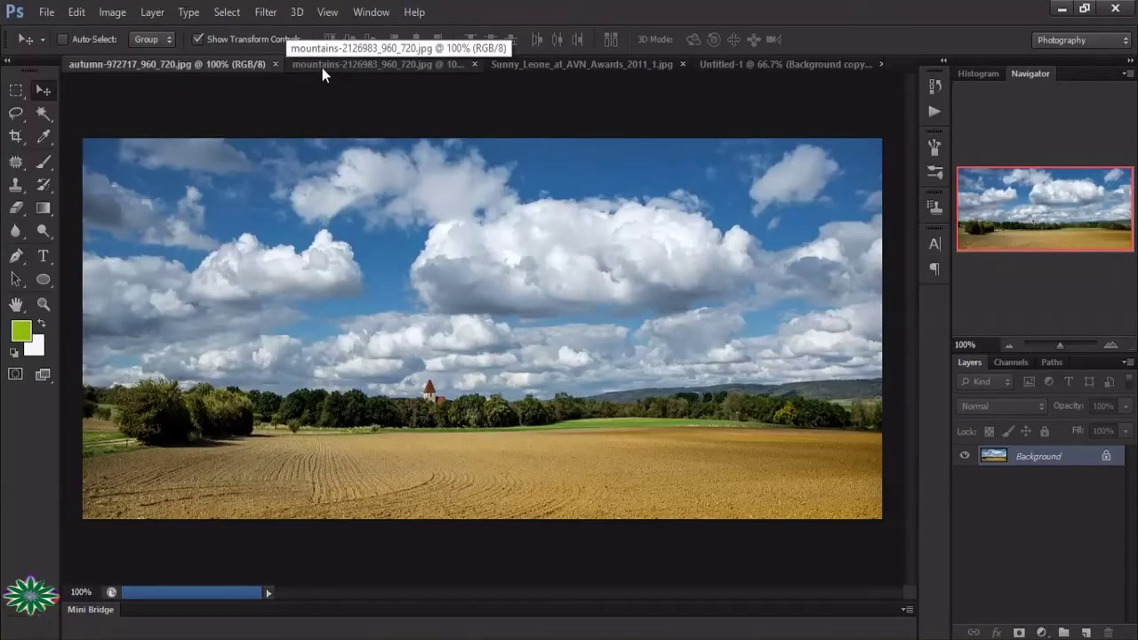
pyautogui.click(16, 90)
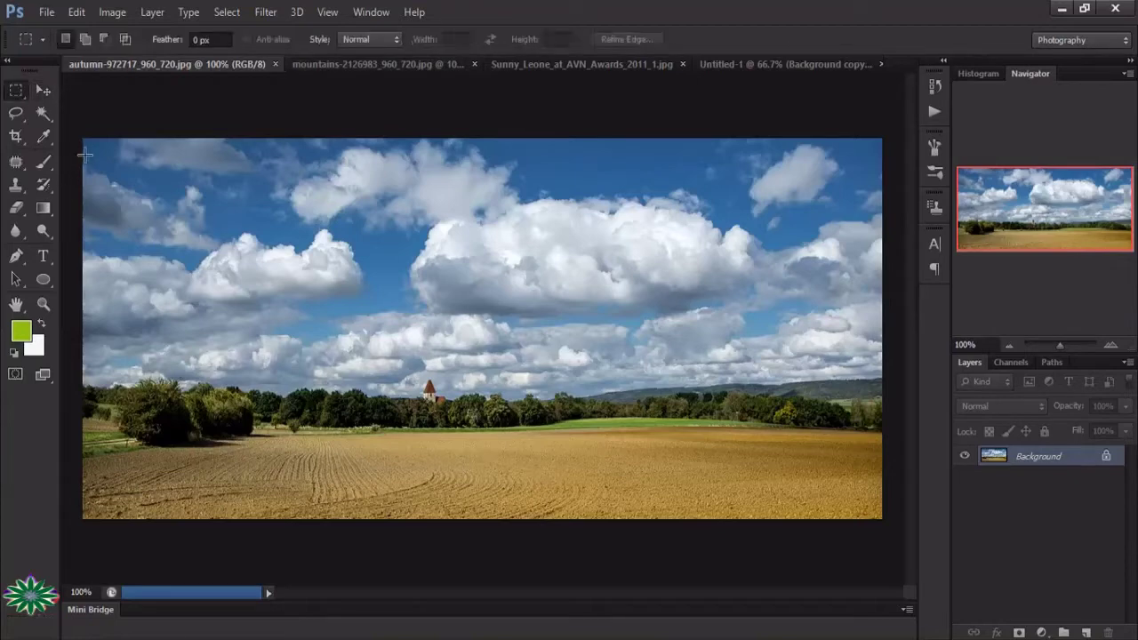
pyautogui.moveTo(84, 140)
pyautogui.mouseDown()
pyautogui.moveTo(780, 371)
pyautogui.moveTo(878, 371)
pyautogui.mouseUp()
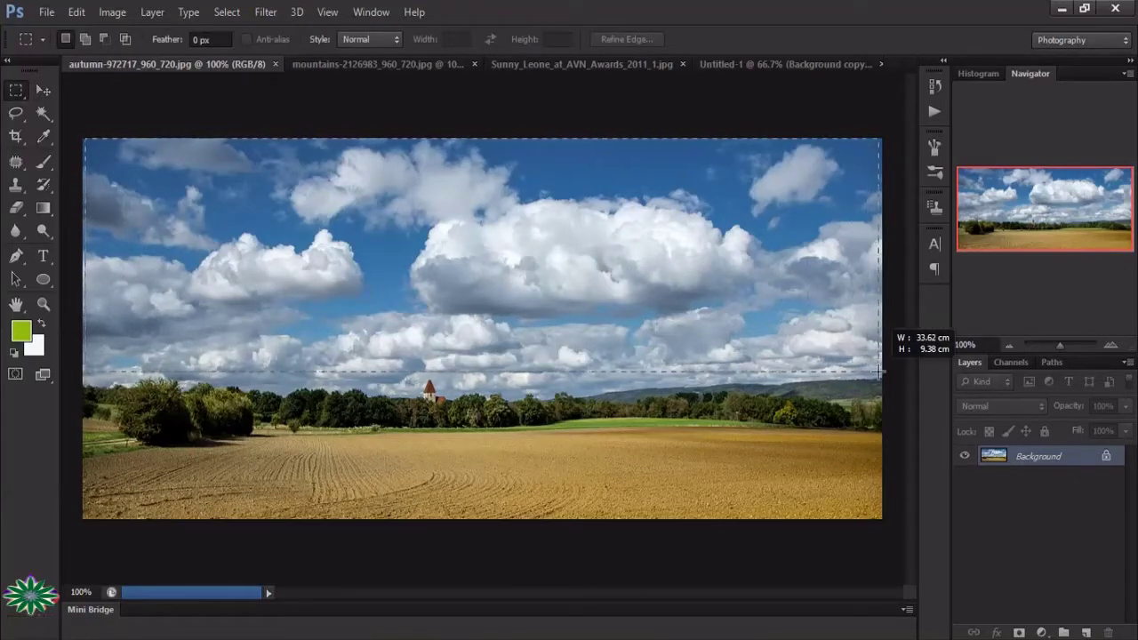
pyautogui.moveTo(878, 372); pyautogui.dragTo(880, 372)
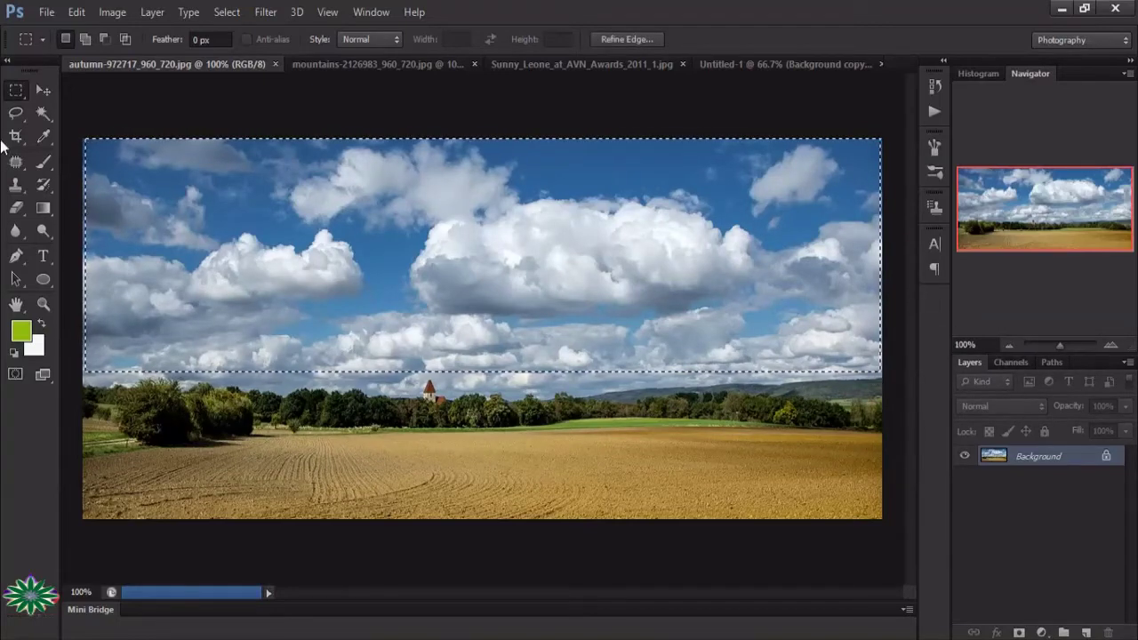
# - Move the sky into Untitled-1 and stretch it across the canvas top
pyautogui.click(45, 91)
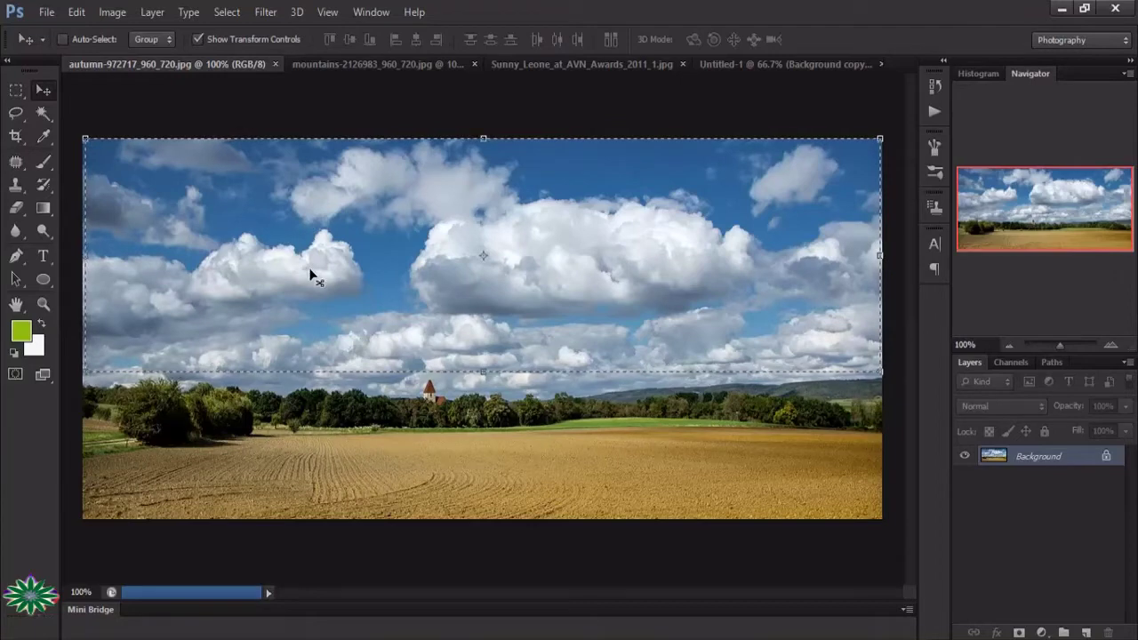
pyautogui.moveTo(716, 228)
pyautogui.mouseDown()
pyautogui.moveTo(761, 74)
pyautogui.moveTo(511, 355)
pyautogui.mouseUp()
pyautogui.moveTo(401, 361)
pyautogui.mouseDown()
pyautogui.moveTo(412, 214)
pyautogui.moveTo(401, 192)
pyautogui.mouseUp()
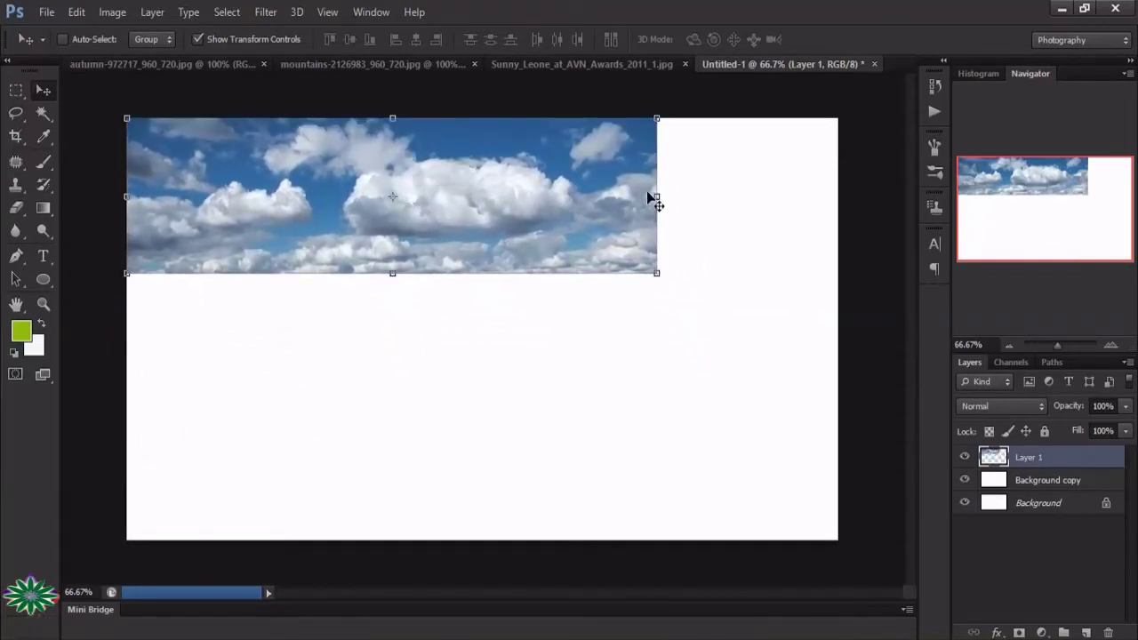
pyautogui.moveTo(656, 196); pyautogui.dragTo(831, 203)
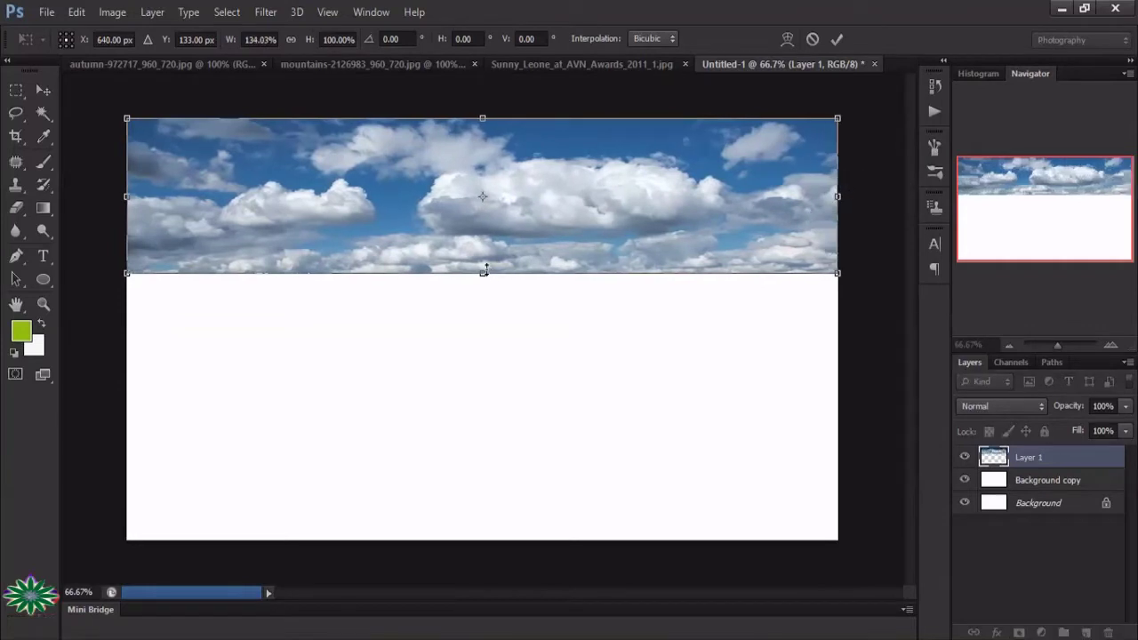
pyautogui.moveTo(483, 271)
pyautogui.mouseDown()
pyautogui.moveTo(481, 416)
pyautogui.moveTo(481, 384)
pyautogui.mouseUp()
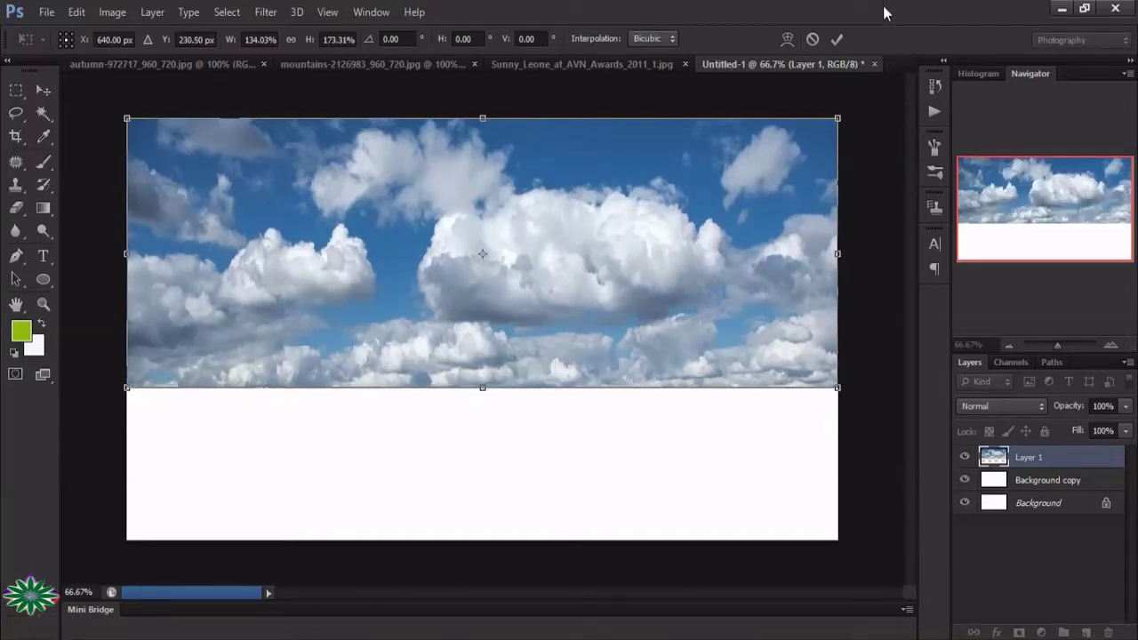
pyautogui.click(837, 40)
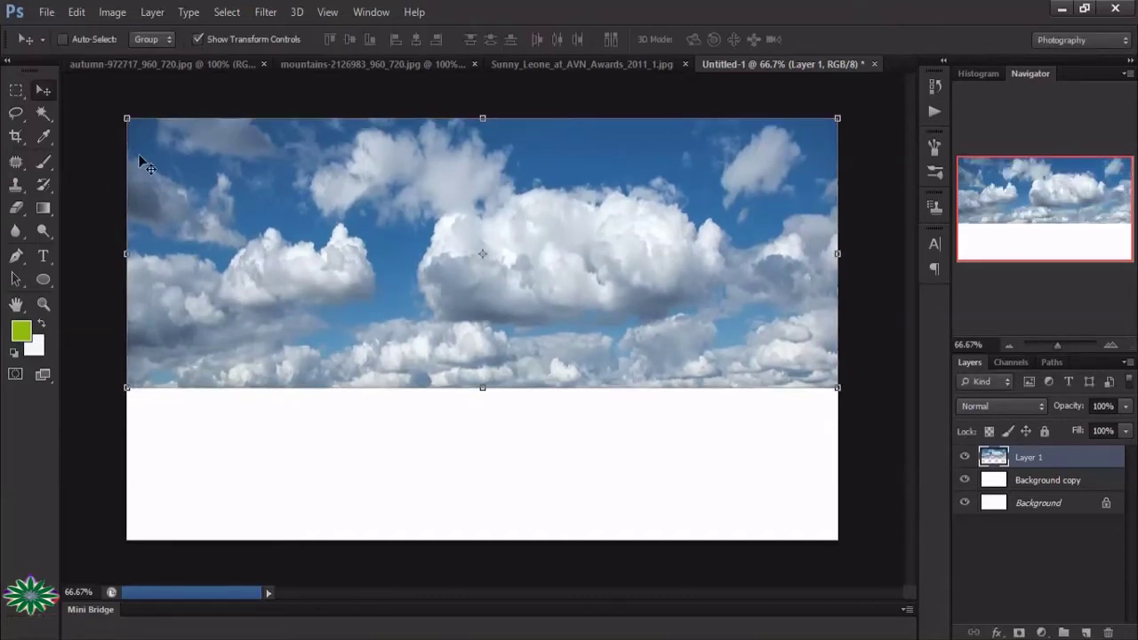
pyautogui.click(168, 67)
# - Select the road and field strip along the bottom of the mountains photo
pyautogui.click(336, 63)
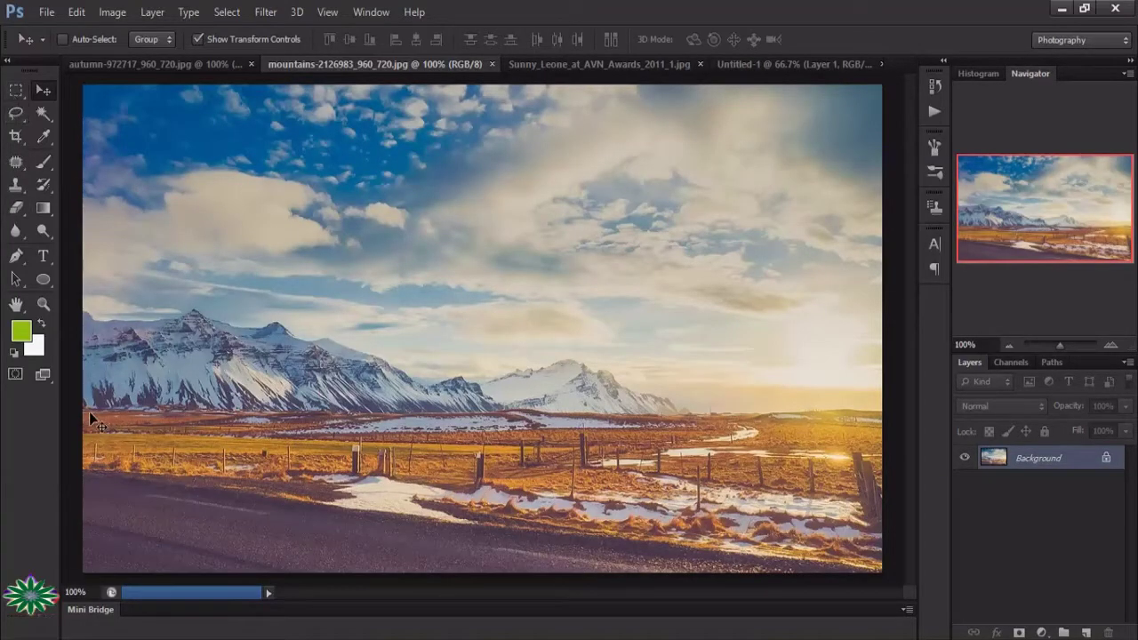
pyautogui.click(14, 92)
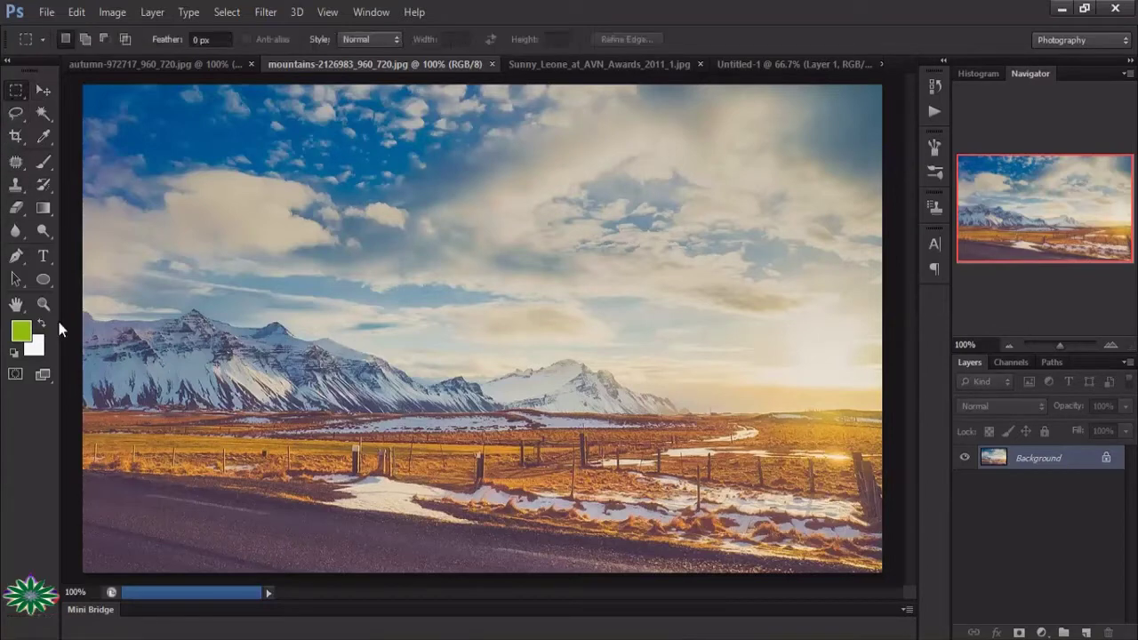
pyautogui.moveTo(89, 425)
pyautogui.mouseDown()
pyautogui.moveTo(766, 572)
pyautogui.moveTo(883, 573)
pyautogui.mouseUp()
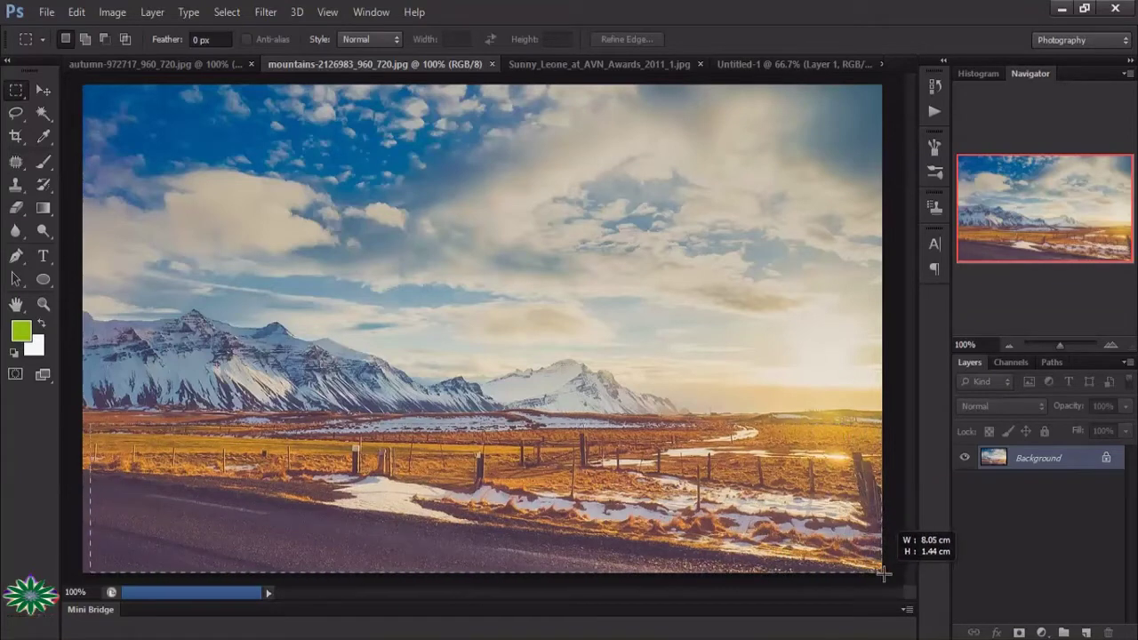
pyautogui.moveTo(882, 573); pyautogui.dragTo(882, 573)
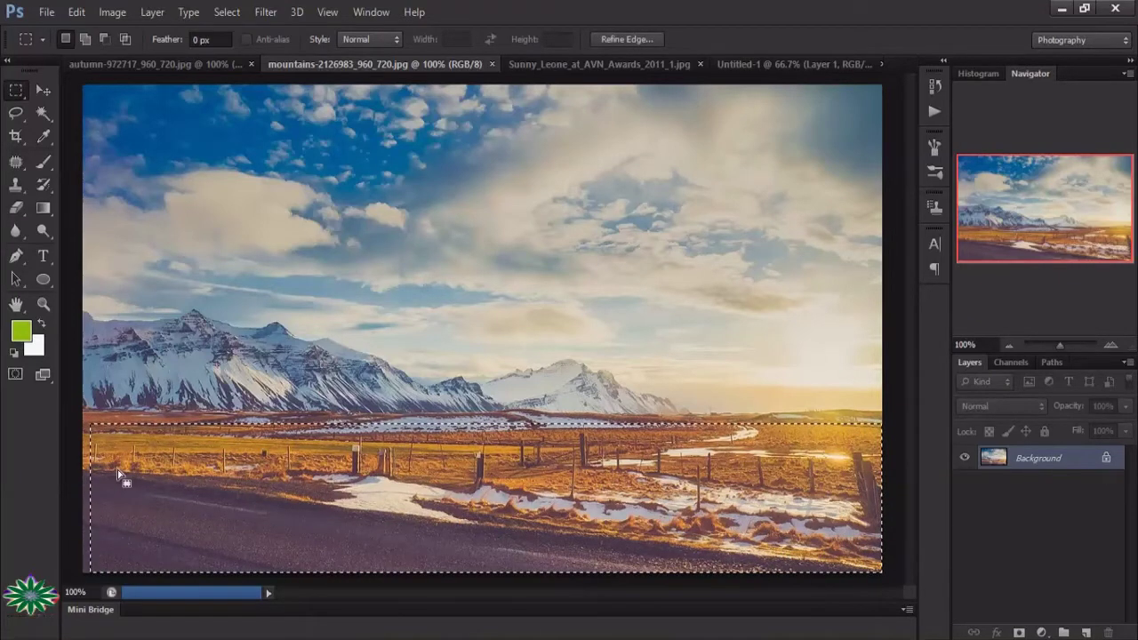
pyautogui.moveTo(147, 484); pyautogui.dragTo(142, 490)
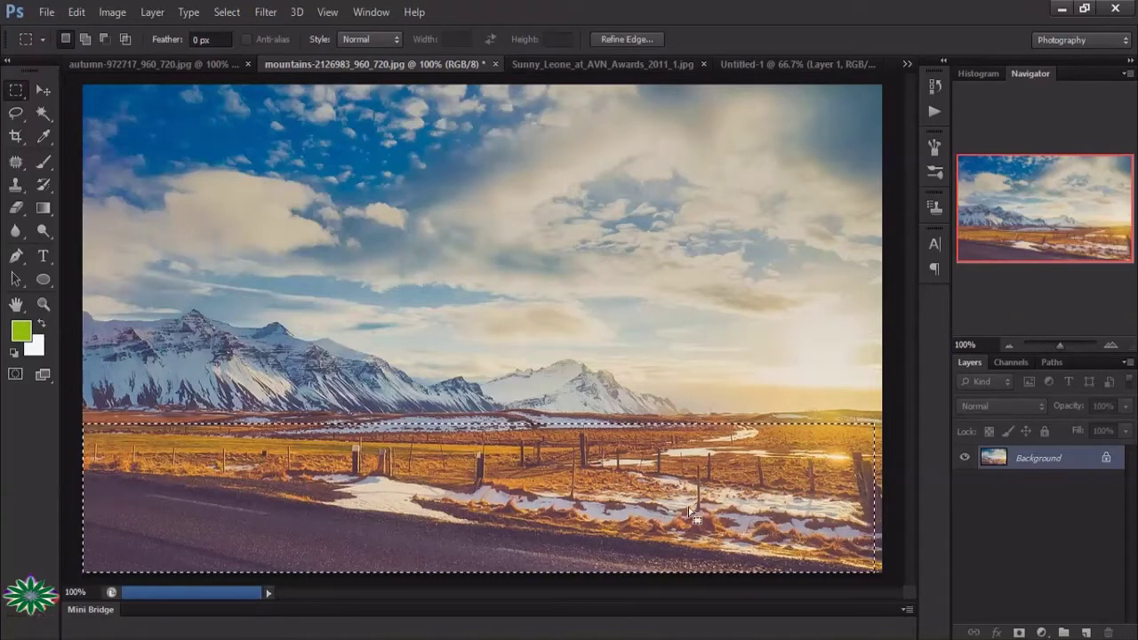
# - Move the road strip below the clouds and stretch it to 134.60% × 152.35%
pyautogui.click(43, 90)
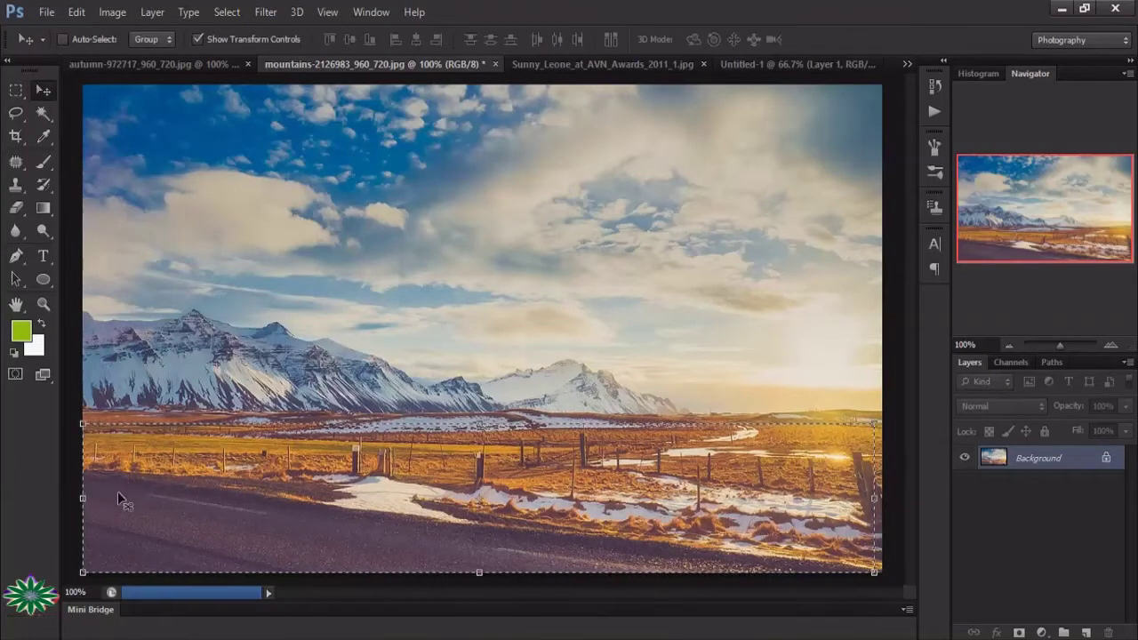
pyautogui.moveTo(262, 491)
pyautogui.mouseDown()
pyautogui.moveTo(760, 96)
pyautogui.moveTo(760, 74)
pyautogui.moveTo(706, 200)
pyautogui.mouseUp()
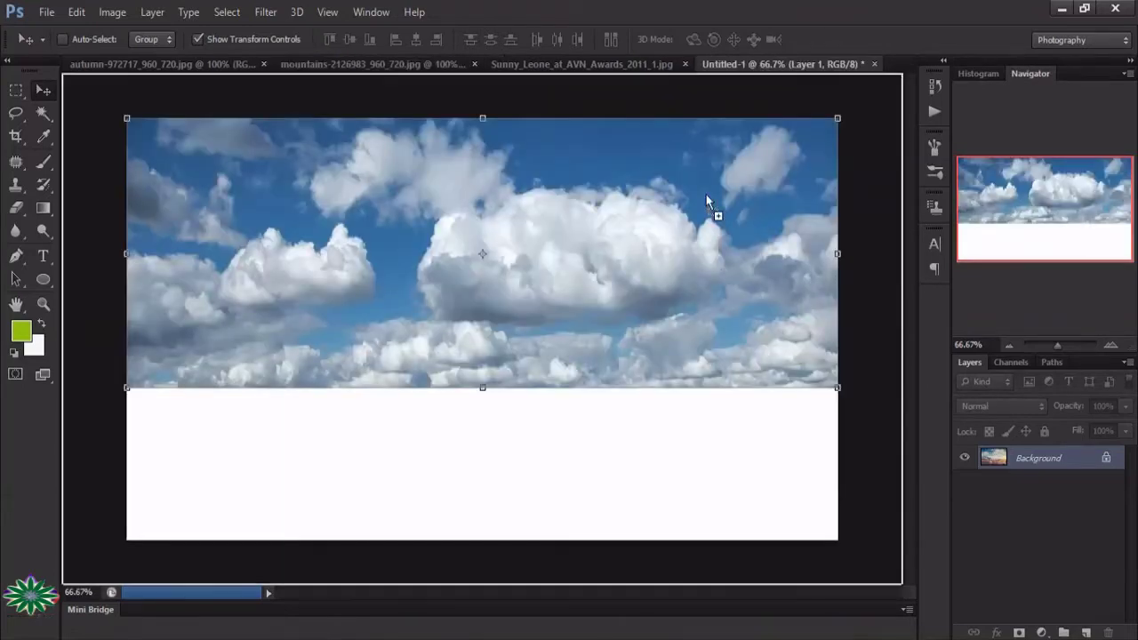
pyautogui.moveTo(497, 444)
pyautogui.mouseDown()
pyautogui.moveTo(346, 426)
pyautogui.moveTo(336, 437)
pyautogui.mouseUp()
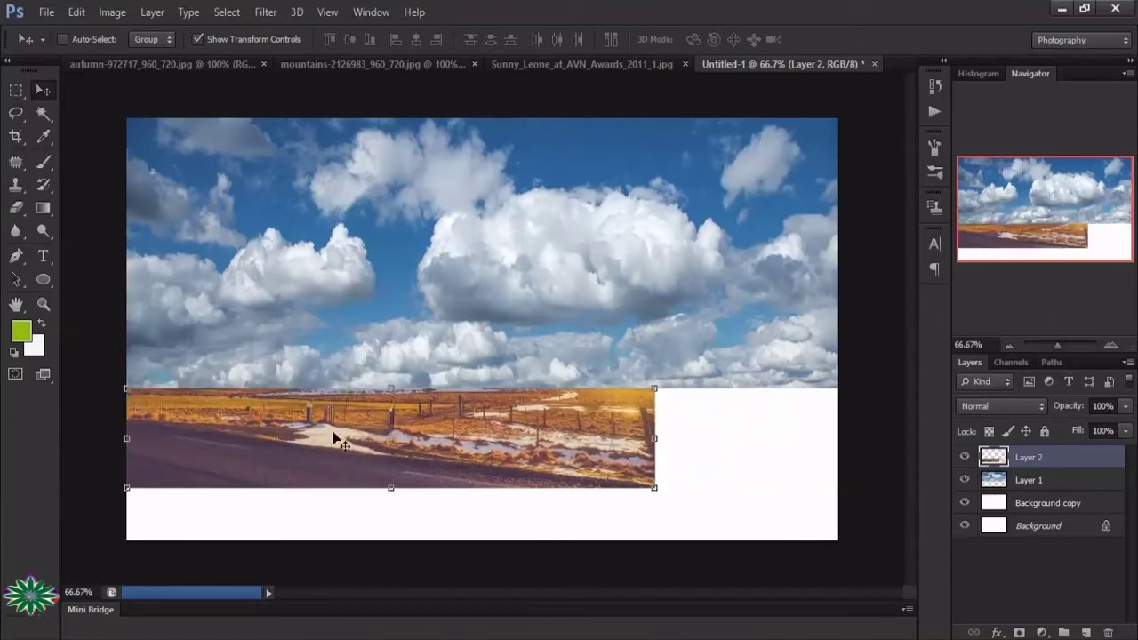
pyautogui.moveTo(657, 438); pyautogui.dragTo(836, 439)
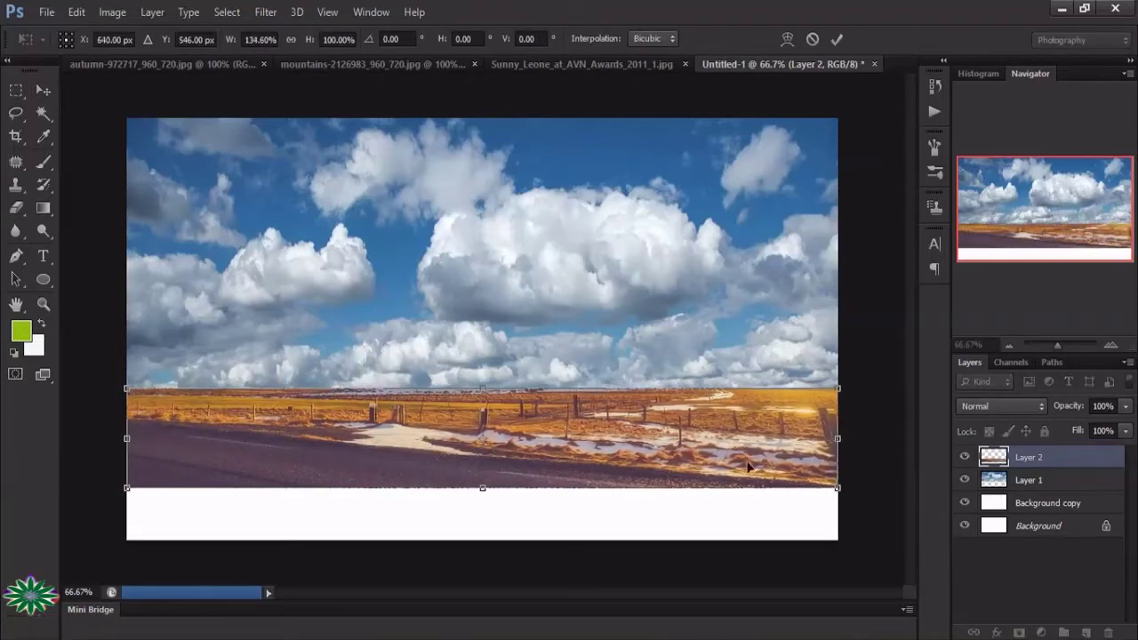
pyautogui.moveTo(481, 486); pyautogui.dragTo(487, 536)
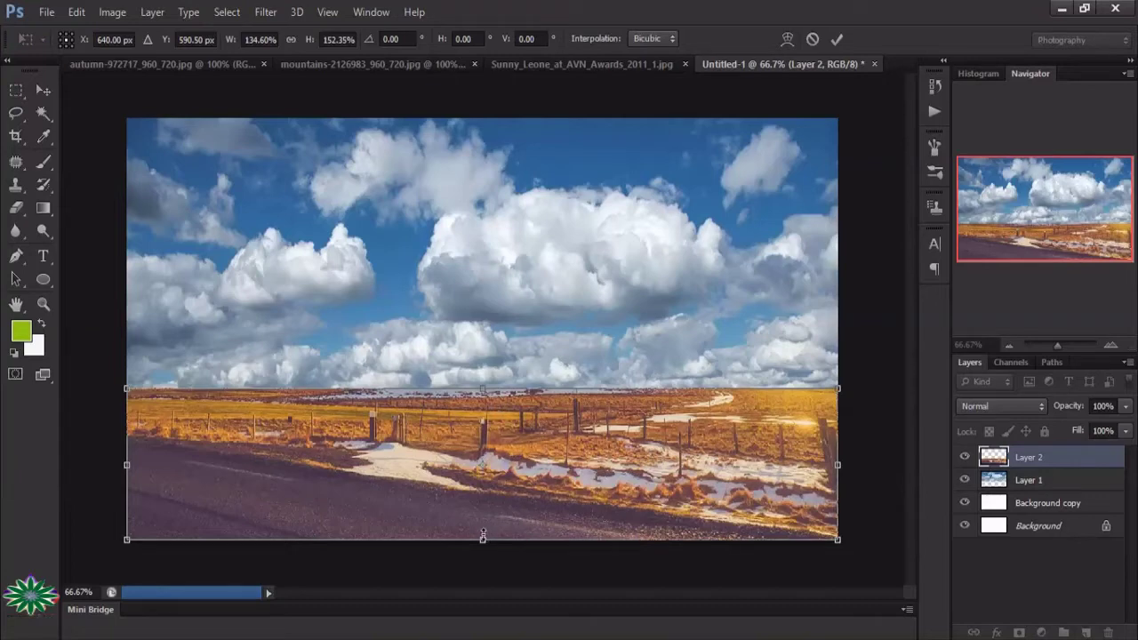
pyautogui.click(834, 42)
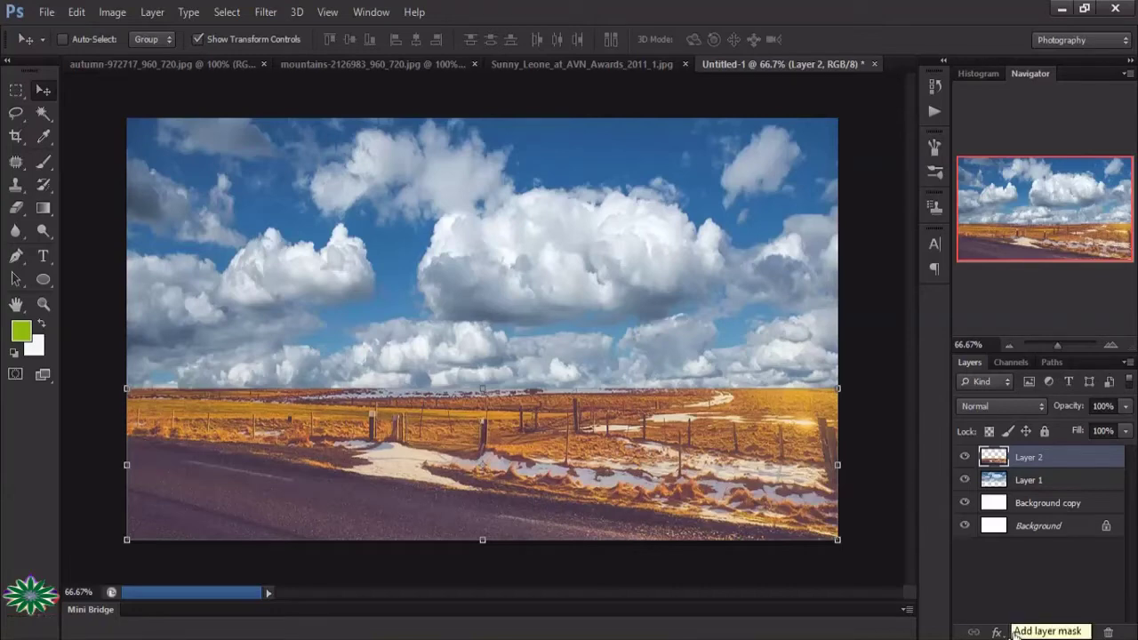
# - Add a layer mask to Layer 2 and set the Brush to 9% opacity
pyautogui.click(1017, 632)
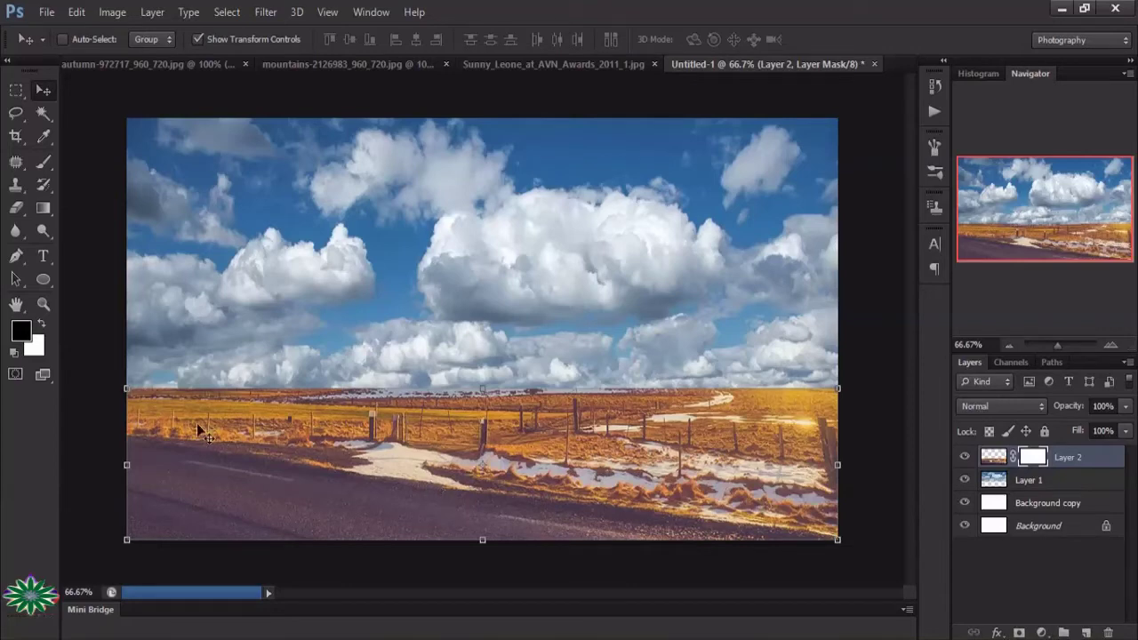
pyautogui.click(45, 166)
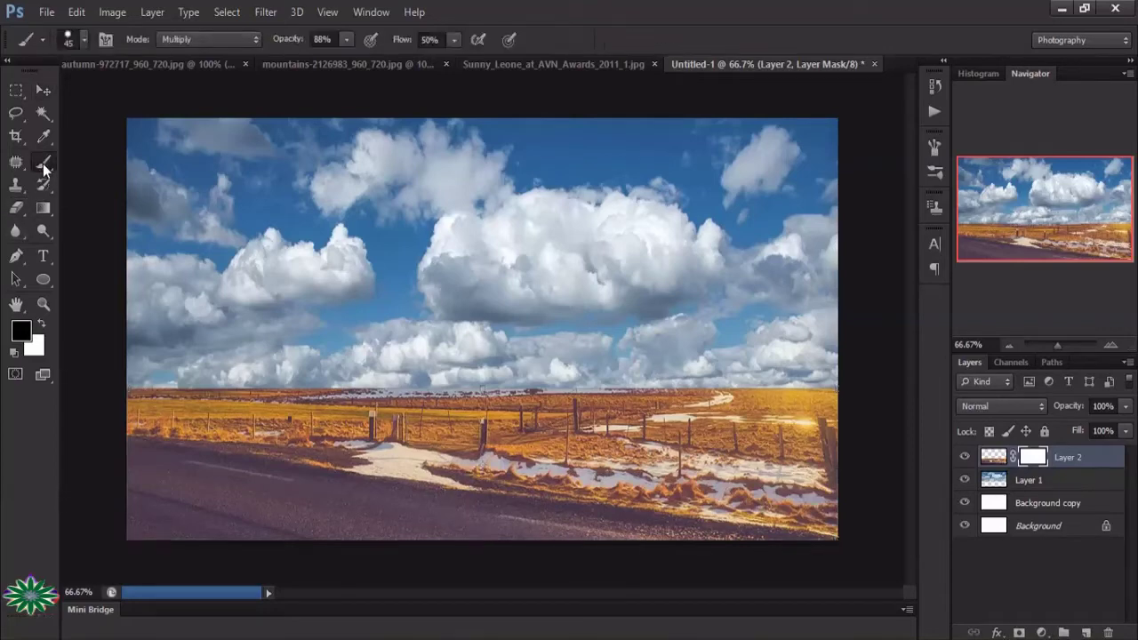
pyautogui.click(346, 40)
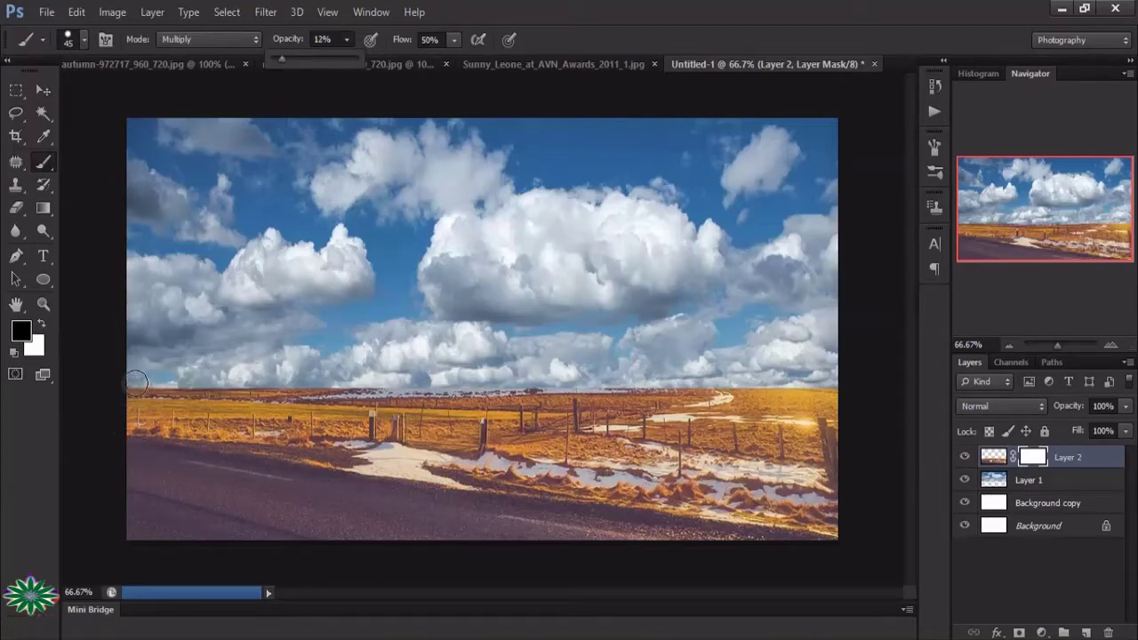
pyautogui.click(139, 383)
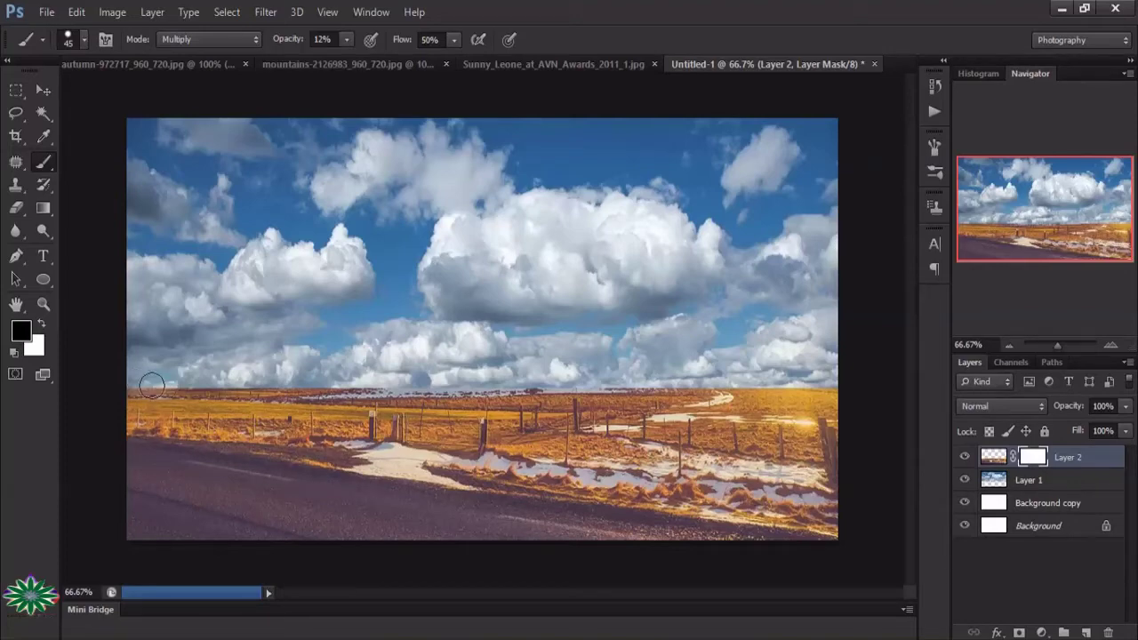
pyautogui.click(345, 39)
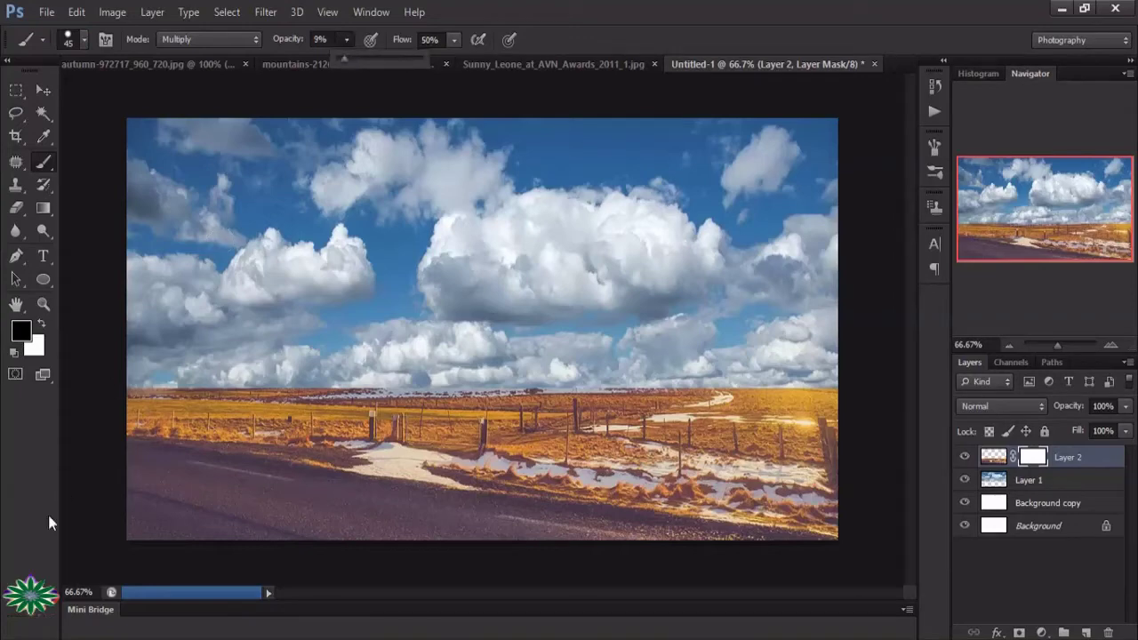
pyautogui.click(133, 395)
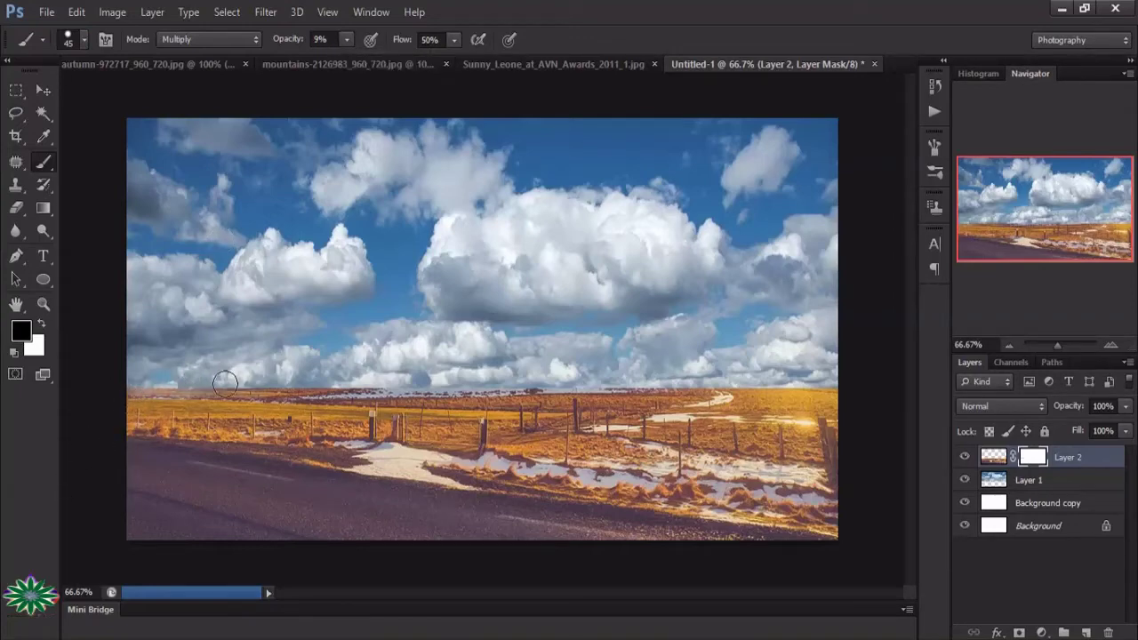
# - Paint black along the horizon to fade the field into the clouds
pyautogui.moveTo(225, 382); pyautogui.dragTo(461, 386)
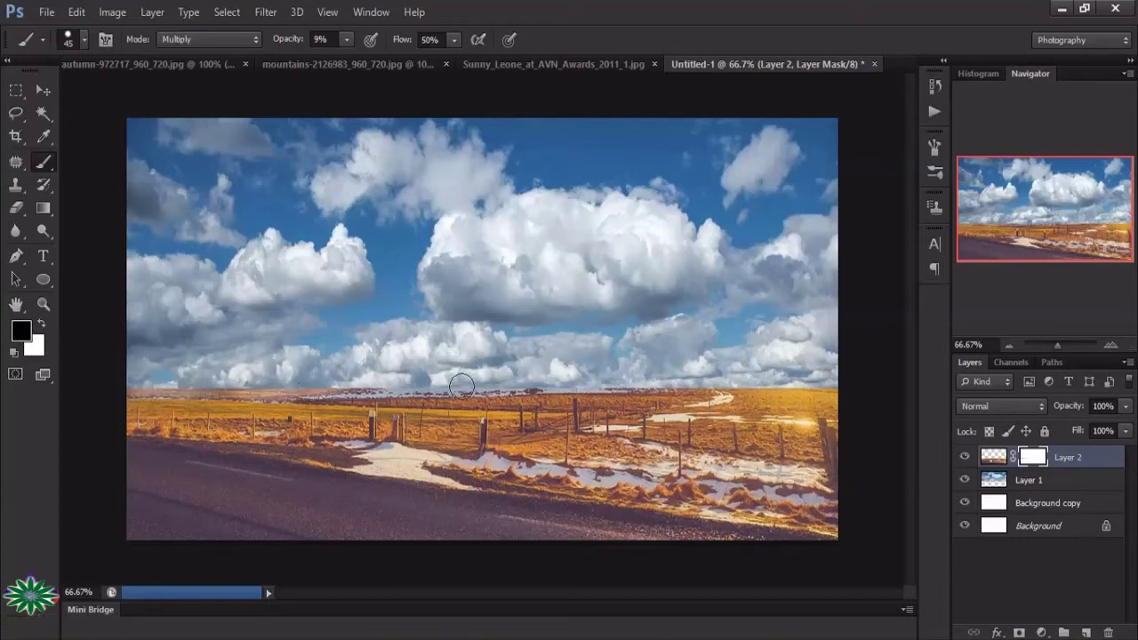
pyautogui.moveTo(461, 386); pyautogui.dragTo(763, 389)
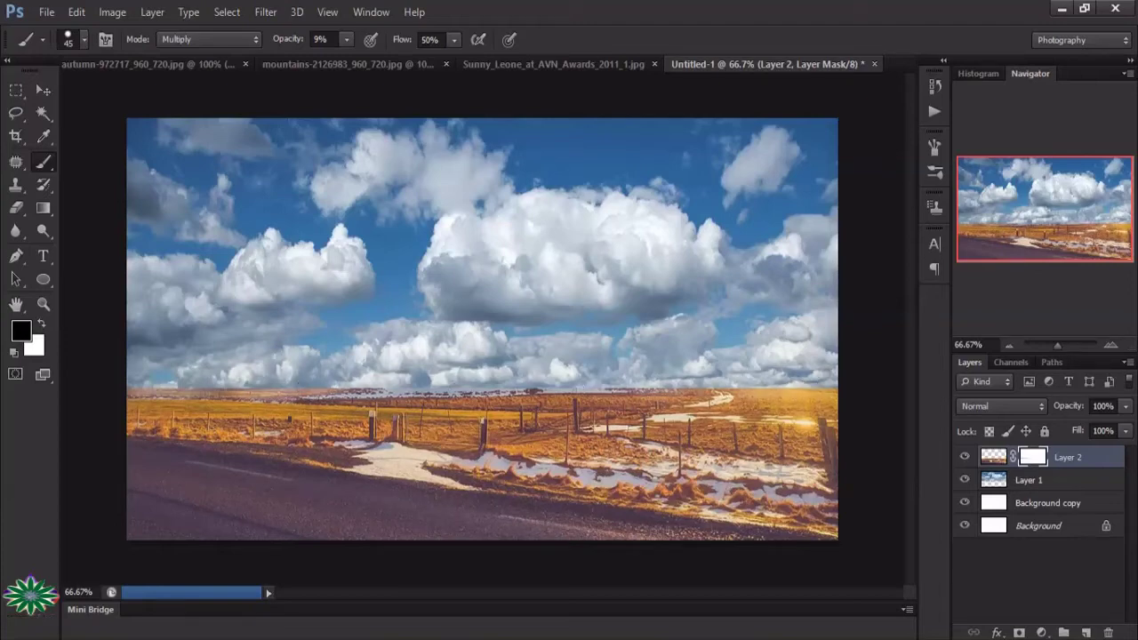
pyautogui.moveTo(664, 350)
pyautogui.mouseDown()
pyautogui.moveTo(776, 386)
pyautogui.moveTo(129, 391)
pyautogui.moveTo(789, 393)
pyautogui.moveTo(774, 362)
pyautogui.mouseUp()
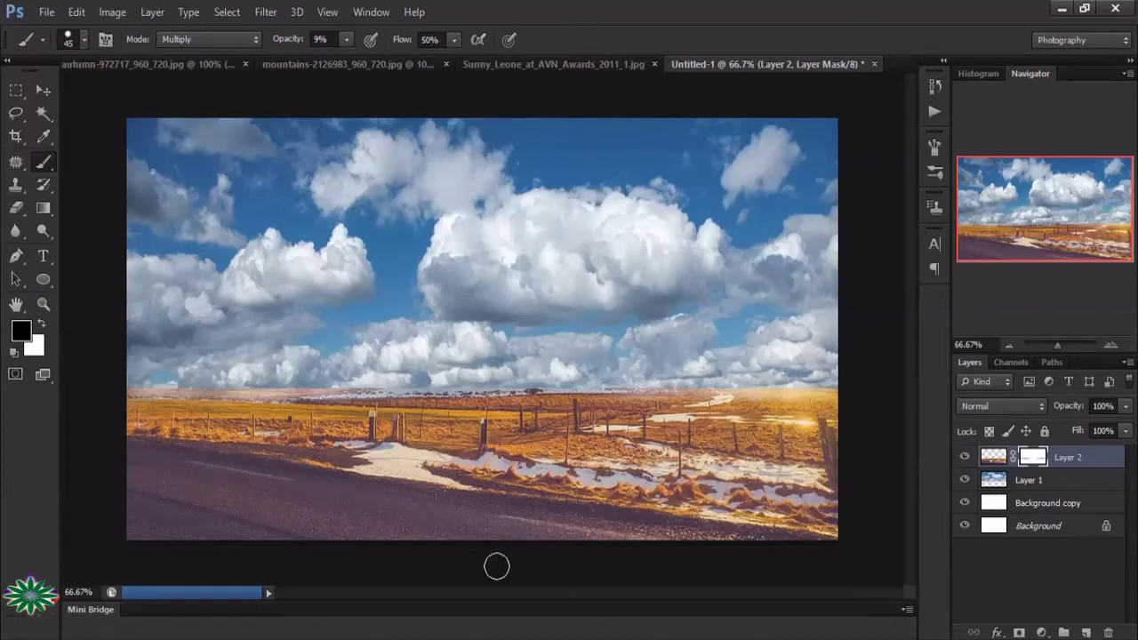
# - Duplicate Layer 1 as Layer 1 copy and give it a 3.7 radius Gaussian Blur
pyautogui.click(1067, 484)
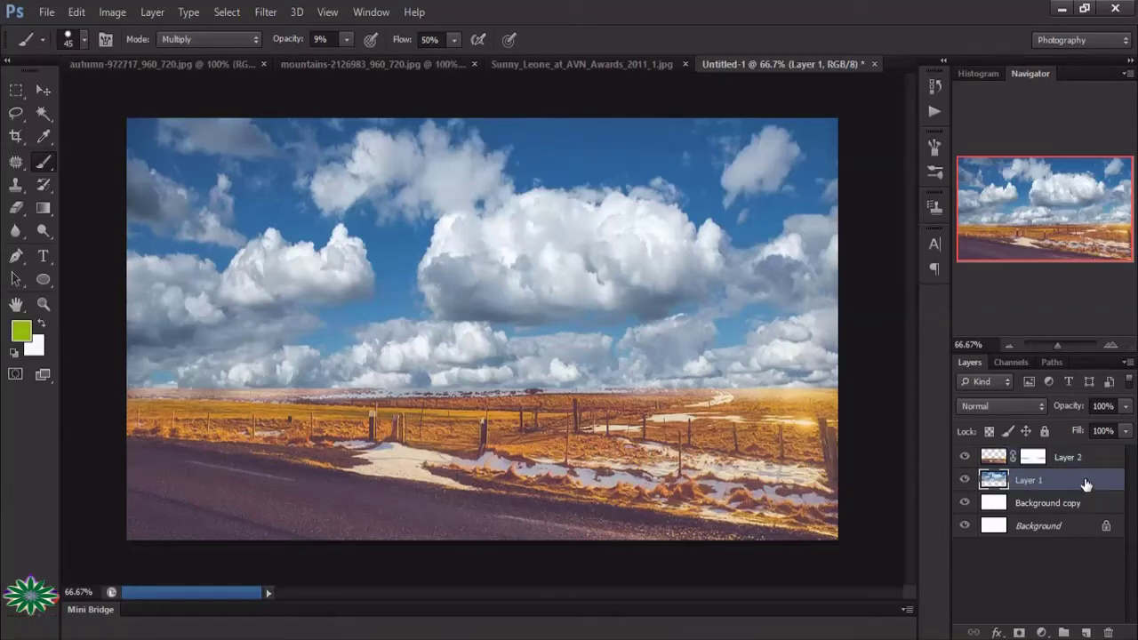
pyautogui.moveTo(1084, 482); pyautogui.dragTo(1086, 632)
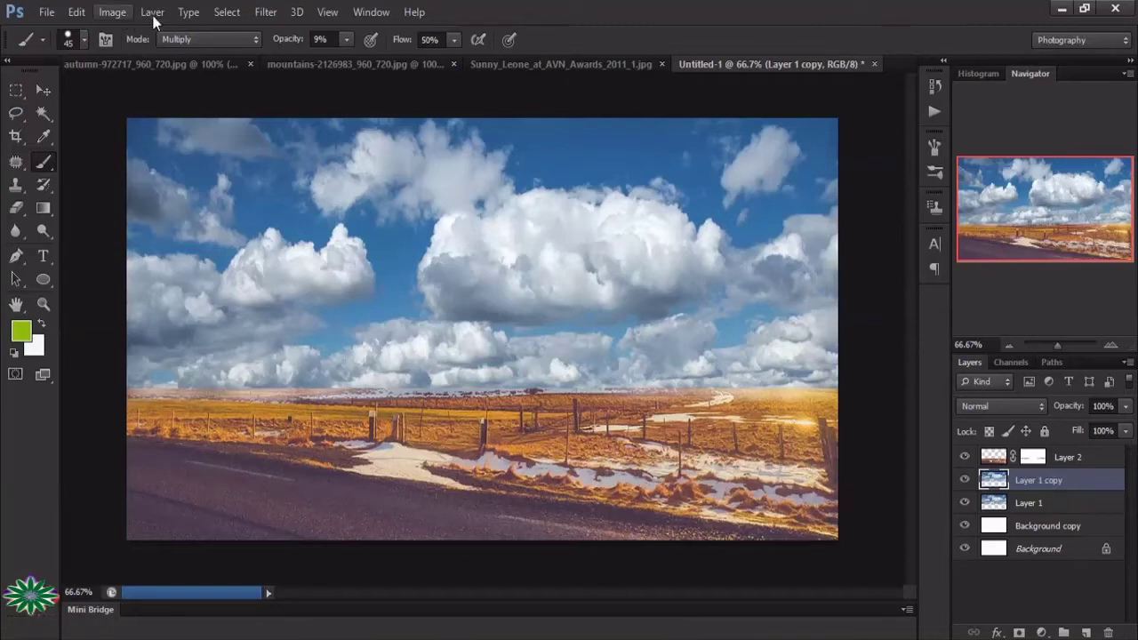
pyautogui.click(271, 14)
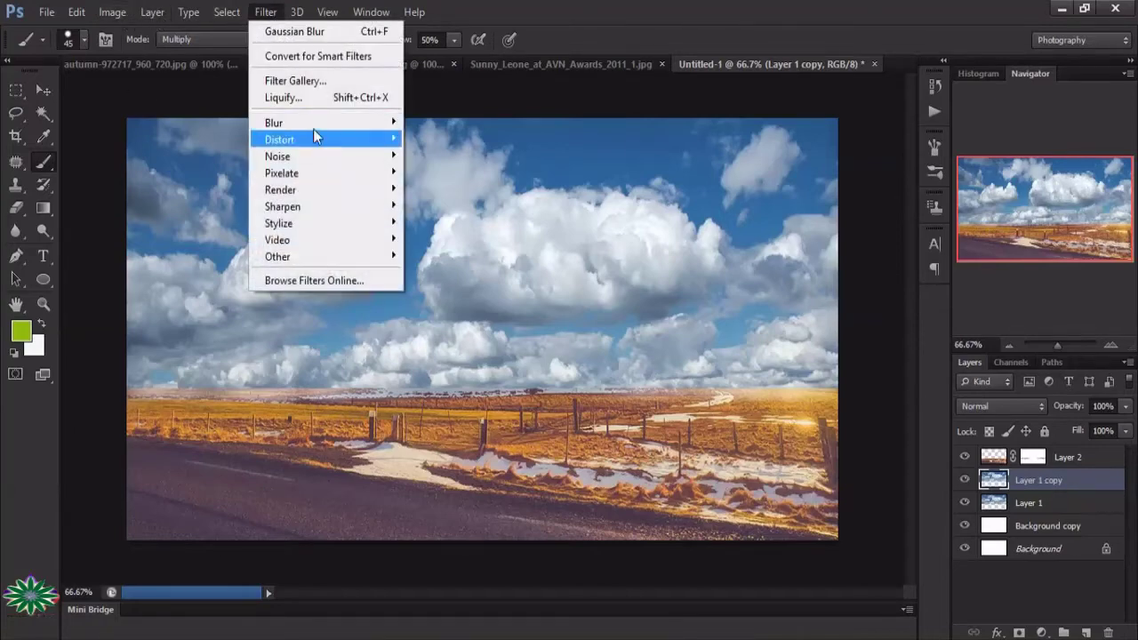
pyautogui.moveTo(285, 123)
pyautogui.click(472, 234)
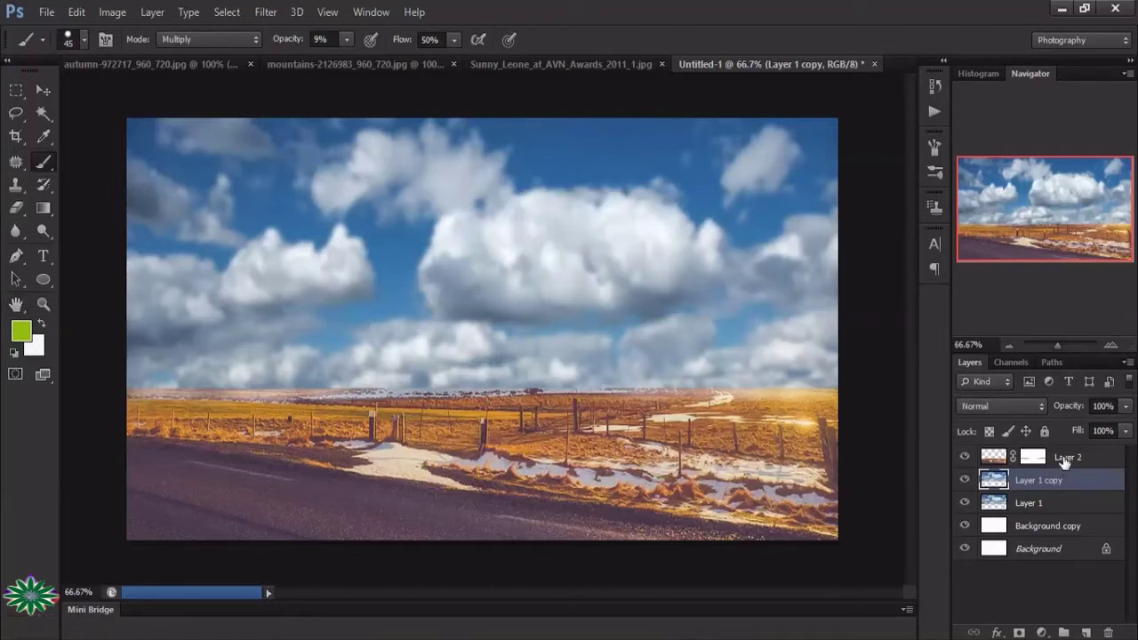
pyautogui.click(1064, 460)
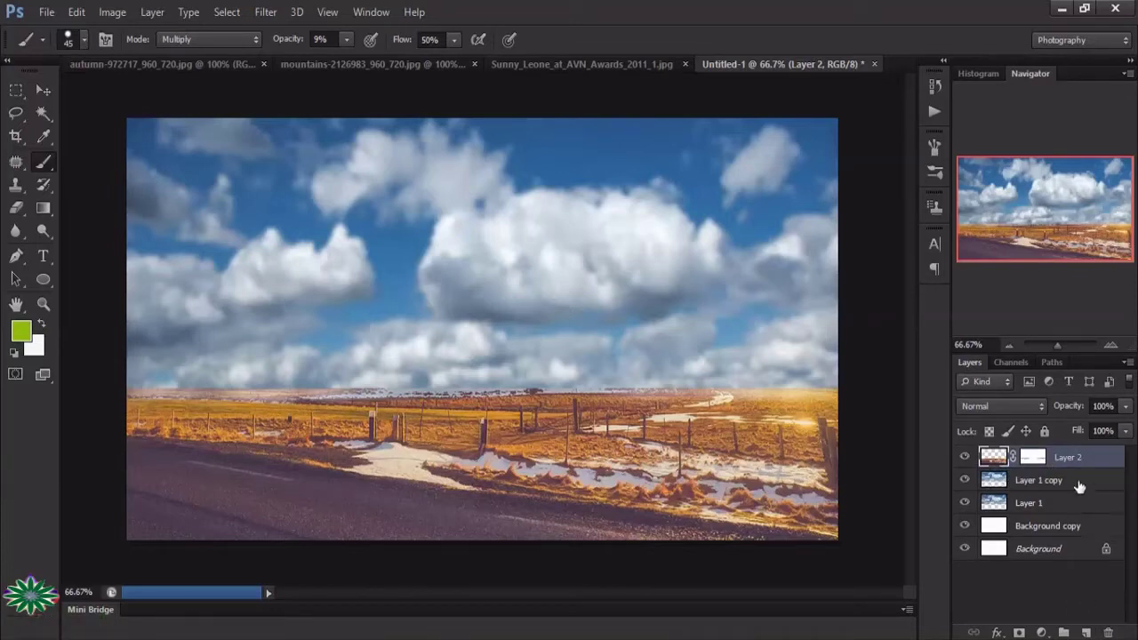
pyautogui.click(1060, 482)
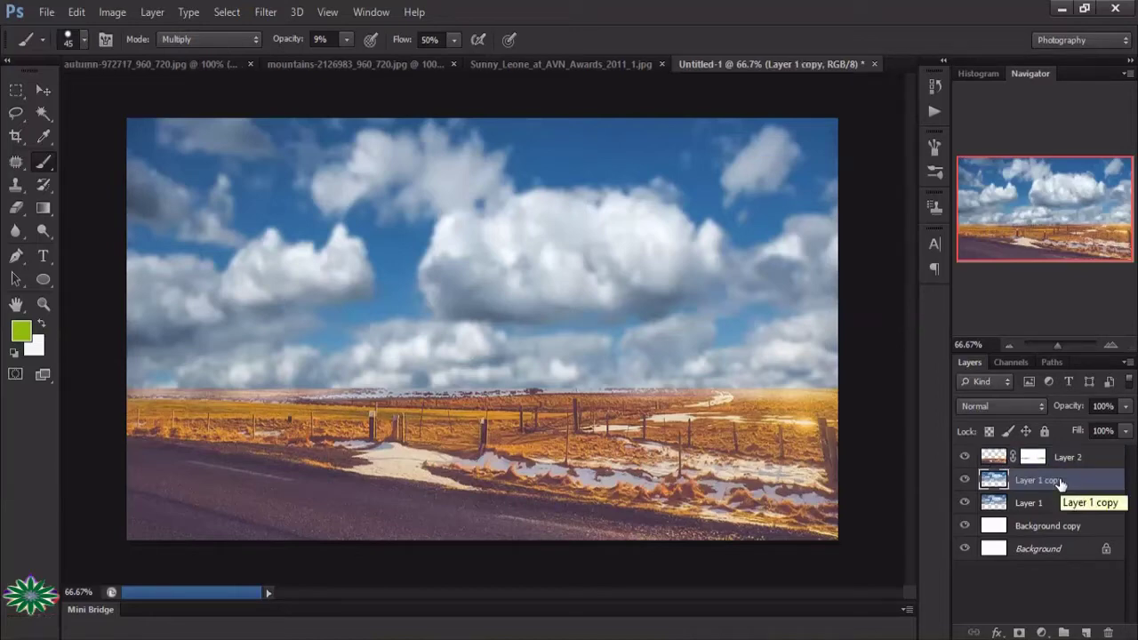
pyautogui.click(1041, 631)
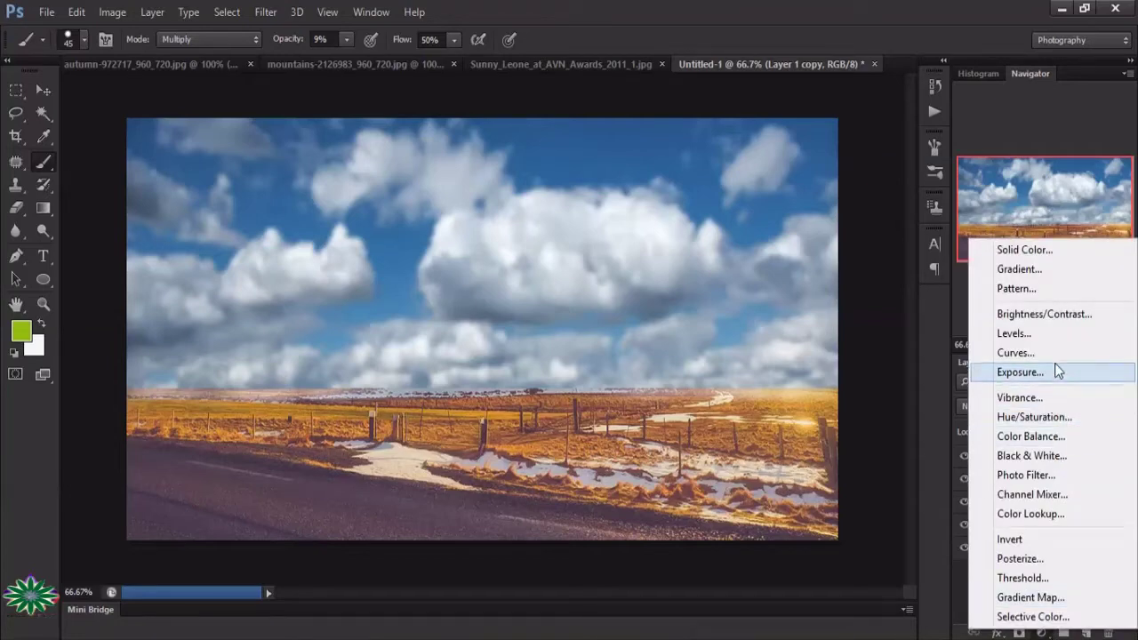
# - Clip a Vibrance layer to Layer 1 copy with Vibrance +84 and Saturation +37
pyautogui.click(1056, 397)
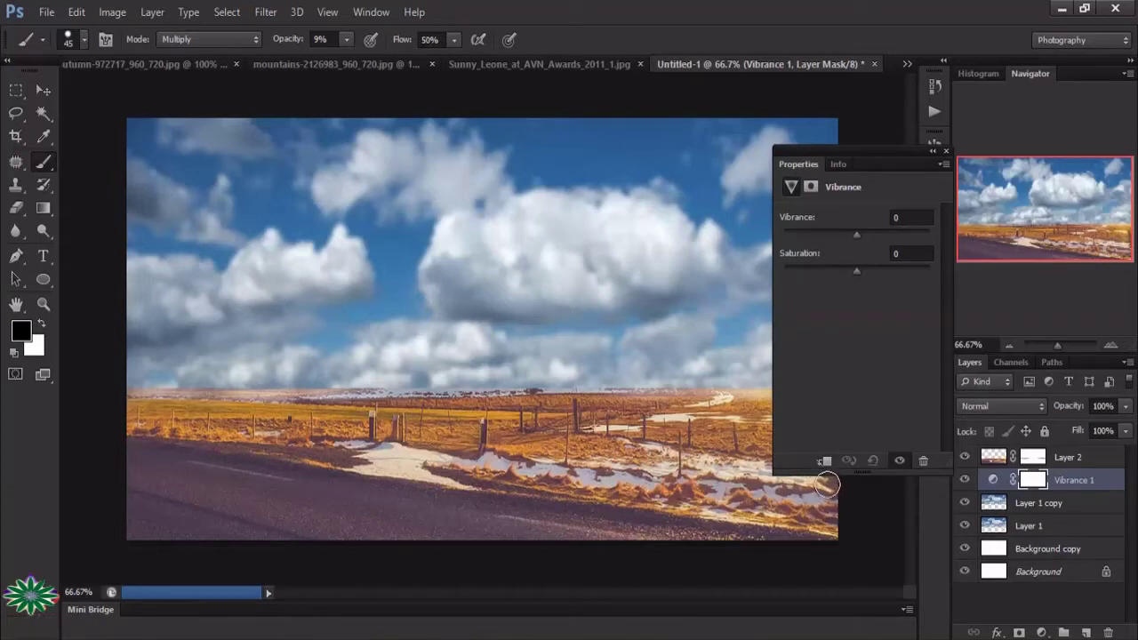
pyautogui.click(824, 461)
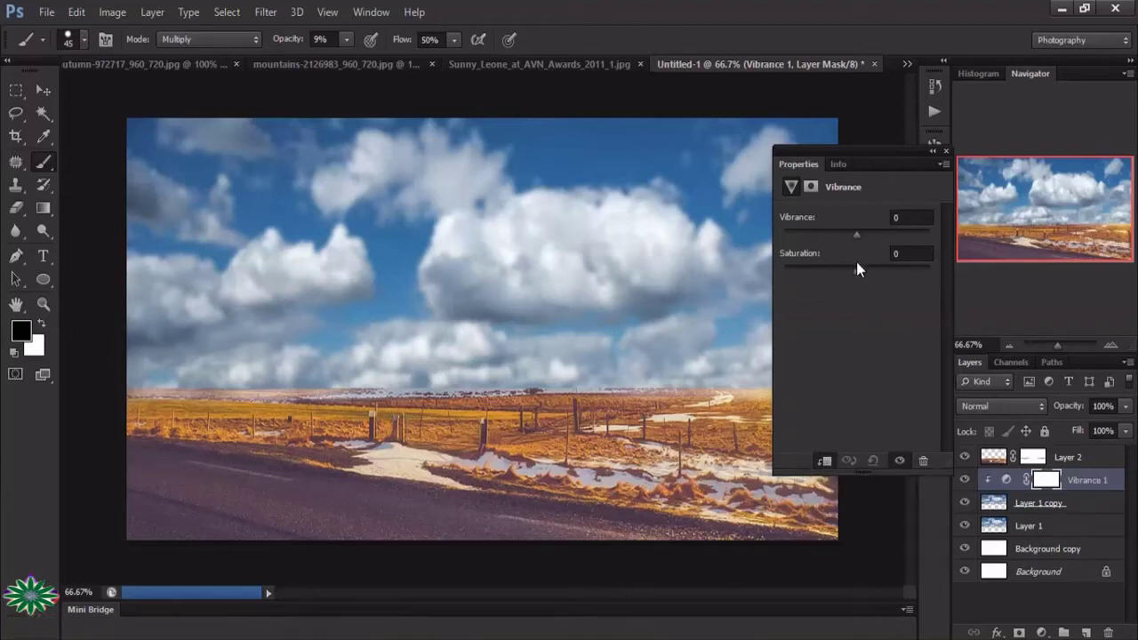
pyautogui.moveTo(876, 236)
pyautogui.mouseDown()
pyautogui.moveTo(904, 235)
pyautogui.moveTo(950, 266)
pyautogui.moveTo(919, 262)
pyautogui.moveTo(879, 287)
pyautogui.moveTo(898, 295)
pyautogui.moveTo(892, 286)
pyautogui.mouseUp()
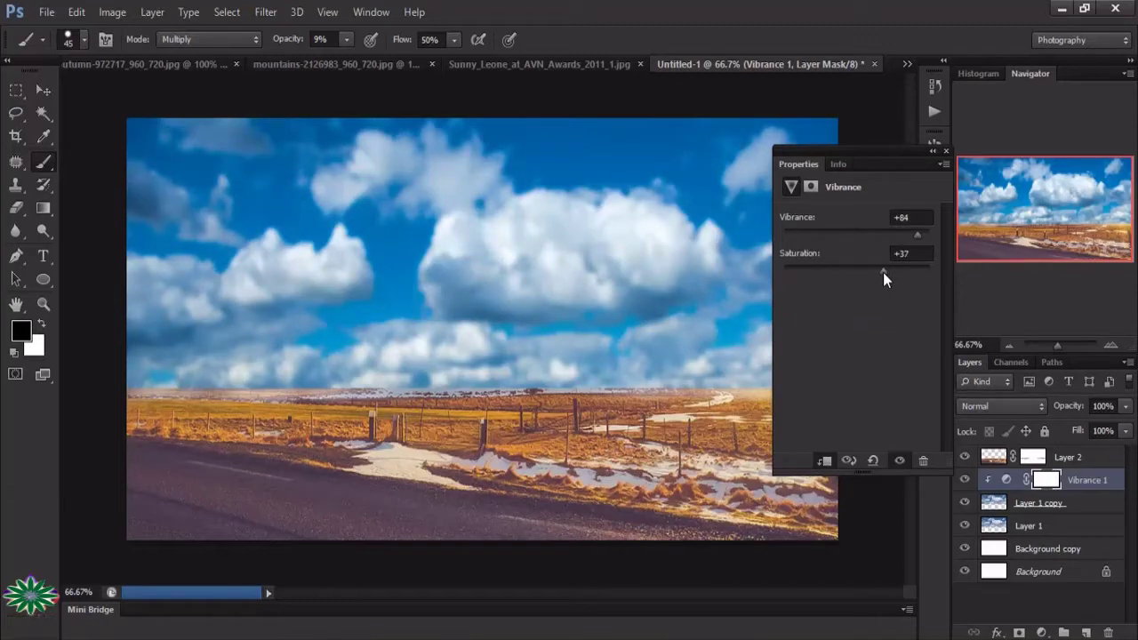
pyautogui.click(945, 151)
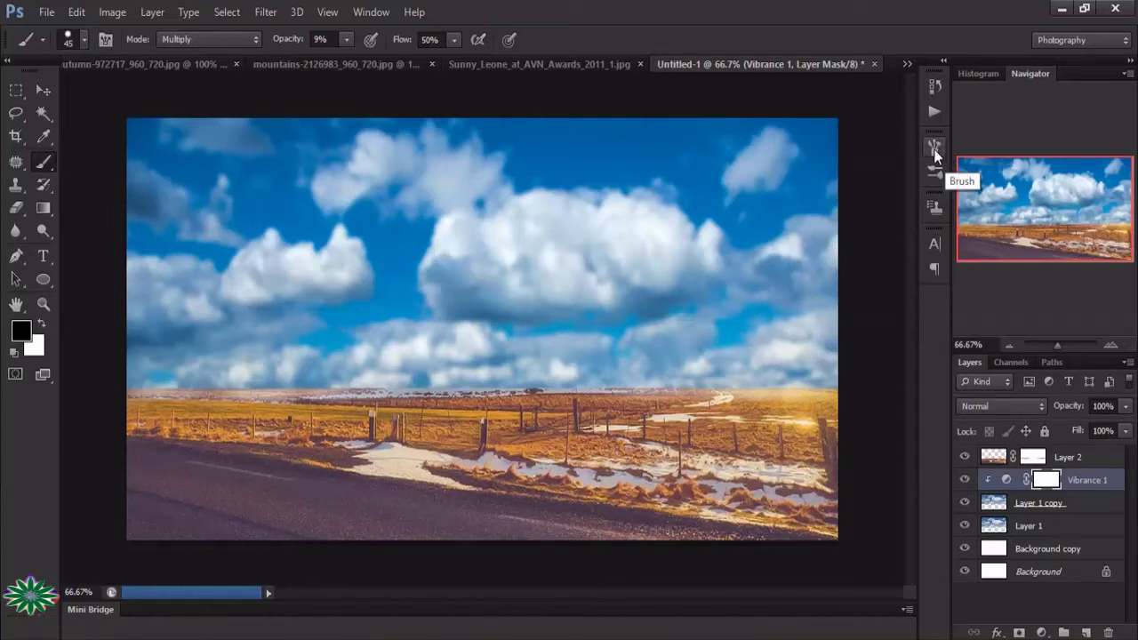
pyautogui.click(497, 64)
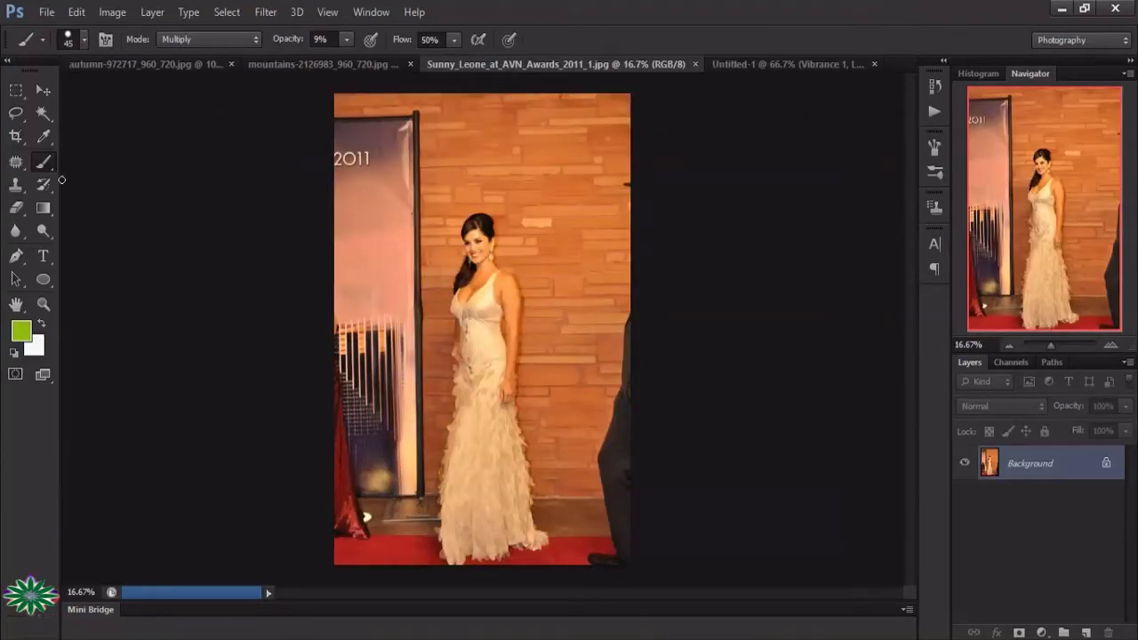
# - Zoom the portrait in to 100% around the woman's waist
pyautogui.click(44, 305)
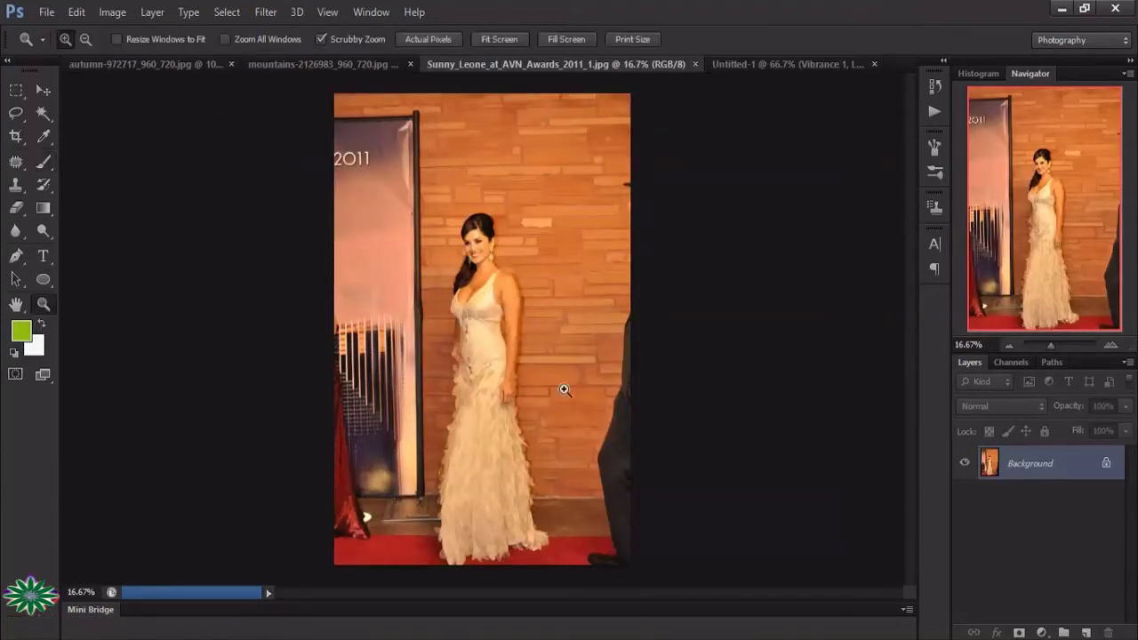
pyautogui.click(563, 389)
pyautogui.click(563, 390)
pyautogui.click(473, 396)
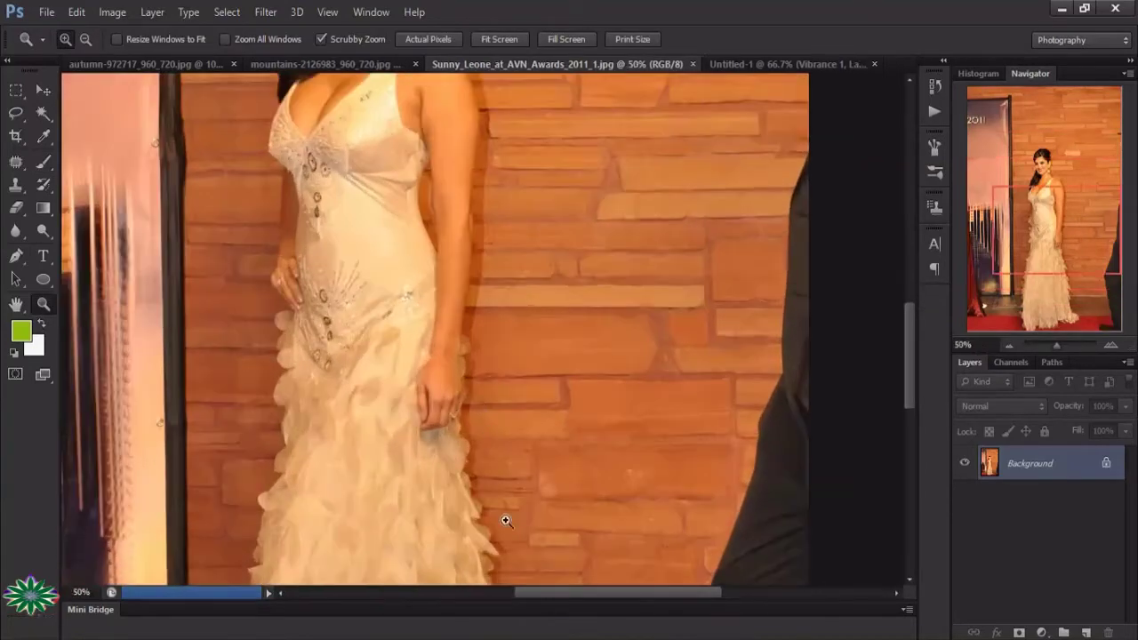
pyautogui.click(468, 432)
pyautogui.click(535, 452)
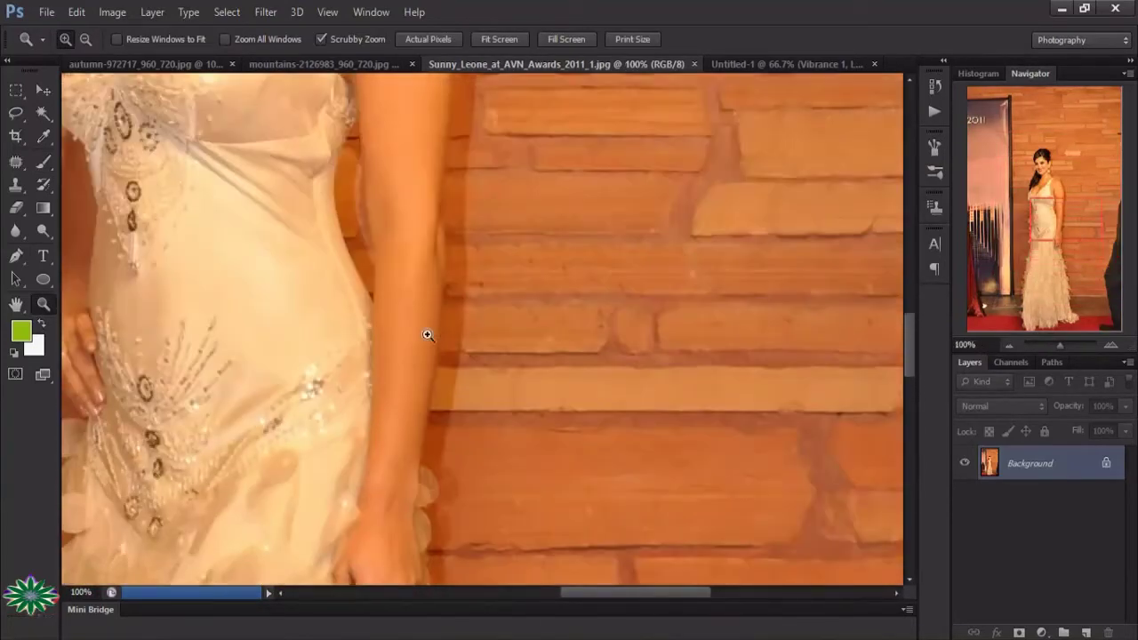
# - Pan up and zoom to 200% on the woman's head
pyautogui.scroll(5, 413, 266)
pyautogui.moveTo(640, 598); pyautogui.dragTo(569, 598)
pyautogui.scroll(2, 719, 490)
pyautogui.scroll(4, 726, 490)
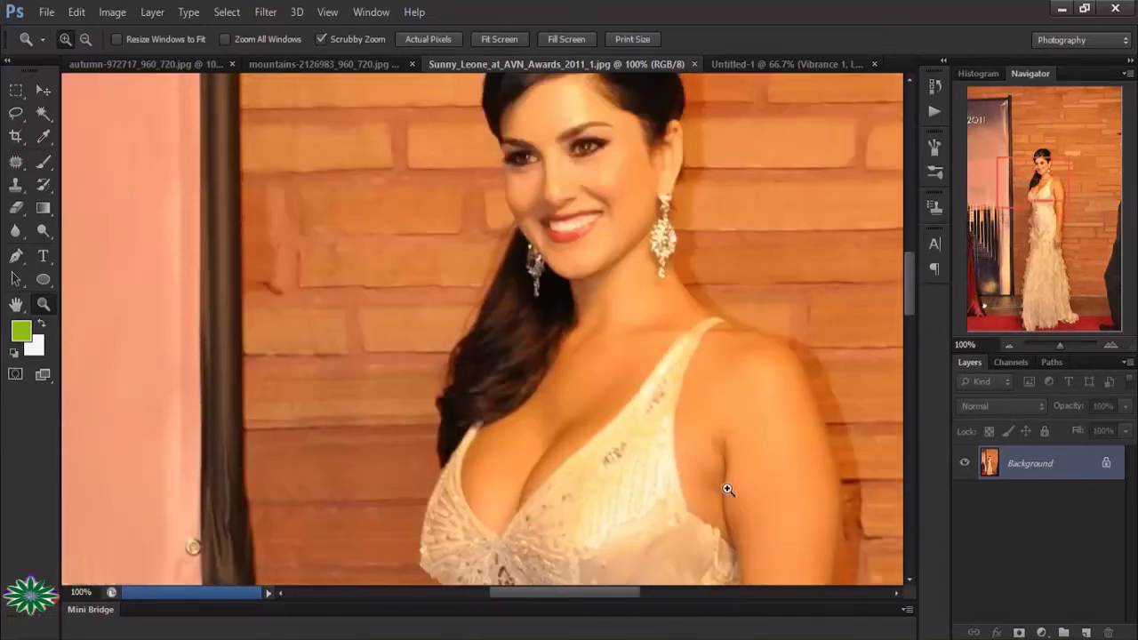
pyautogui.scroll(1, 727, 489)
pyautogui.moveTo(614, 595); pyautogui.dragTo(633, 604)
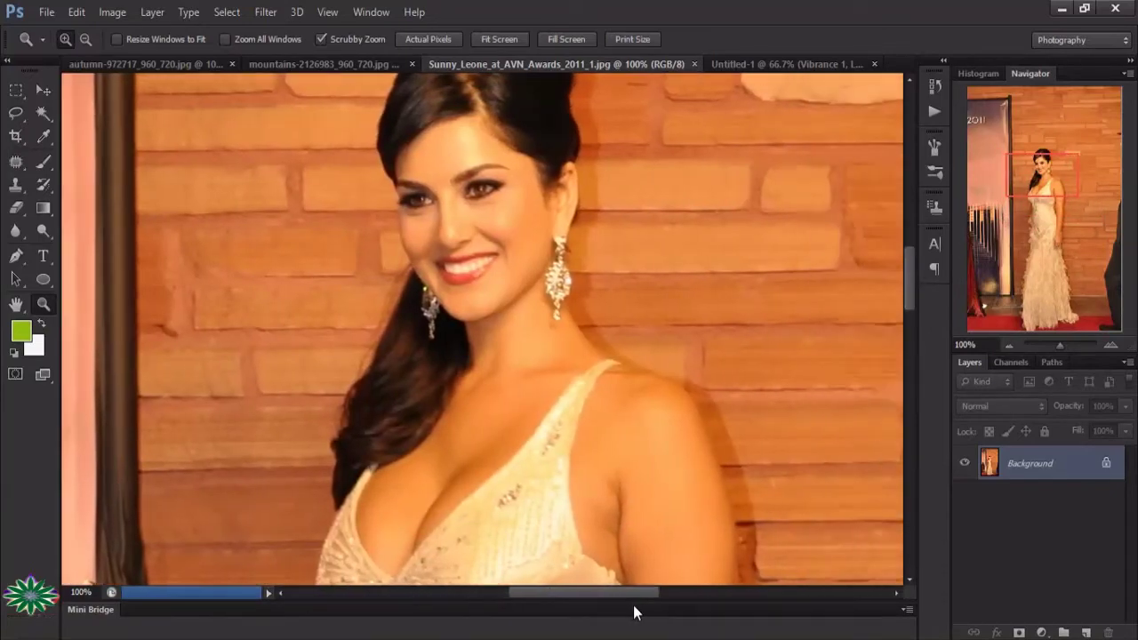
pyautogui.scroll(1, 610, 432)
pyautogui.scroll(1, 607, 430)
pyautogui.scroll(2, 606, 430)
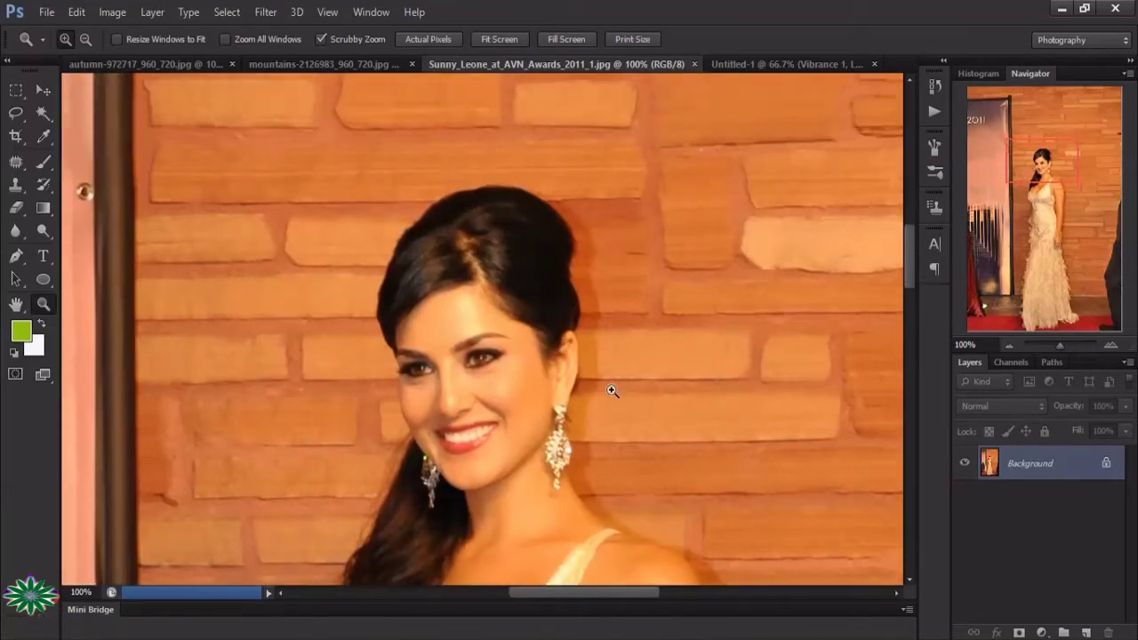
pyautogui.scroll(1, 612, 390)
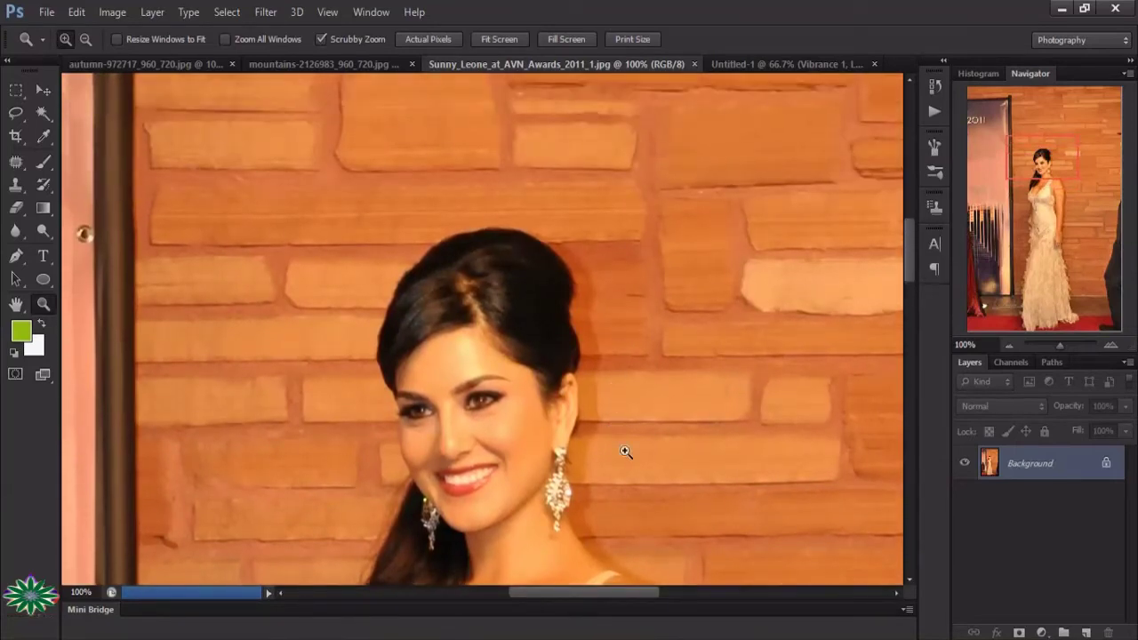
pyautogui.moveTo(622, 446); pyautogui.dragTo(579, 434)
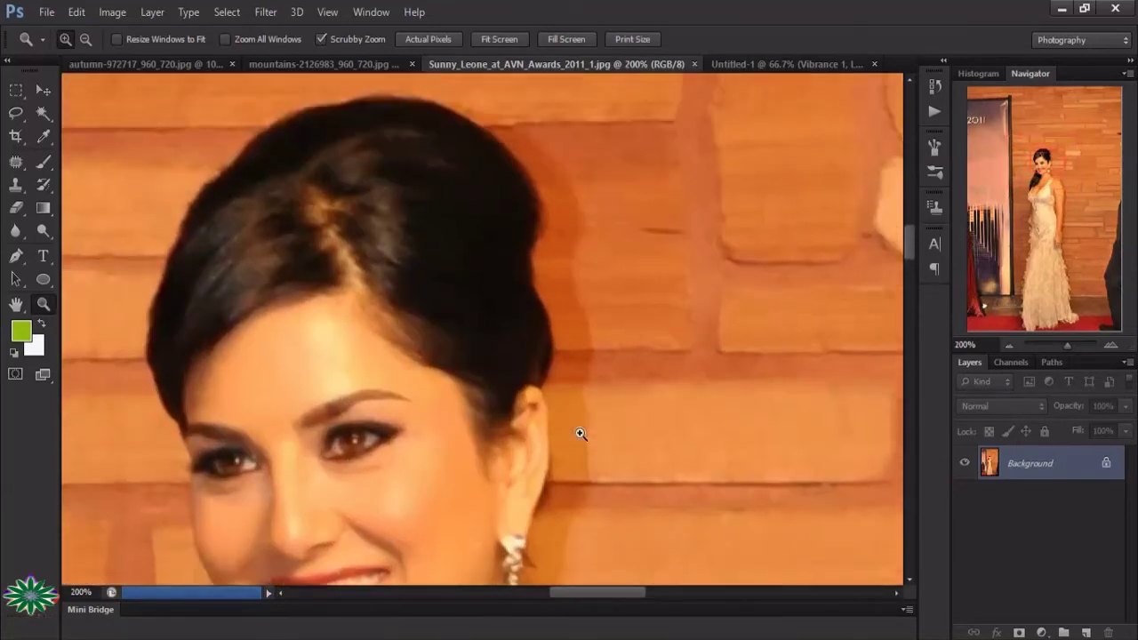
pyautogui.scroll(1, 579, 434)
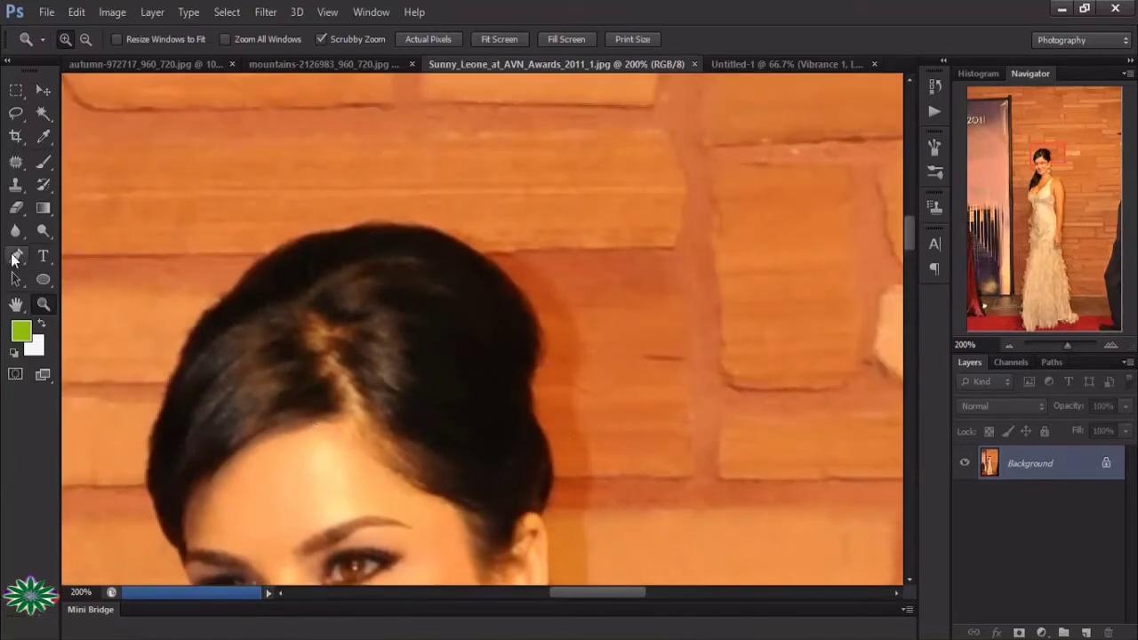
pyautogui.click(16, 256)
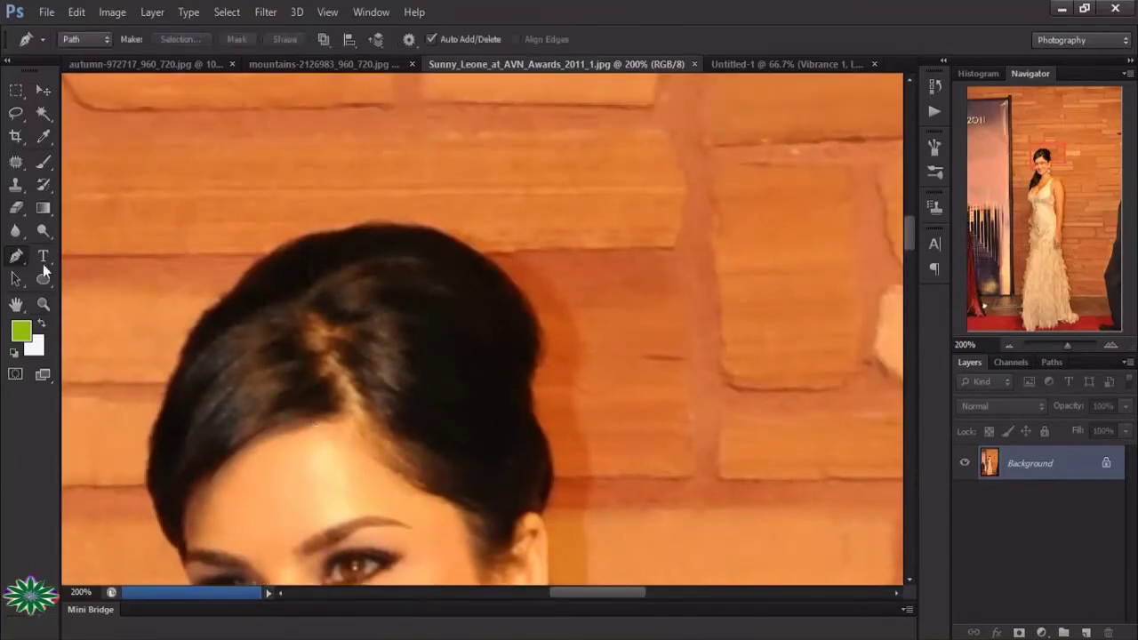
# - Start a pen path at the top of her hair and anchor down its left edge
pyautogui.click(256, 265)
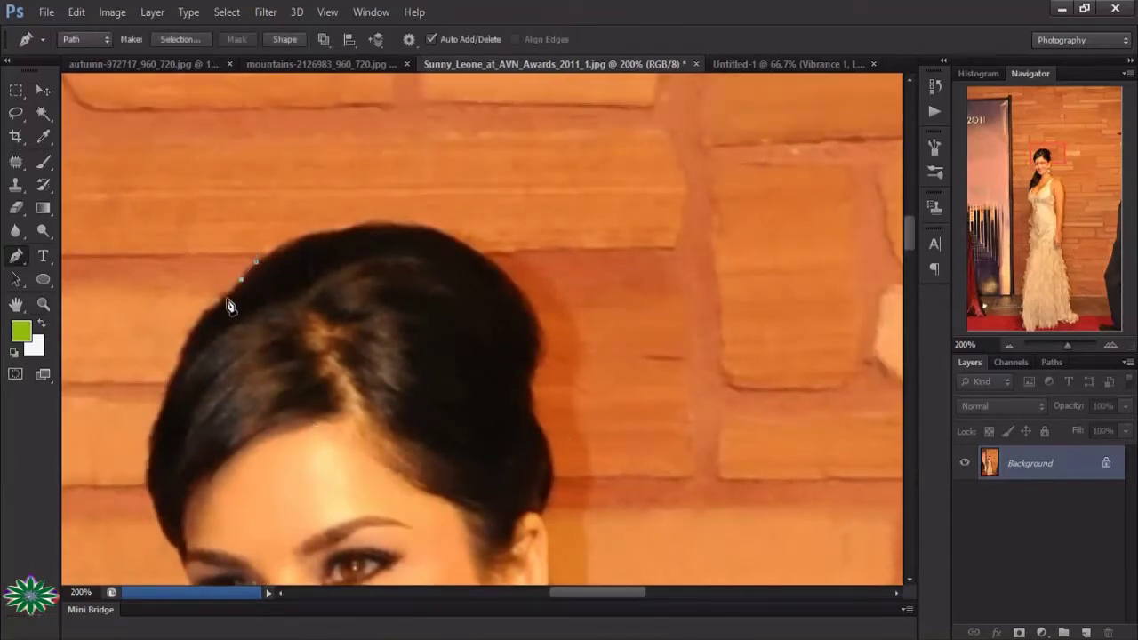
pyautogui.scroll(-3, 157, 434)
pyautogui.click(153, 360)
pyautogui.click(147, 388)
pyautogui.click(147, 411)
pyautogui.click(158, 446)
pyautogui.click(166, 465)
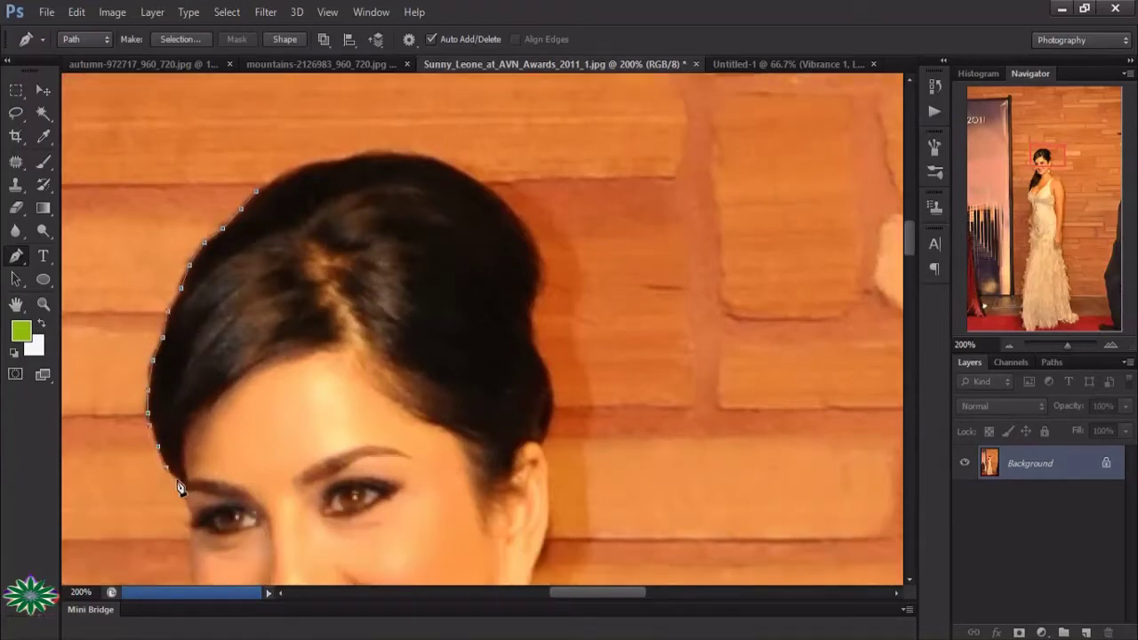
pyautogui.click(182, 494)
pyautogui.scroll(-5, 190, 391)
pyautogui.click(190, 340)
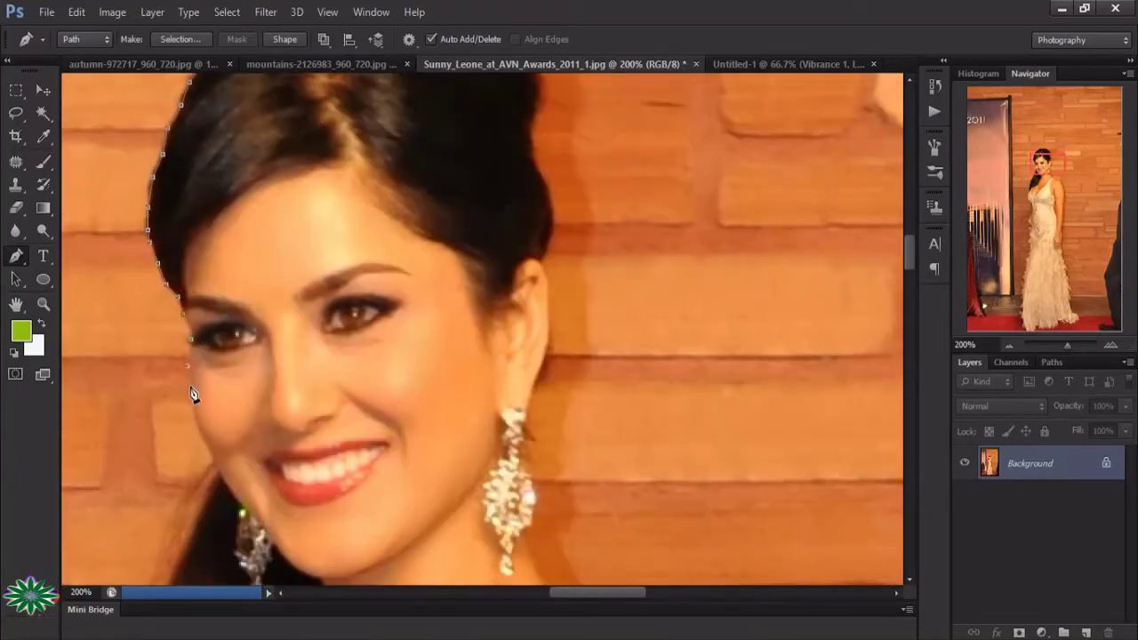
# - Continue the path down the hair beside her face and past her chin
pyautogui.click(217, 474)
pyautogui.scroll(-7, 213, 462)
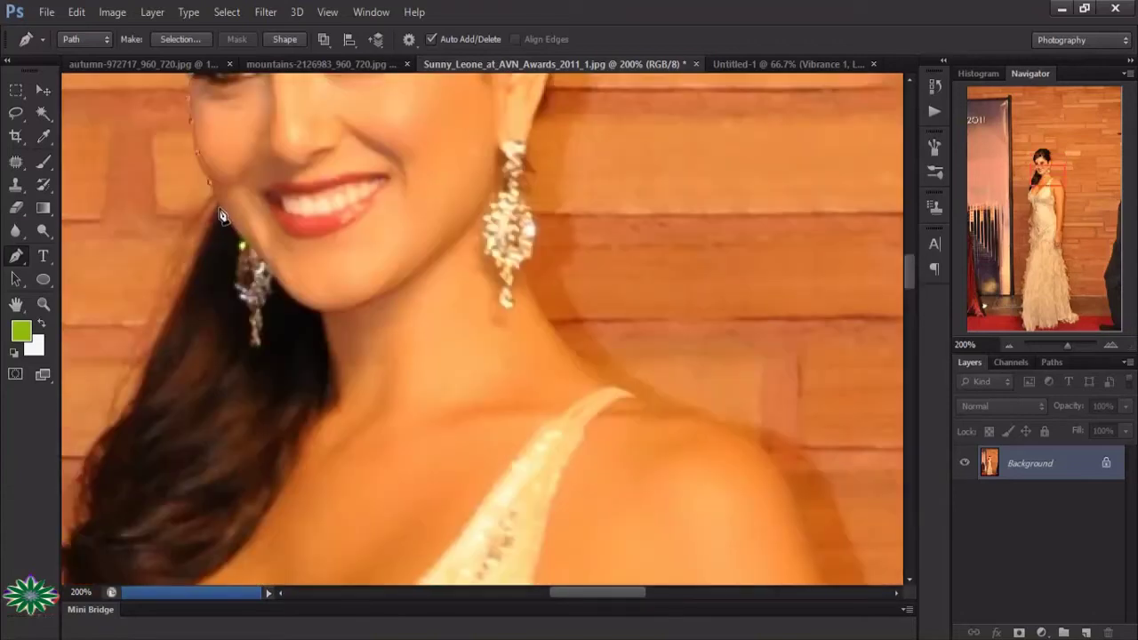
pyautogui.click(204, 234)
pyautogui.click(193, 262)
pyautogui.click(182, 291)
pyautogui.click(160, 332)
pyautogui.click(147, 361)
pyautogui.scroll(-2, 150, 367)
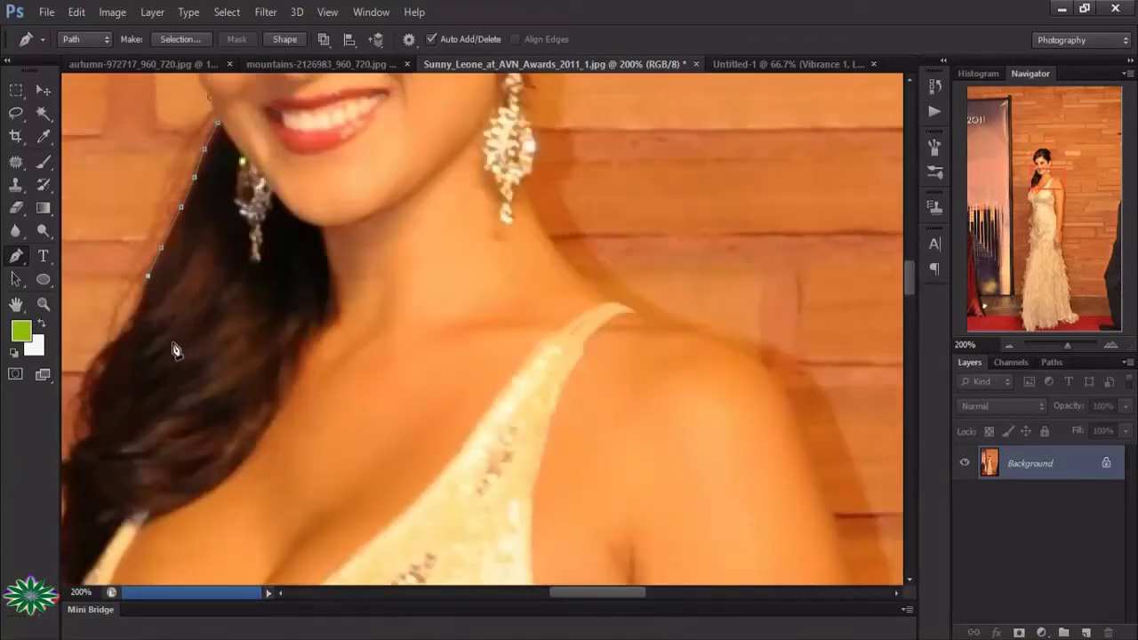
pyautogui.click(136, 315)
# - Add anchors down the hair edge beside her shoulder
pyautogui.moveTo(128, 338); pyautogui.dragTo(400, 267)
pyautogui.click(370, 286)
pyautogui.click(356, 309)
pyautogui.click(351, 332)
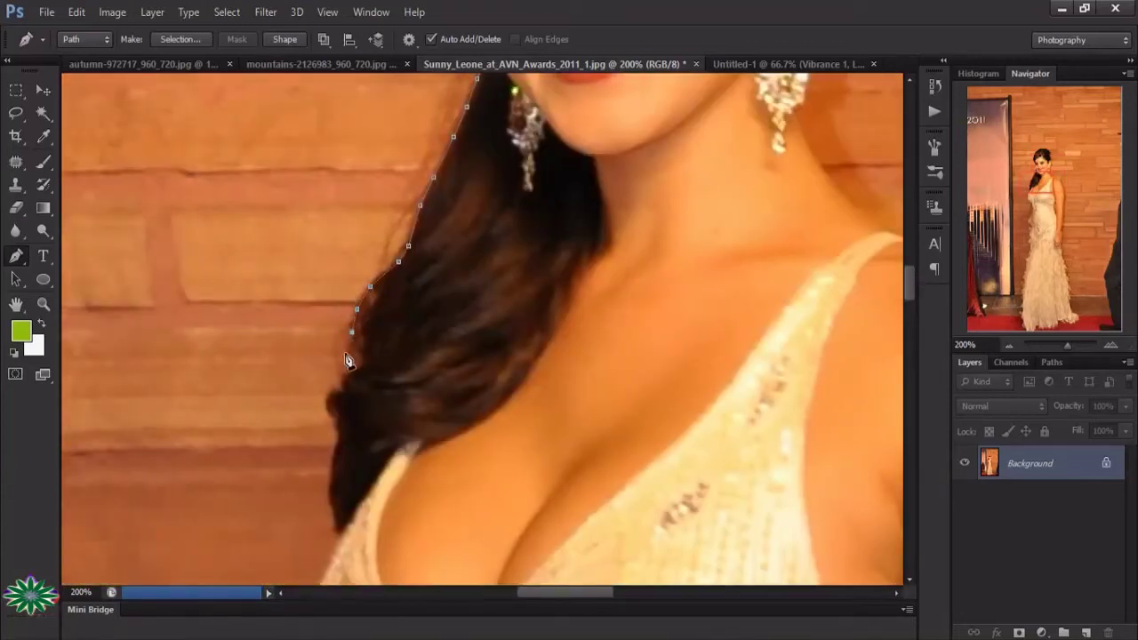
pyautogui.click(344, 355)
pyautogui.click(345, 379)
# - Extend the path down the hair edge to the end of her hair
pyautogui.click(339, 389)
pyautogui.click(328, 407)
pyautogui.click(336, 424)
pyautogui.click(338, 444)
pyautogui.click(334, 462)
pyautogui.click(329, 484)
pyautogui.click(333, 511)
pyautogui.click(338, 535)
pyautogui.scroll(-4, 395, 462)
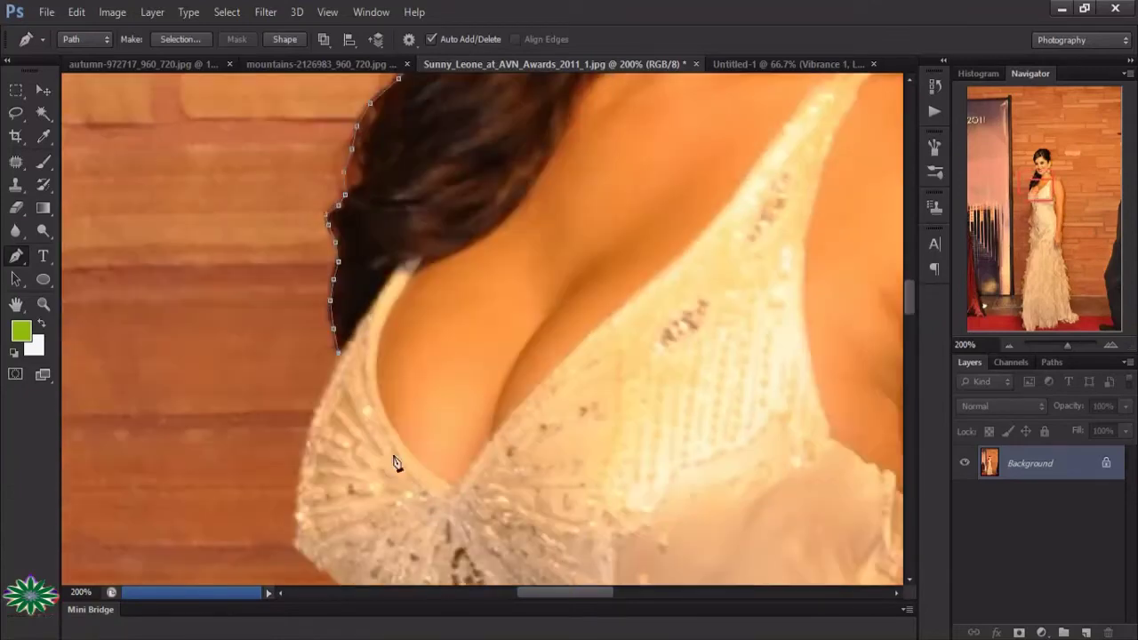
# - Carry the path from the hair onto the dress edge
pyautogui.click(335, 378)
pyautogui.click(319, 415)
pyautogui.click(315, 430)
pyautogui.click(308, 449)
pyautogui.scroll(-2, 307, 452)
pyautogui.click(298, 418)
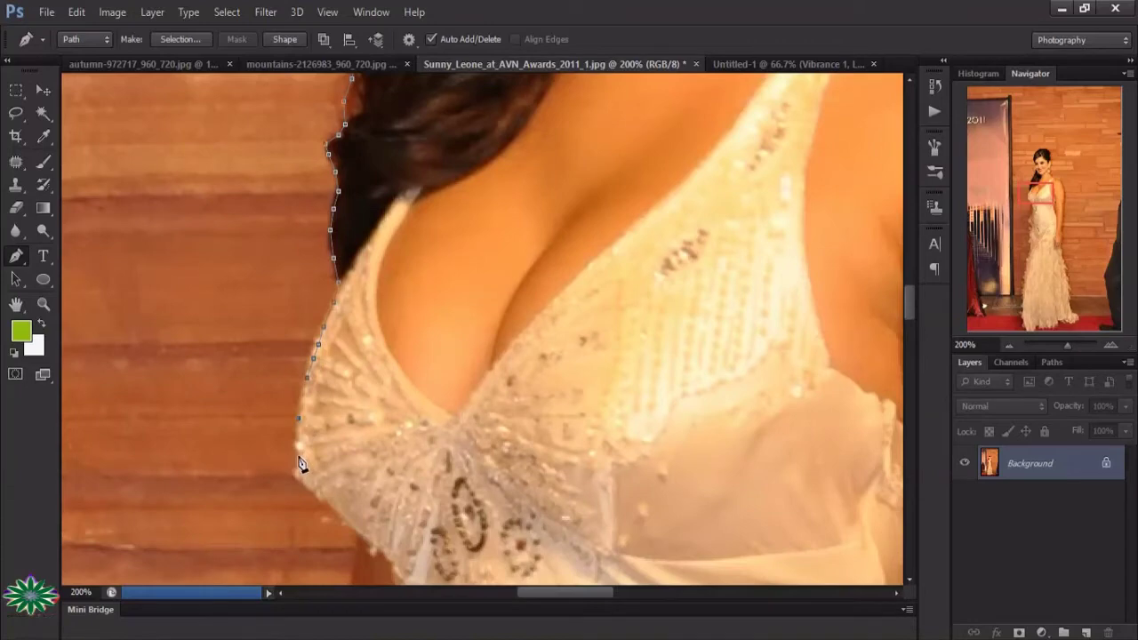
# - Trace the dress bodice edge down toward her waist
pyautogui.click(332, 521)
pyautogui.scroll(-4, 347, 444)
pyautogui.click(373, 385)
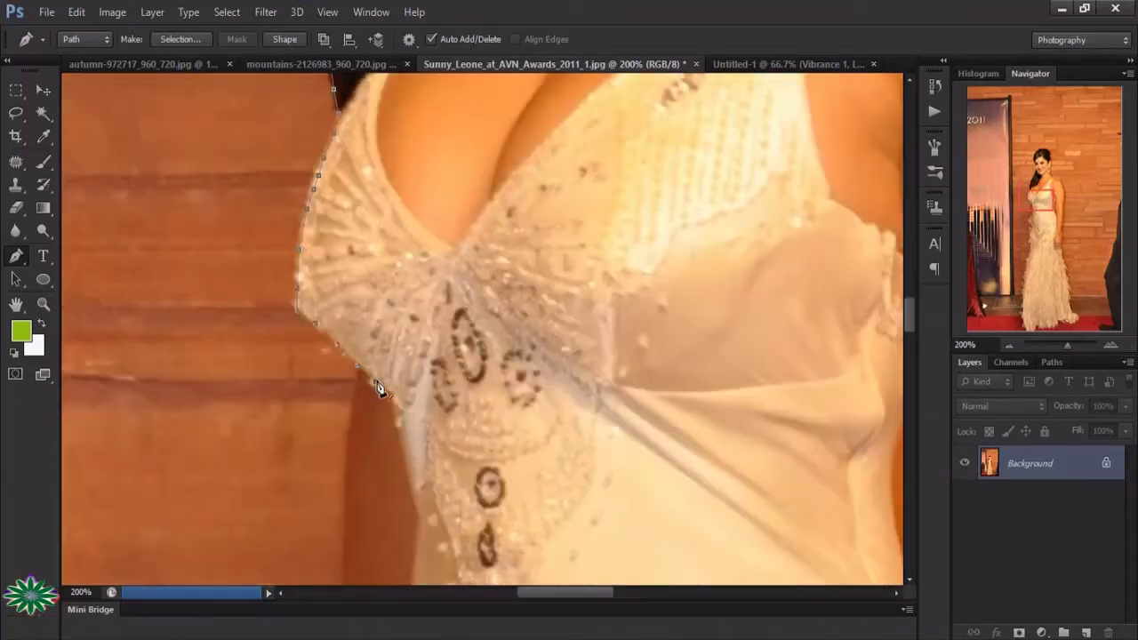
pyautogui.scroll(-4, 322, 391)
pyautogui.click(323, 407)
pyautogui.click(358, 410)
pyautogui.scroll(-3, 306, 374)
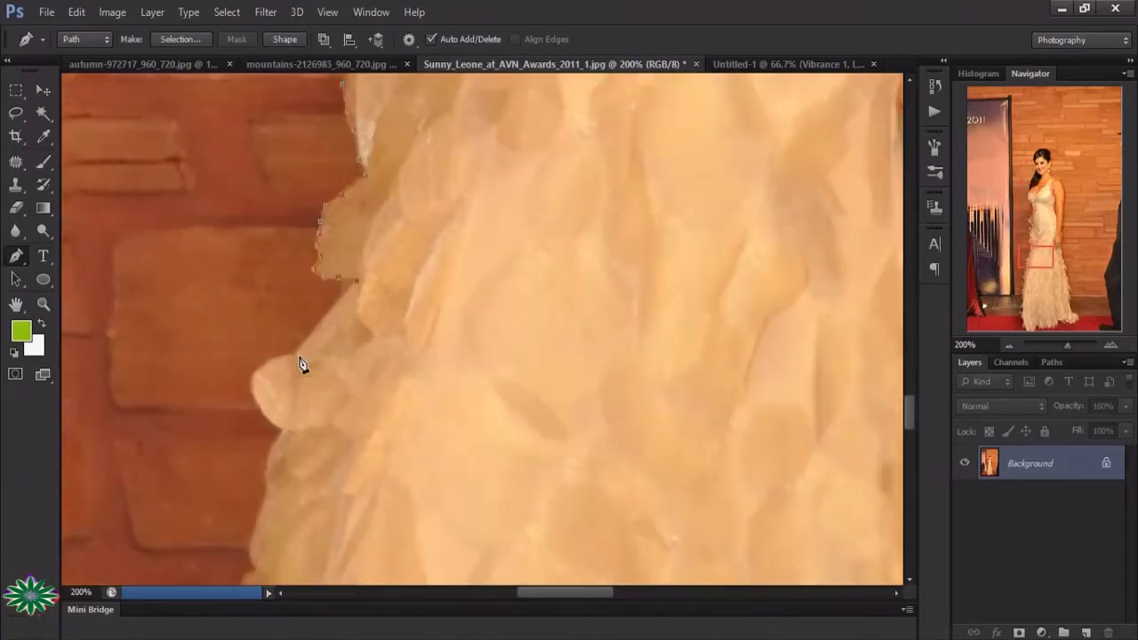
pyautogui.click(297, 352)
pyautogui.scroll(-1, 286, 329)
# - Anchor along the ruffled dress edge and continue it downward
pyautogui.click(273, 317)
pyautogui.click(257, 332)
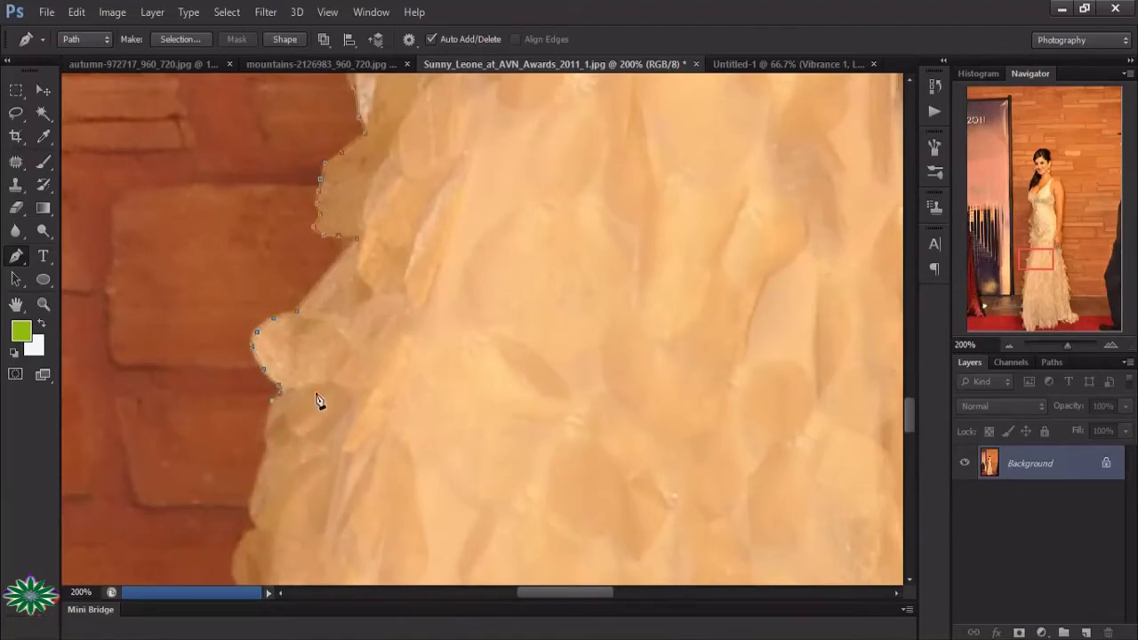
pyautogui.scroll(-3, 275, 266)
pyautogui.click(265, 260)
pyautogui.click(264, 287)
pyautogui.scroll(-2, 257, 249)
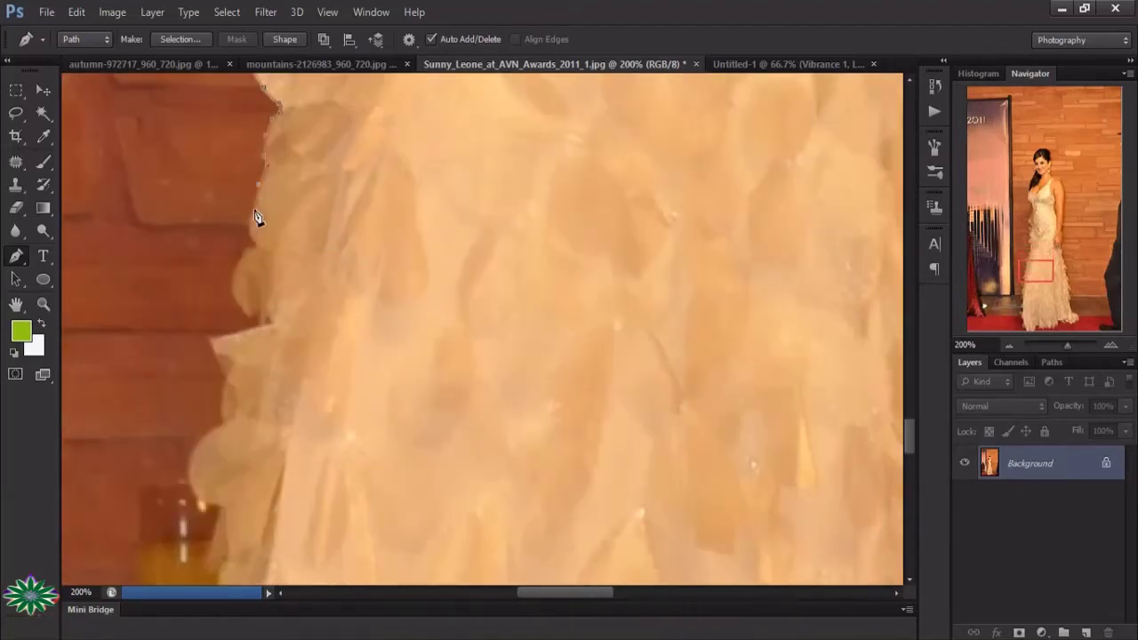
pyautogui.click(232, 285)
pyautogui.click(254, 313)
pyautogui.scroll(-2, 256, 326)
pyautogui.click(238, 249)
pyautogui.click(211, 259)
# - Trace the dress edge further down toward the glass
pyautogui.click(222, 288)
pyautogui.scroll(-2, 308, 294)
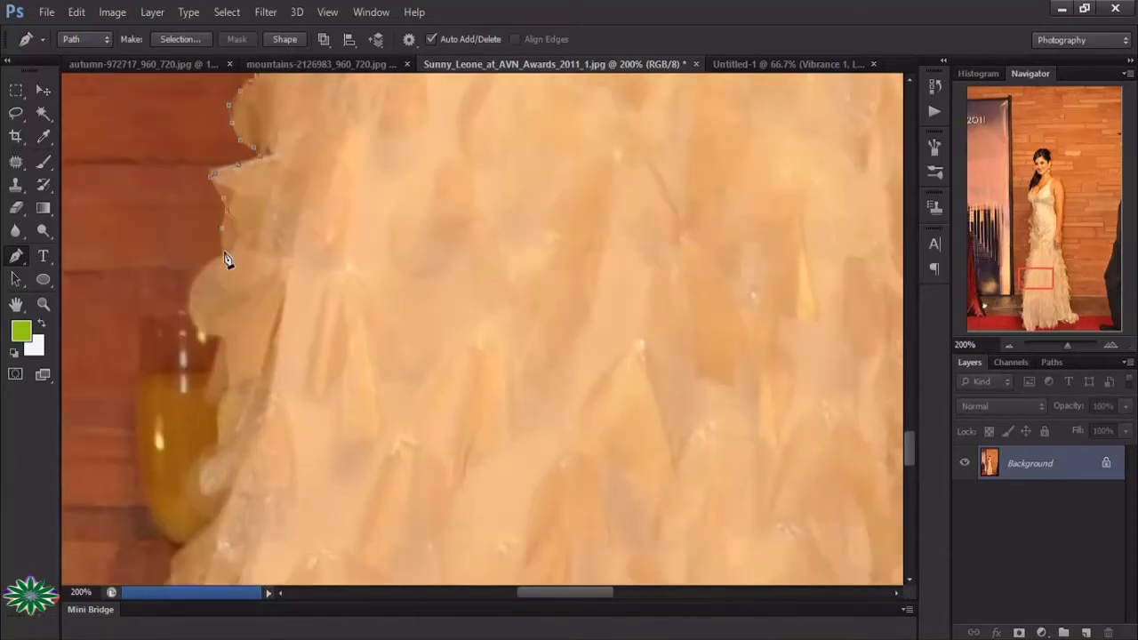
pyautogui.click(226, 254)
pyautogui.click(196, 268)
pyautogui.click(189, 290)
pyautogui.click(186, 311)
pyautogui.click(200, 335)
pyautogui.scroll(-1, 330, 341)
pyautogui.scroll(-1, 330, 340)
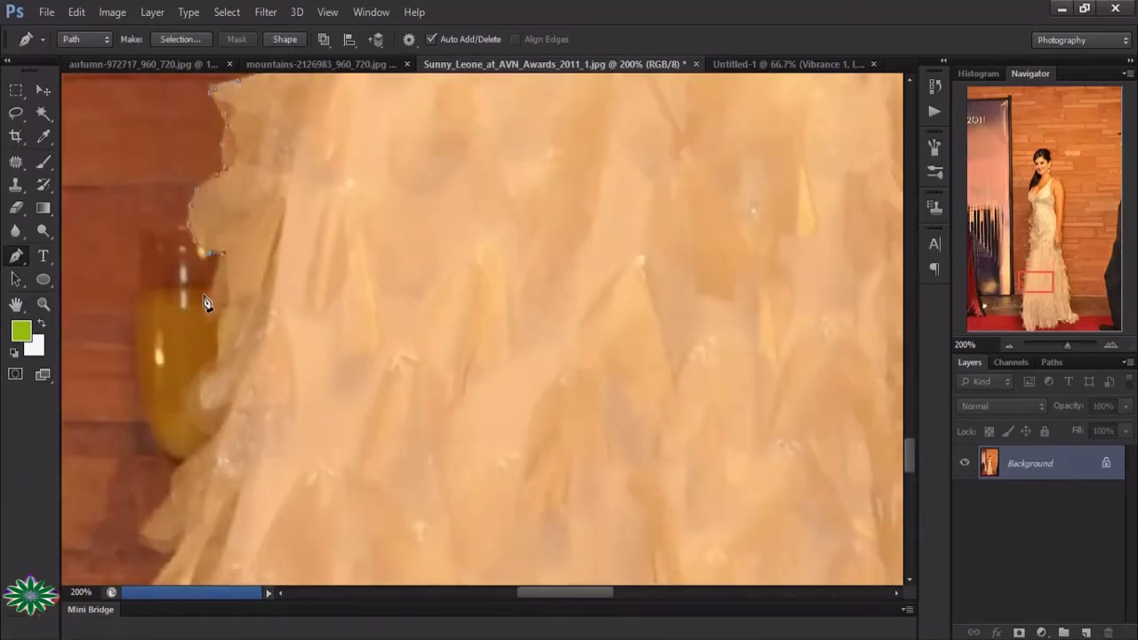
pyautogui.click(208, 300)
pyautogui.scroll(-2, 243, 346)
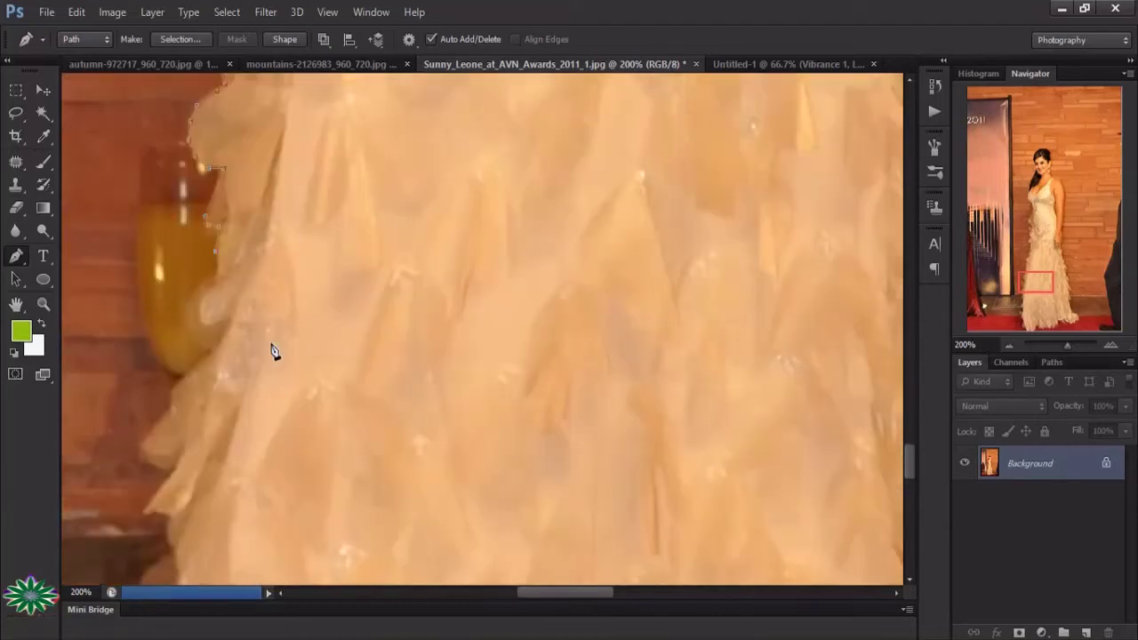
# - Trace the dress edge beside and below the glass
pyautogui.click(216, 266)
pyautogui.click(196, 304)
pyautogui.click(196, 341)
pyautogui.click(211, 355)
pyautogui.scroll(-2, 192, 345)
pyautogui.click(172, 316)
pyautogui.click(167, 338)
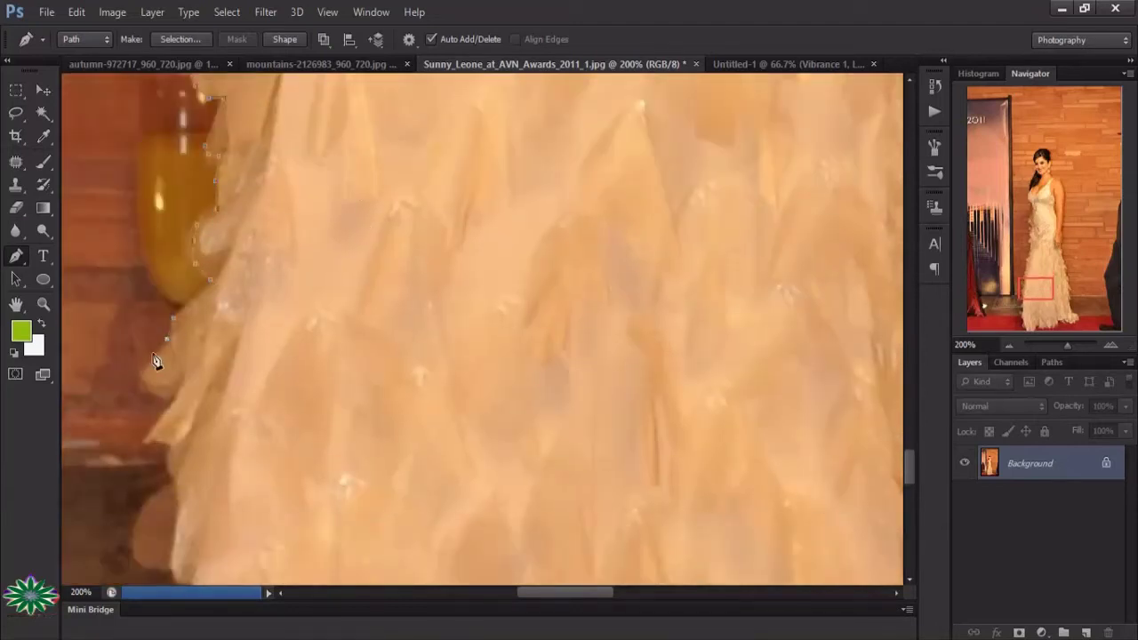
pyautogui.click(153, 355)
pyautogui.click(142, 373)
pyautogui.click(153, 396)
# - Extend the path down the dress edge to the hem
pyautogui.scroll(-2, 165, 338)
pyautogui.click(147, 343)
pyautogui.click(169, 348)
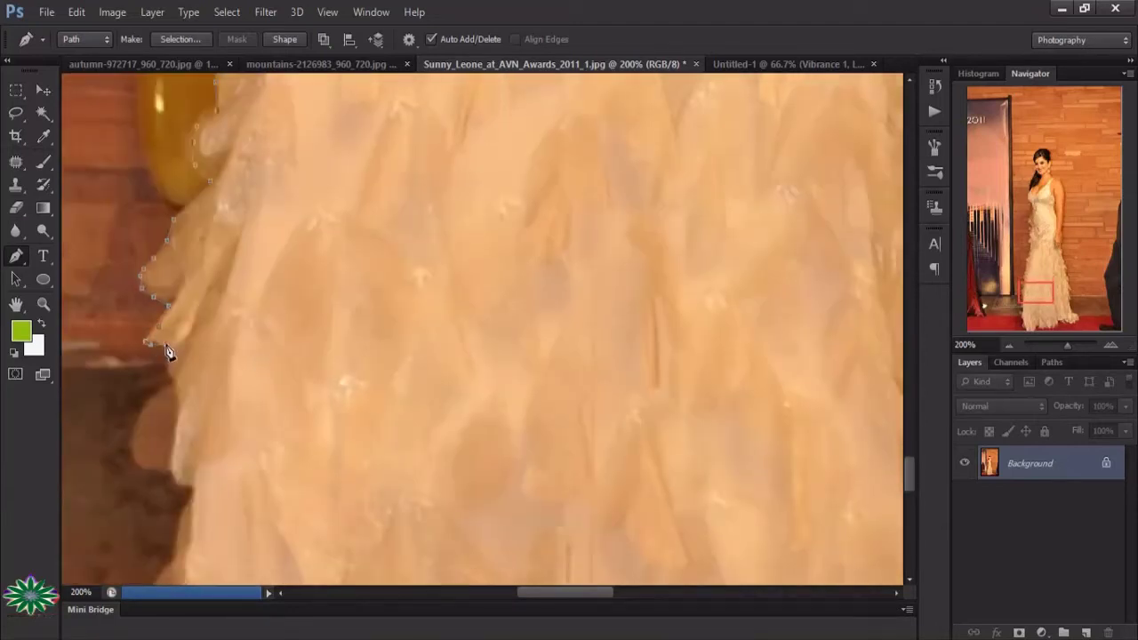
pyautogui.click(167, 376)
pyautogui.scroll(-1, 160, 353)
pyautogui.click(153, 357)
pyautogui.click(145, 365)
# - Start the pen path along the dress's ruffled hem on the red carpet
pyautogui.scroll(-3, 145, 384)
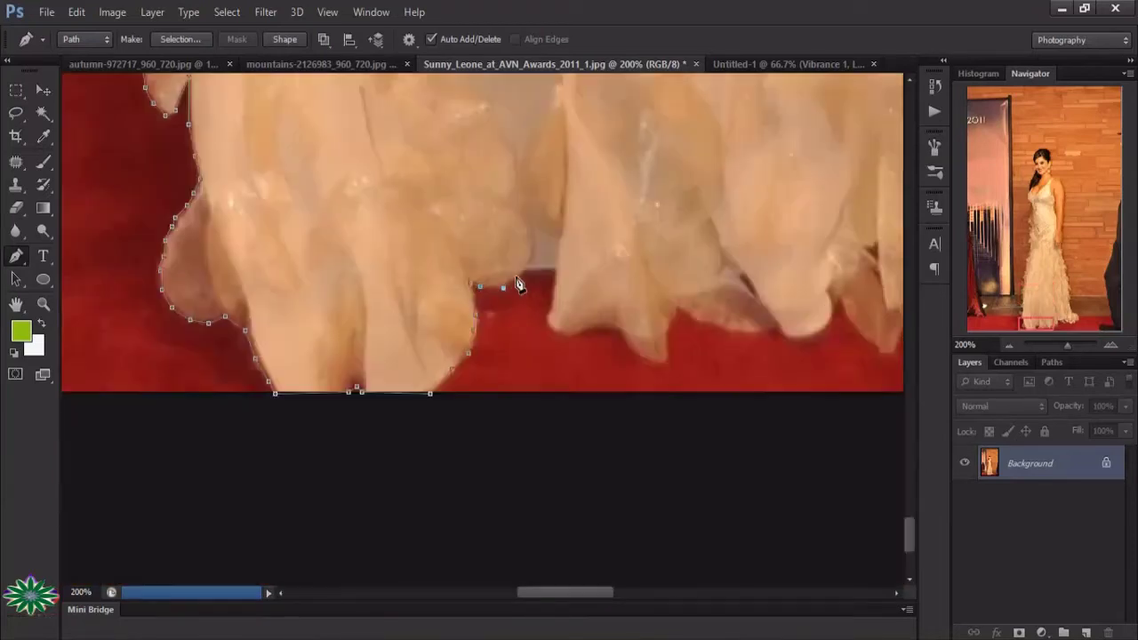
pyautogui.click(552, 285)
pyautogui.click(544, 322)
pyautogui.click(569, 335)
pyautogui.click(583, 335)
pyautogui.click(601, 328)
pyautogui.click(627, 346)
pyautogui.click(663, 365)
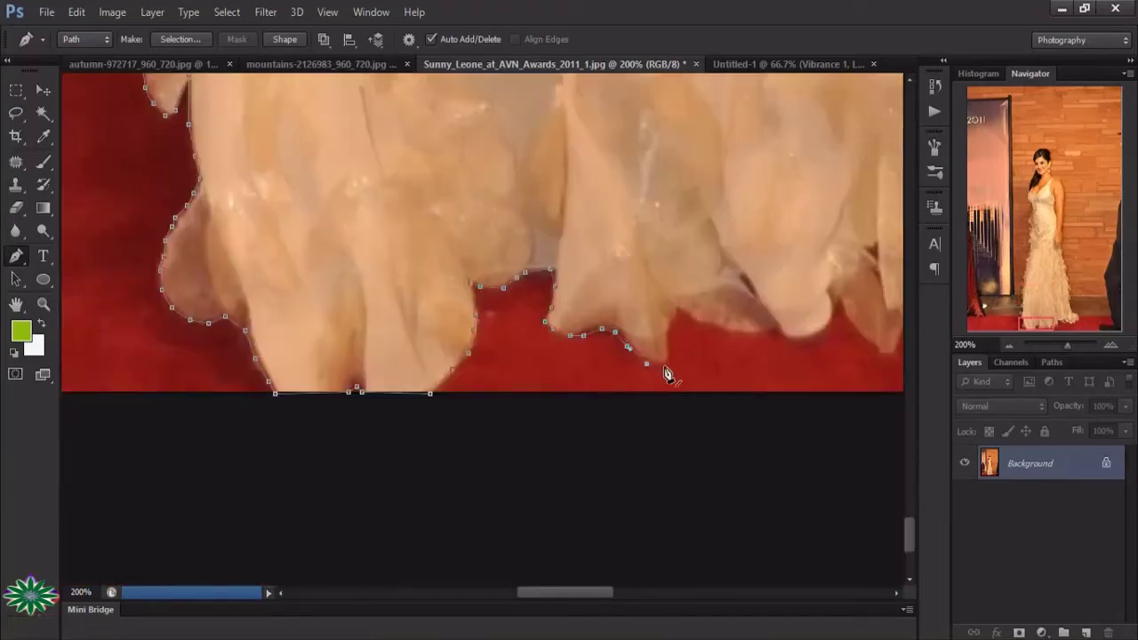
pyautogui.click(678, 311)
pyautogui.click(716, 325)
pyautogui.click(757, 334)
pyautogui.click(776, 331)
pyautogui.click(814, 336)
pyautogui.click(834, 302)
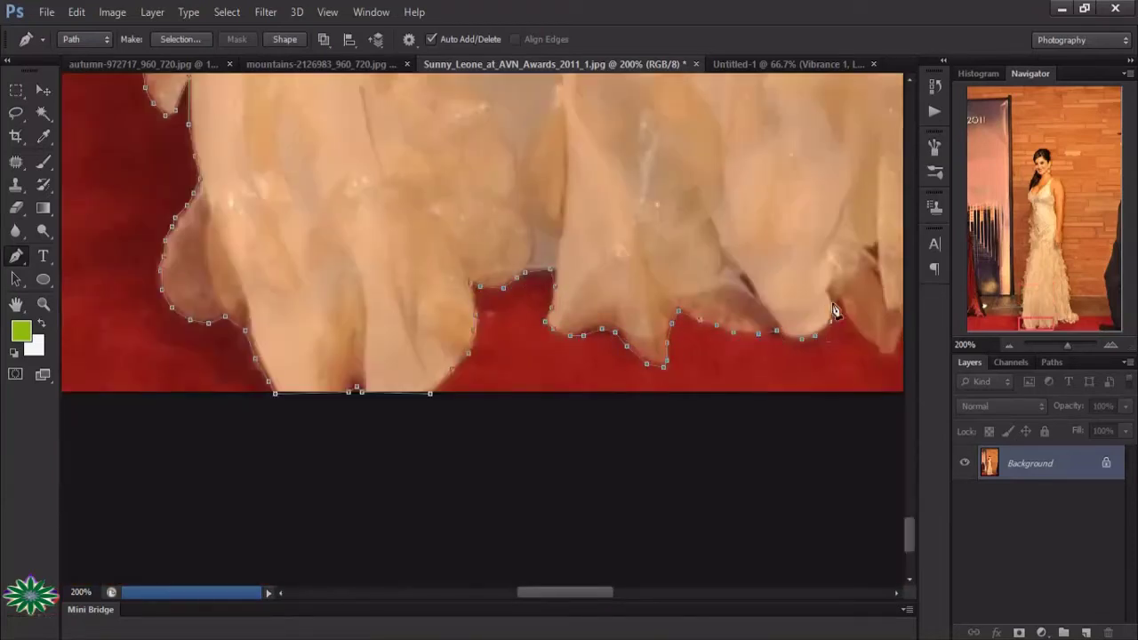
pyautogui.click(850, 324)
pyautogui.click(863, 337)
pyautogui.hscroll(5, 414, 376)
pyautogui.click(425, 350)
# - Outline the dress folds at the hem, continuing to the right
pyautogui.click(431, 354)
pyautogui.click(455, 295)
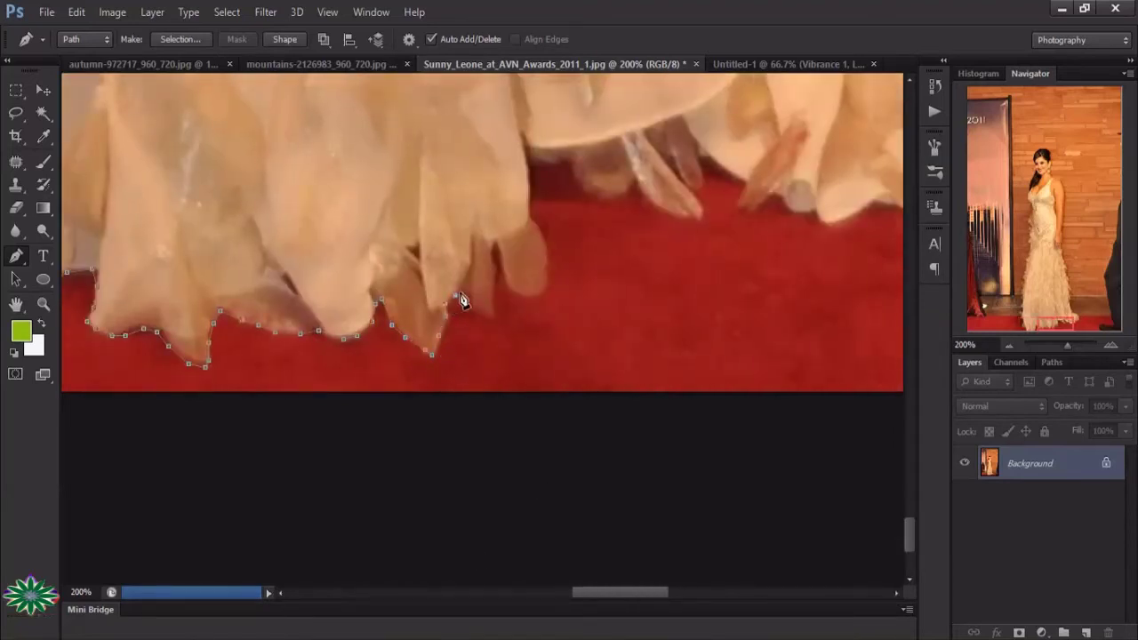
pyautogui.click(472, 306)
pyautogui.click(492, 319)
pyautogui.click(494, 294)
pyautogui.click(494, 246)
pyautogui.click(533, 300)
pyautogui.click(546, 238)
pyautogui.click(525, 211)
pyautogui.click(528, 155)
pyautogui.click(548, 165)
pyautogui.click(569, 163)
# - Trace the sheer dress folds along the rest of the hem
pyautogui.click(579, 184)
pyautogui.click(633, 184)
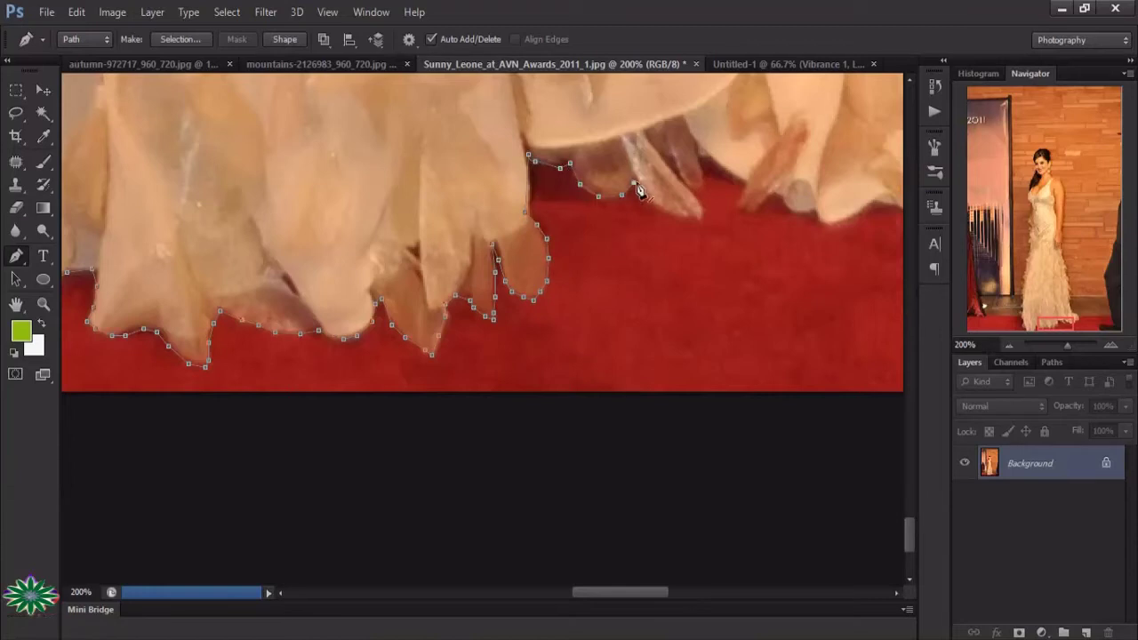
pyautogui.click(654, 207)
pyautogui.click(701, 213)
pyautogui.click(668, 156)
pyautogui.click(694, 187)
pyautogui.click(700, 159)
pyautogui.click(711, 185)
pyautogui.click(725, 179)
pyautogui.click(739, 183)
pyautogui.click(748, 211)
pyautogui.click(769, 195)
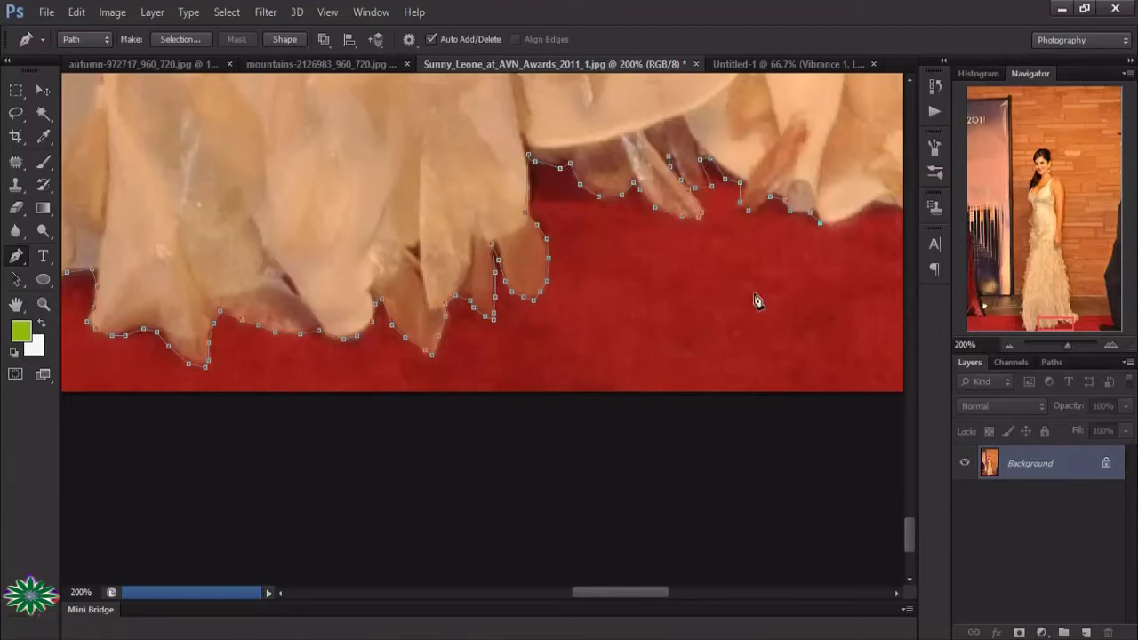
# - Finish the hem and add anchor points up the right side of the dress
pyautogui.moveTo(593, 592); pyautogui.dragTo(641, 611)
pyautogui.click(382, 211)
pyautogui.click(411, 222)
pyautogui.click(443, 214)
pyautogui.click(467, 201)
pyautogui.click(492, 208)
pyautogui.click(513, 206)
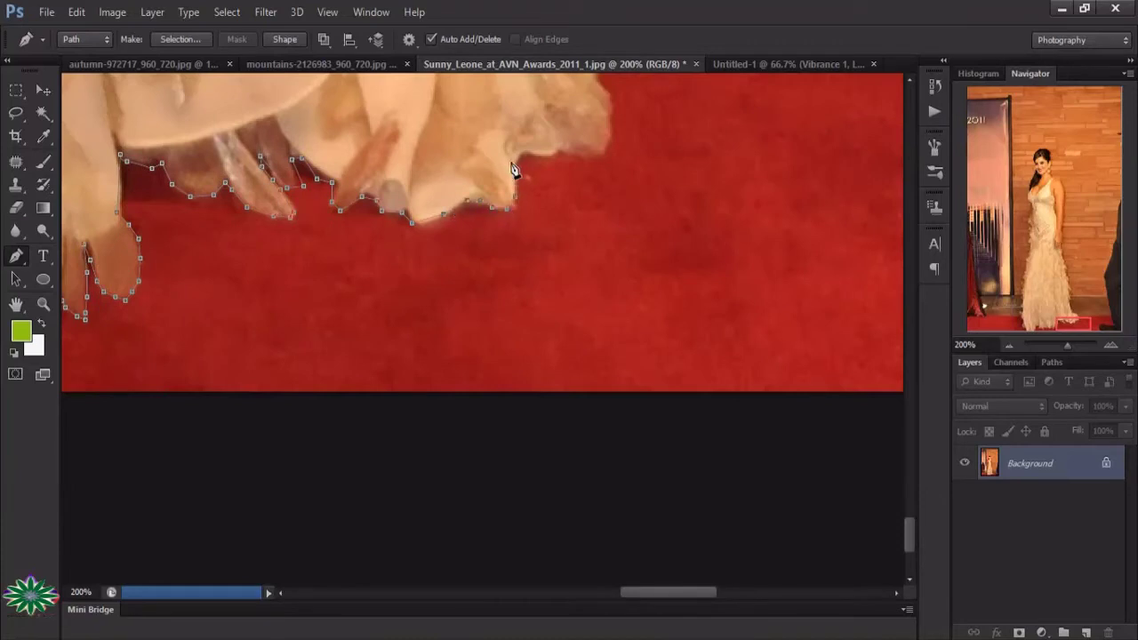
pyautogui.click(515, 155)
pyautogui.click(564, 155)
pyautogui.click(587, 155)
pyautogui.click(607, 151)
# - Continue the outline up the dress edge and along the ruffle's upper edge
pyautogui.scroll(5, 612, 142)
pyautogui.scroll(2, 596, 268)
pyautogui.click(611, 387)
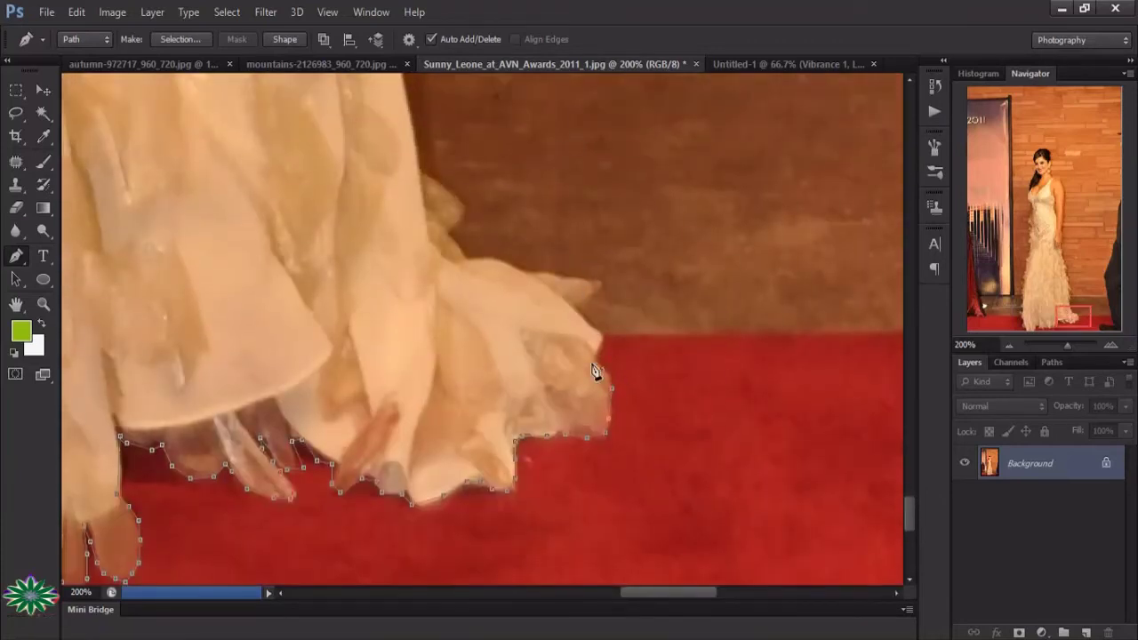
pyautogui.click(593, 360)
pyautogui.click(606, 339)
pyautogui.click(583, 319)
pyautogui.click(606, 284)
pyautogui.click(540, 277)
pyautogui.click(522, 273)
pyautogui.click(504, 262)
pyautogui.click(450, 233)
pyautogui.click(466, 211)
pyautogui.click(453, 193)
pyautogui.click(416, 169)
# - Follow the dress edge higher up
pyautogui.scroll(5, 453, 192)
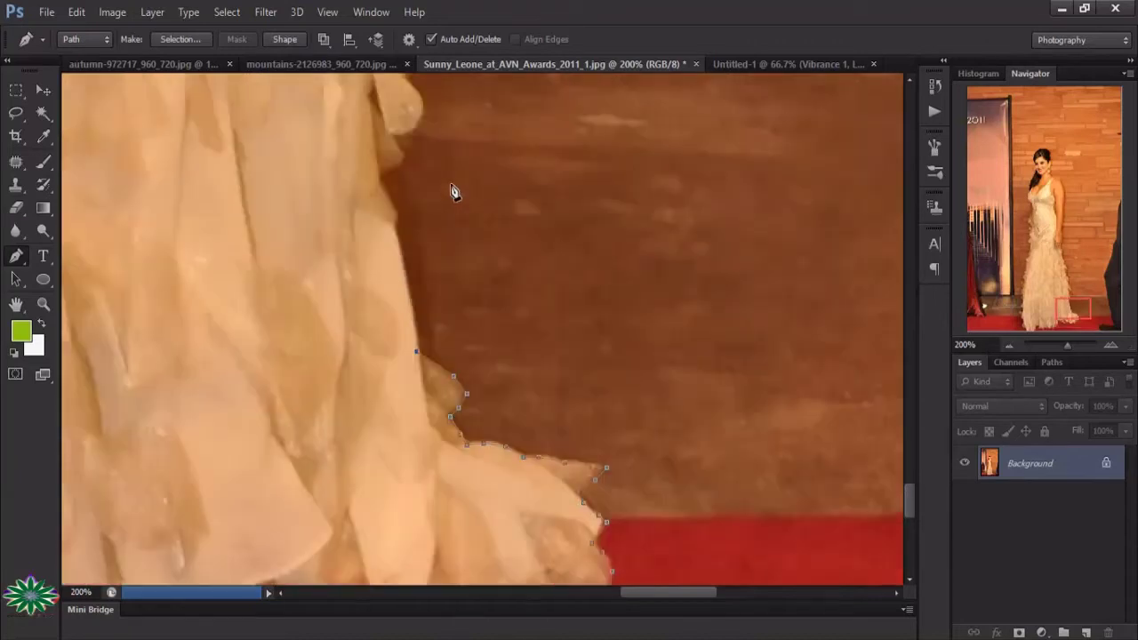
pyautogui.click(404, 264)
pyautogui.click(397, 219)
pyautogui.click(391, 168)
pyautogui.click(406, 157)
pyautogui.click(394, 134)
# - Trace around the ruffle bump and over the top of the ruffles
pyautogui.scroll(5, 418, 116)
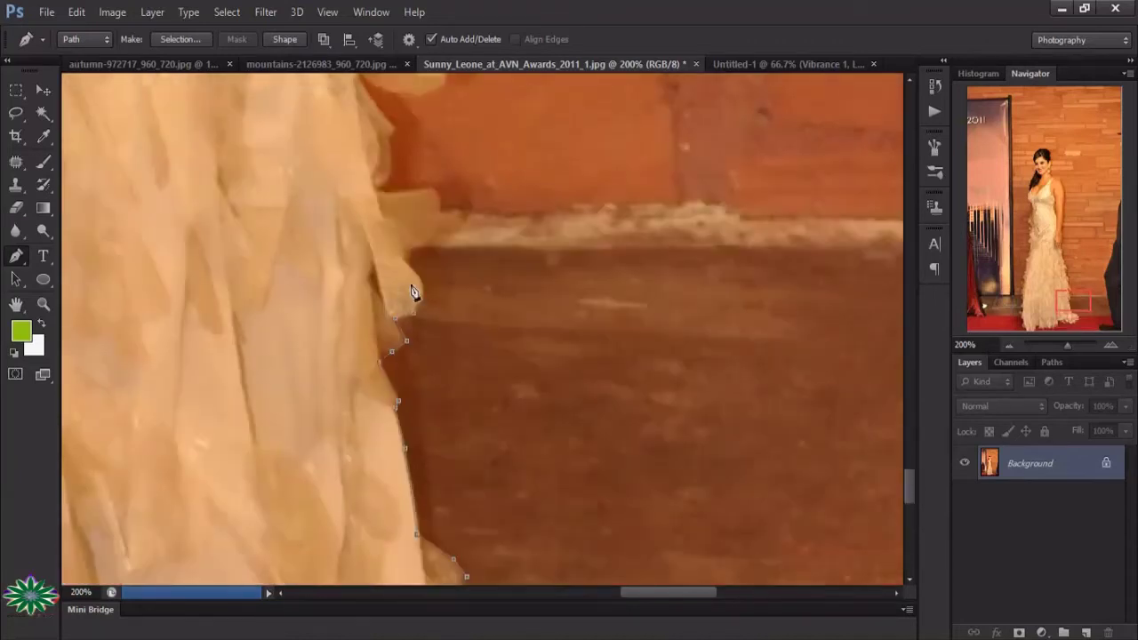
pyautogui.click(435, 217)
pyautogui.click(407, 190)
pyautogui.click(382, 192)
pyautogui.scroll(3, 381, 198)
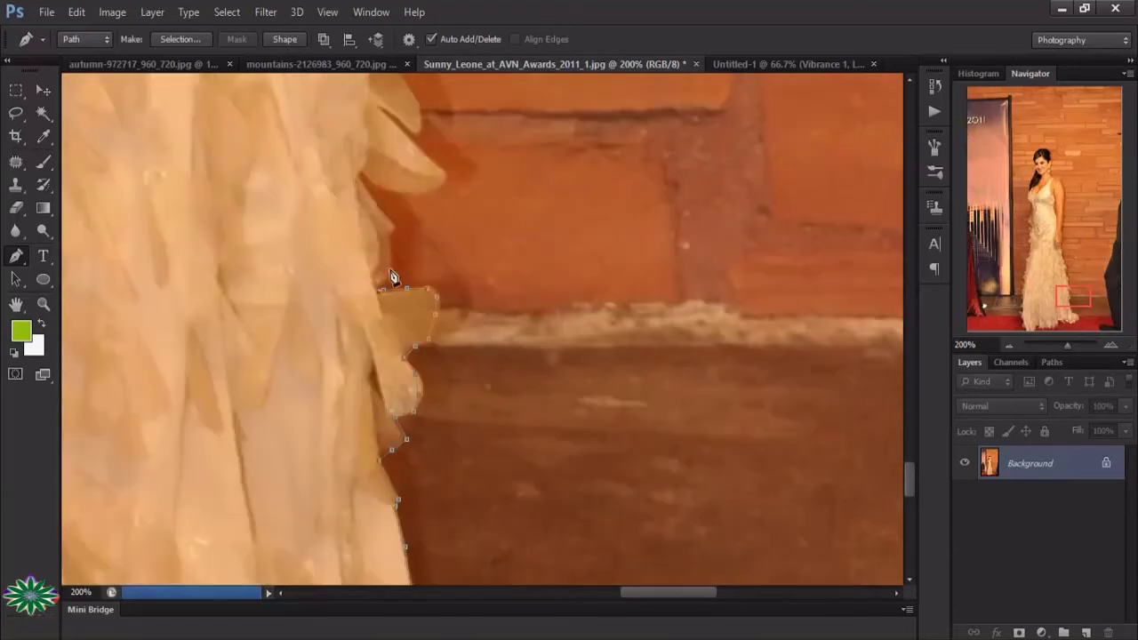
pyautogui.click(390, 269)
pyautogui.click(390, 248)
pyautogui.click(358, 174)
pyautogui.click(442, 174)
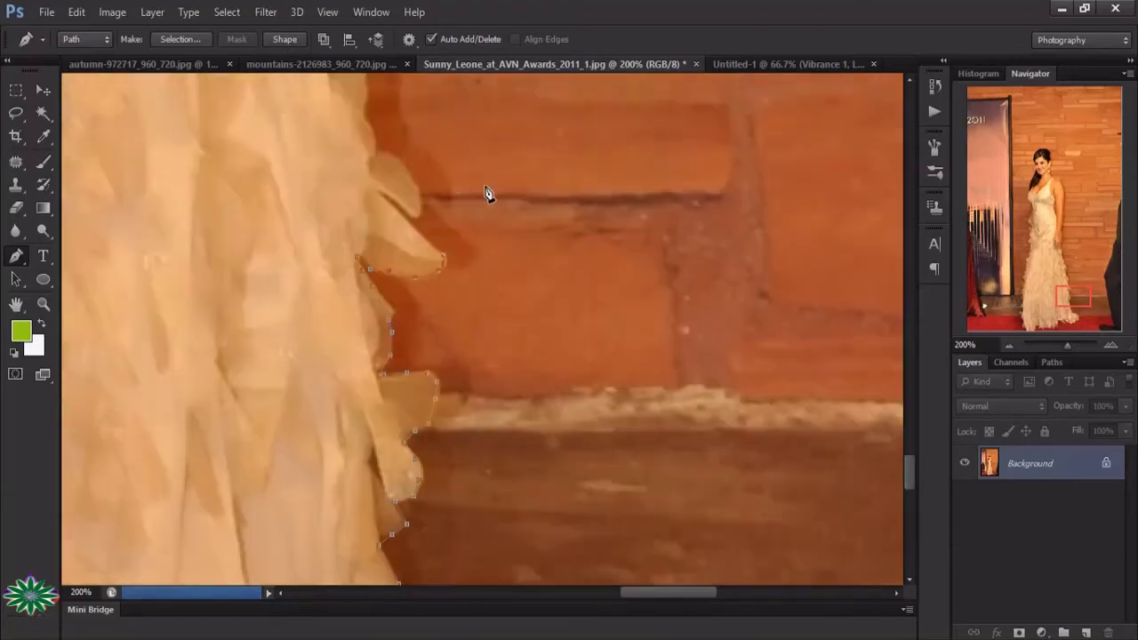
pyautogui.scroll(7, 444, 187)
pyautogui.click(378, 376)
pyautogui.click(419, 411)
pyautogui.click(421, 379)
pyautogui.click(402, 345)
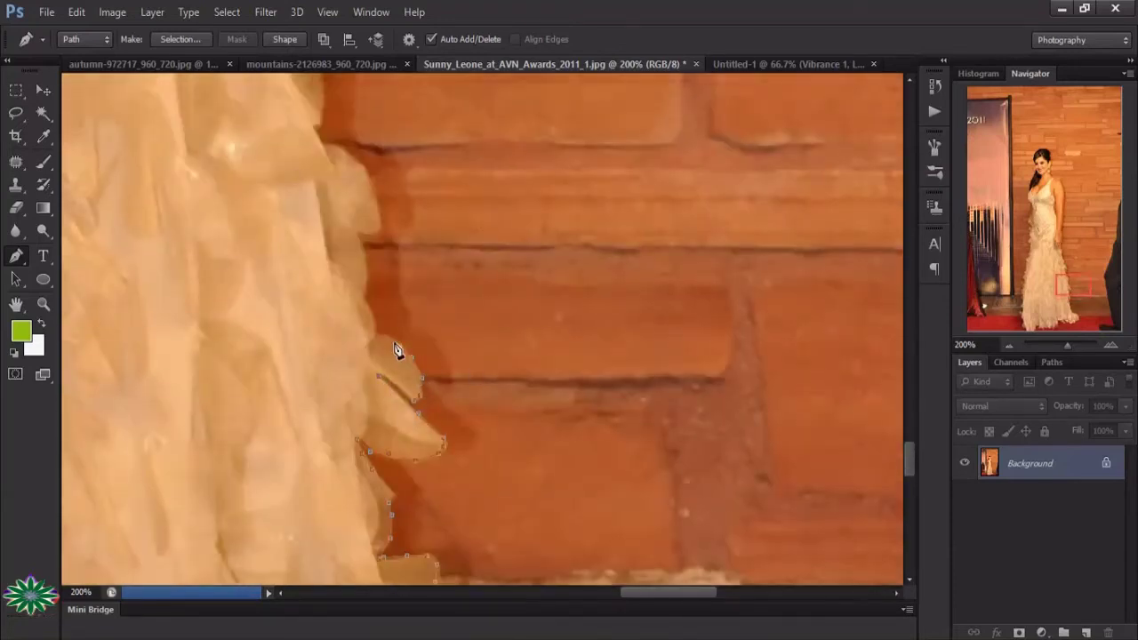
# - Trace the dress edge to where it meets the arm, then up the arm
pyautogui.scroll(3, 391, 346)
pyautogui.click(369, 416)
pyautogui.click(360, 364)
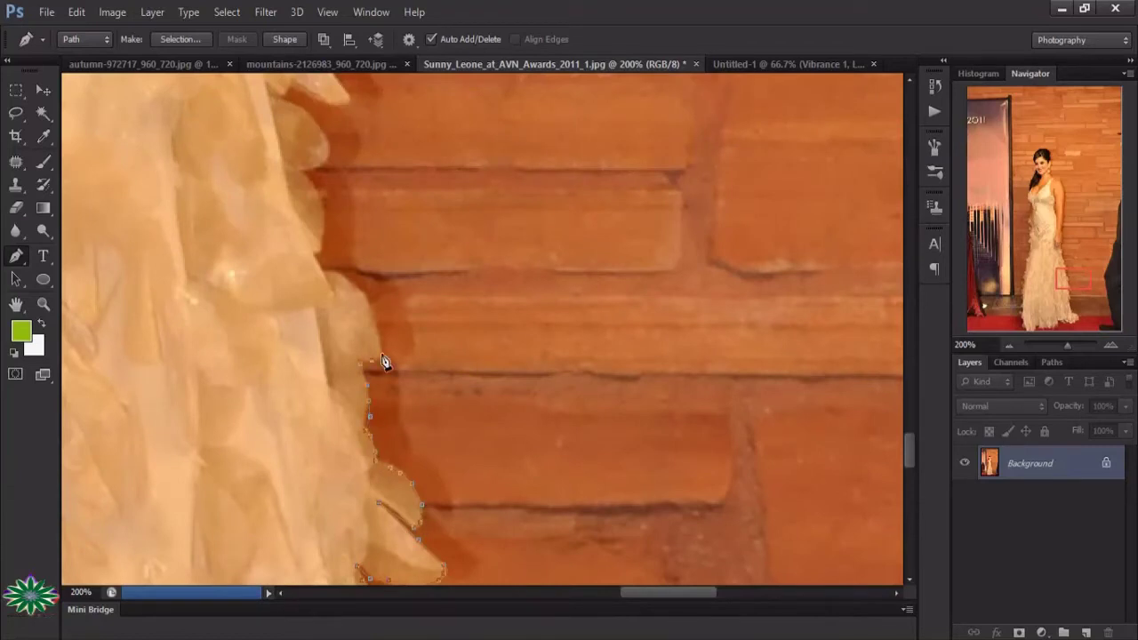
pyautogui.click(376, 338)
pyautogui.click(356, 290)
pyautogui.click(325, 276)
pyautogui.moveTo(323, 249); pyautogui.dragTo(397, 377)
pyautogui.click(404, 387)
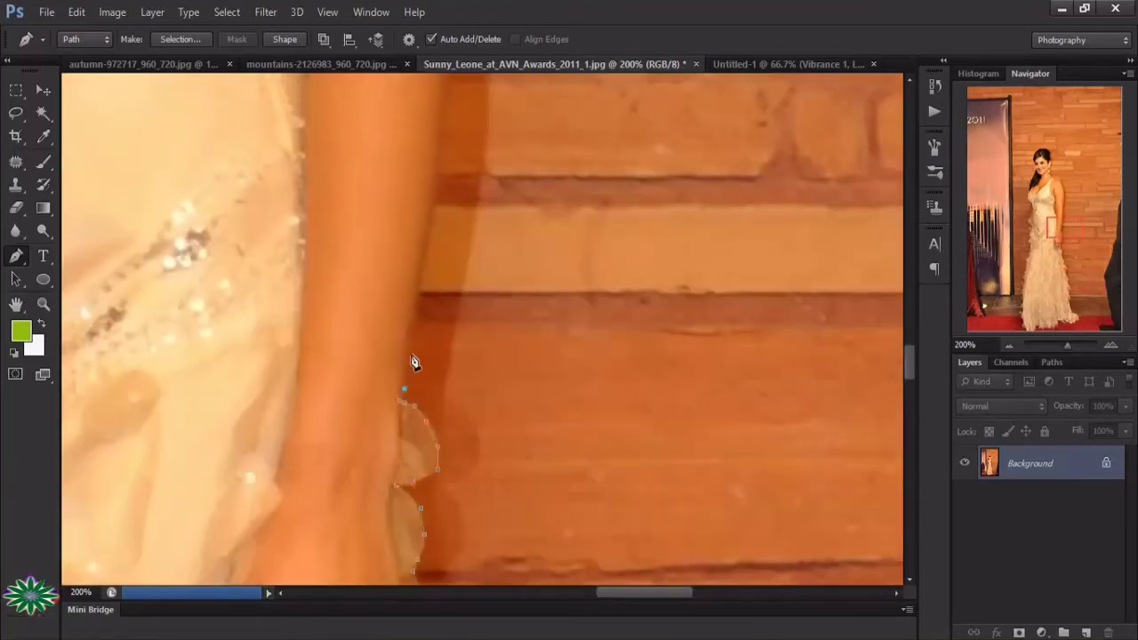
pyautogui.click(411, 345)
pyautogui.click(421, 300)
pyautogui.click(419, 277)
# - Continue the outline up along the arm's edge
pyautogui.scroll(3, 427, 249)
pyautogui.click(430, 320)
pyautogui.click(444, 224)
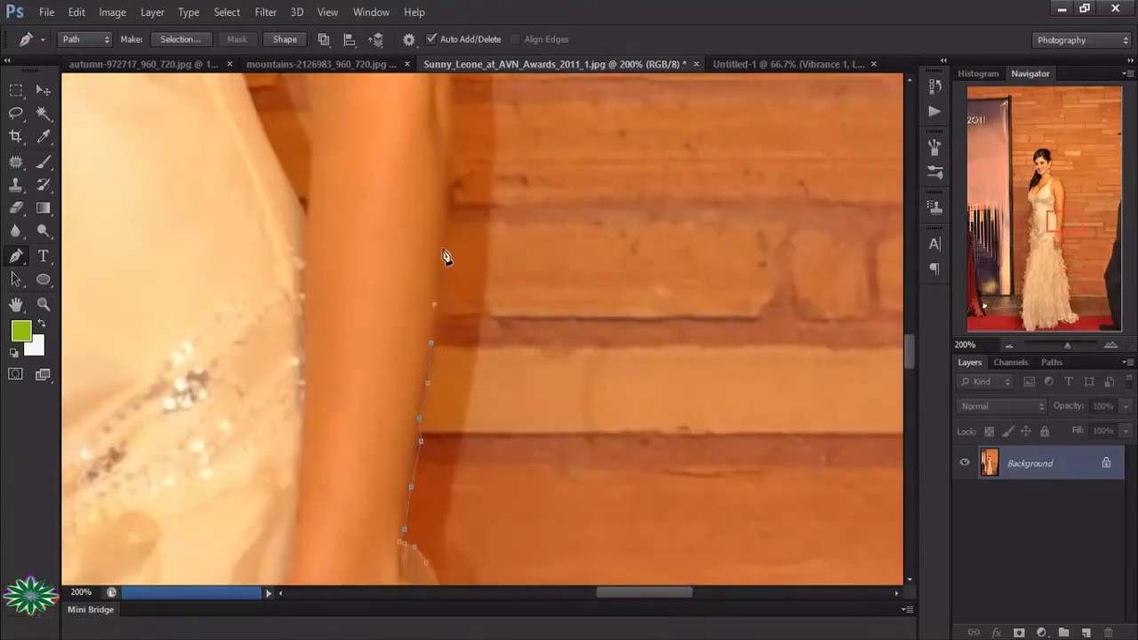
pyautogui.click(450, 177)
pyautogui.scroll(3, 454, 204)
pyautogui.click(450, 218)
pyautogui.scroll(3, 462, 223)
pyautogui.scroll(2, 475, 270)
pyautogui.click(450, 347)
pyautogui.click(447, 302)
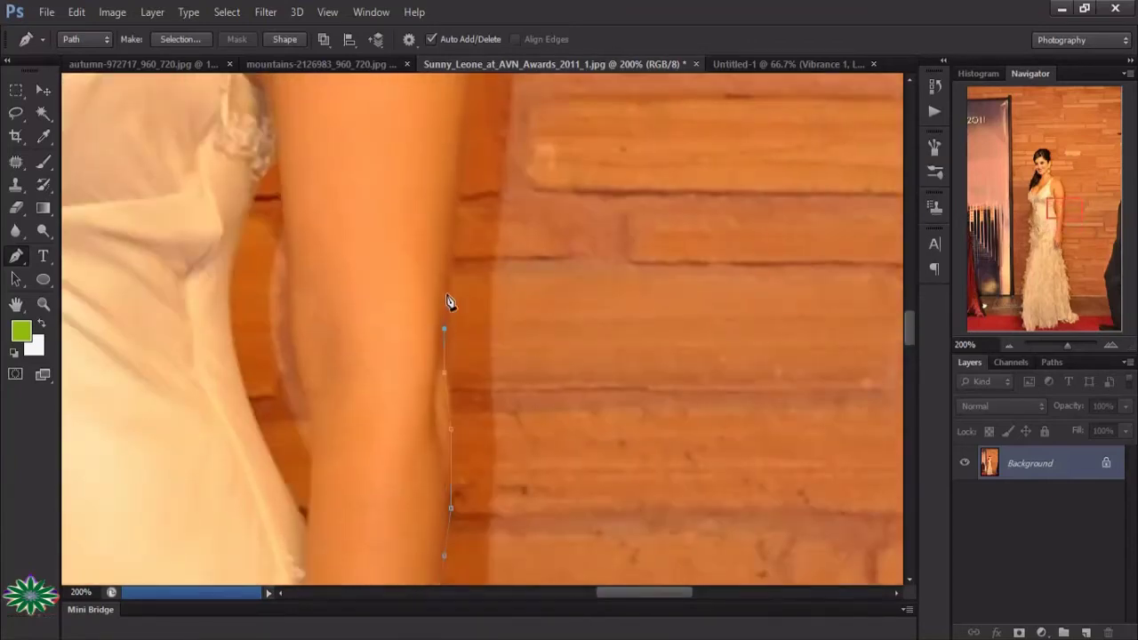
pyautogui.click(454, 233)
pyautogui.scroll(2, 483, 246)
pyautogui.click(461, 292)
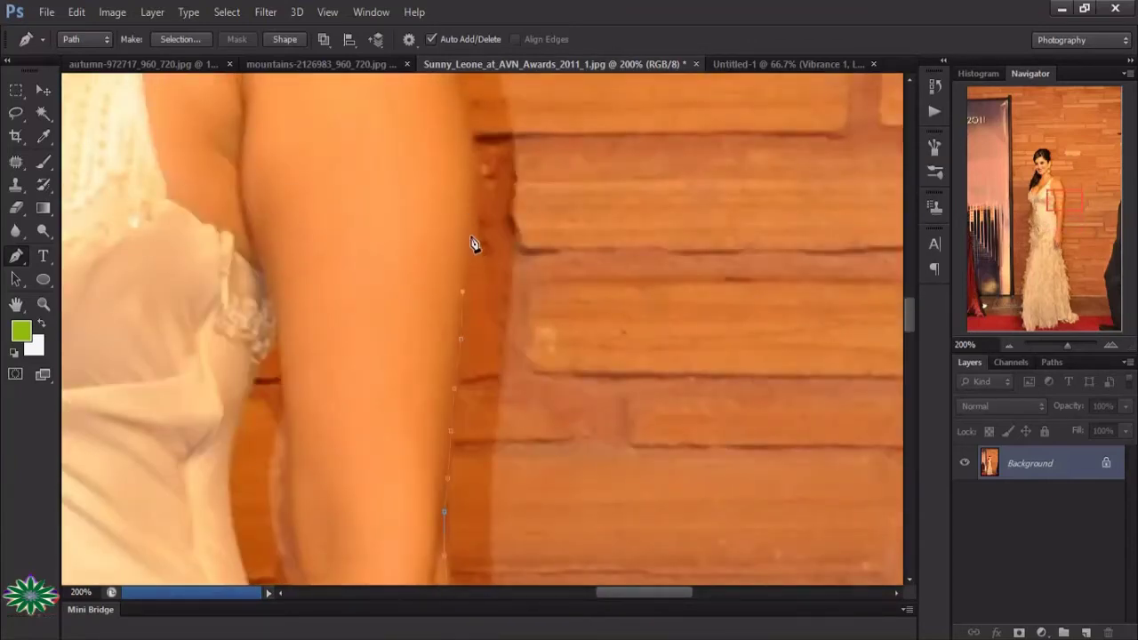
# - Extend the outline up the arm toward the shoulder
pyautogui.scroll(2, 476, 267)
pyautogui.click(478, 336)
pyautogui.click(445, 200)
pyautogui.scroll(2, 440, 231)
pyautogui.click(423, 286)
pyautogui.click(410, 238)
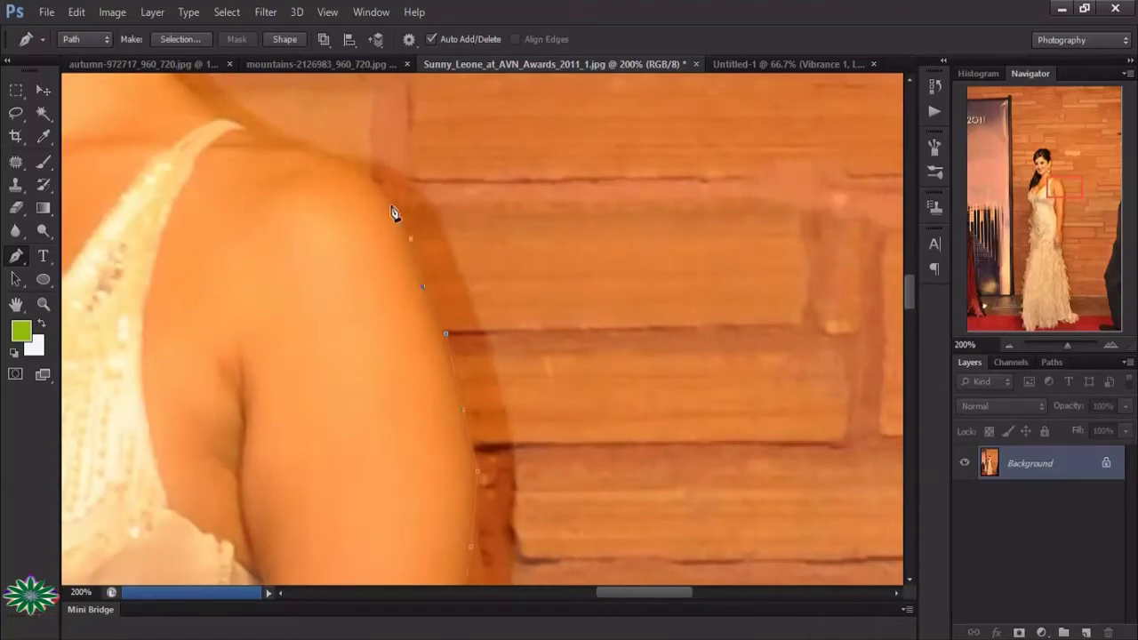
pyautogui.scroll(2, 336, 165)
# - Trace over the shoulder toward the neck
pyautogui.click(305, 331)
pyautogui.click(260, 314)
pyautogui.click(231, 304)
pyautogui.click(198, 280)
pyautogui.click(165, 243)
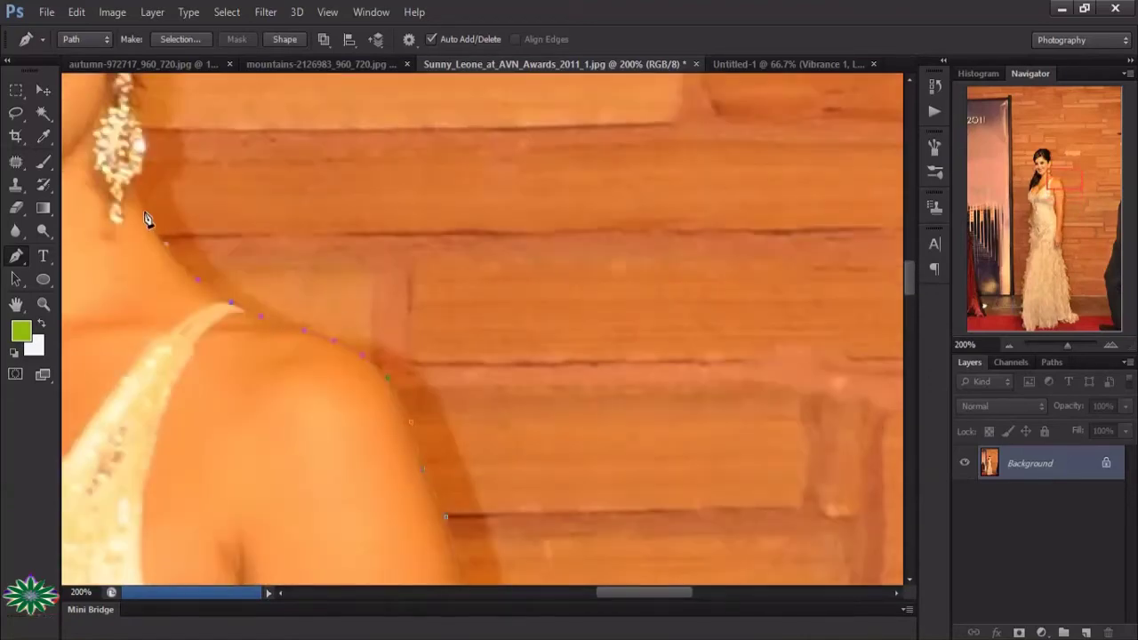
pyautogui.scroll(2, 146, 165)
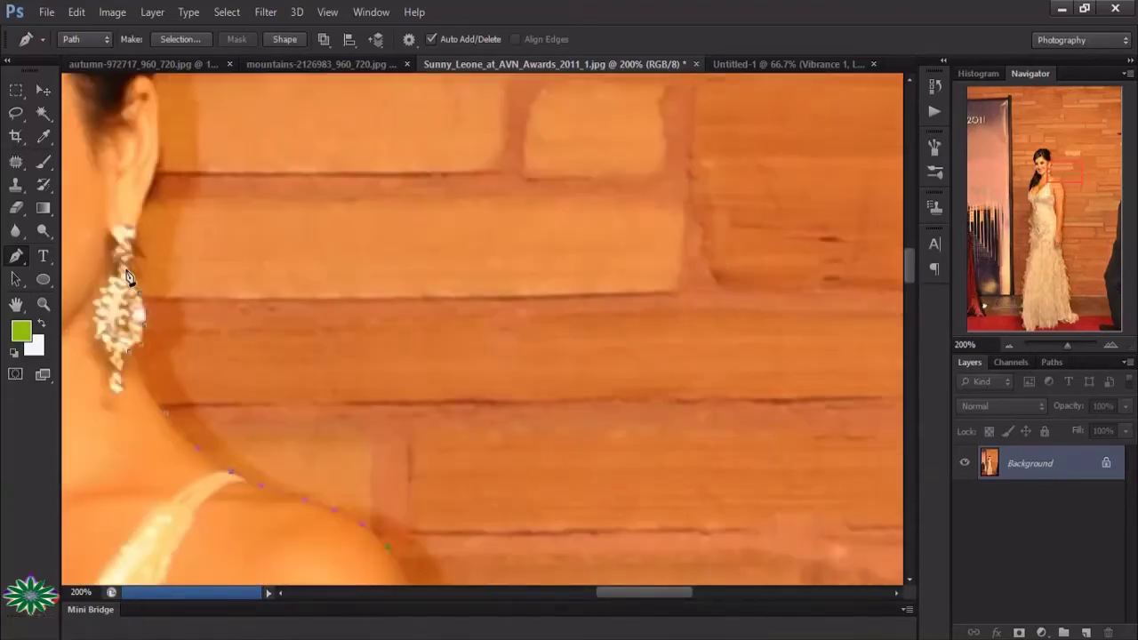
# - Add points up the neck by the earring, undoing and retracing the earlobe edge
pyautogui.click(133, 233)
pyautogui.click(158, 183)
pyautogui.scroll(1, 155, 259)
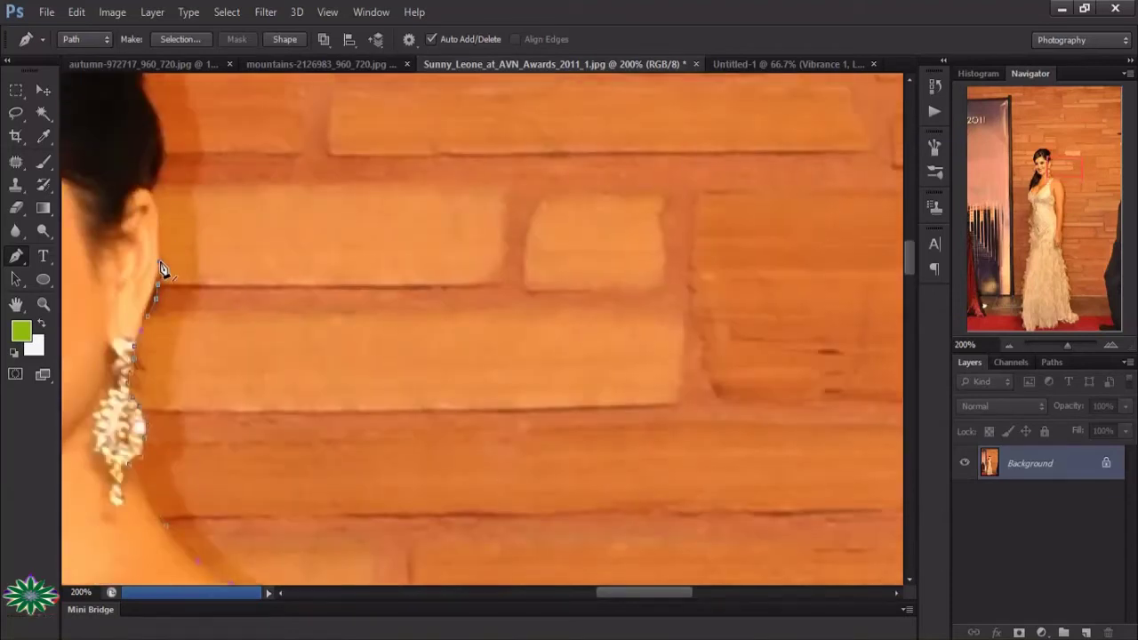
pyautogui.hotkey('ctrl', 'alt', 'z')
pyautogui.hotkey('ctrl', 'alt', 'z')
pyautogui.click(154, 292)
# - Trace up the side and across the top of the hair
pyautogui.scroll(2, 241, 149)
pyautogui.moveTo(608, 593); pyautogui.dragTo(553, 601)
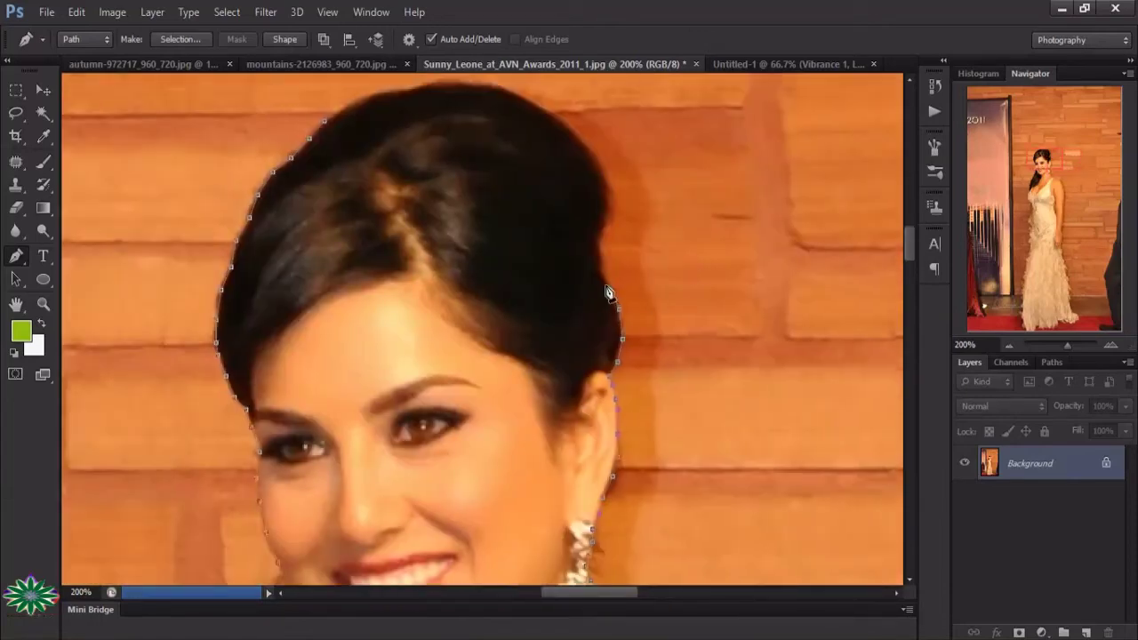
pyautogui.click(605, 185)
pyautogui.click(601, 169)
pyautogui.click(574, 135)
pyautogui.click(556, 118)
pyautogui.click(536, 105)
pyautogui.click(514, 92)
pyautogui.click(490, 87)
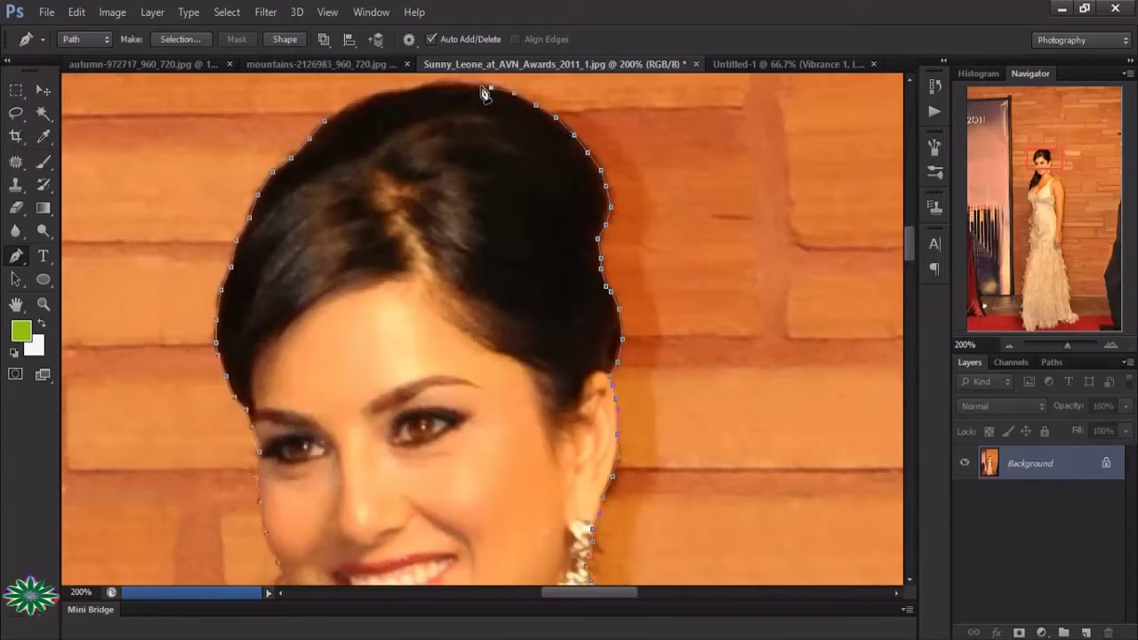
pyautogui.click(467, 84)
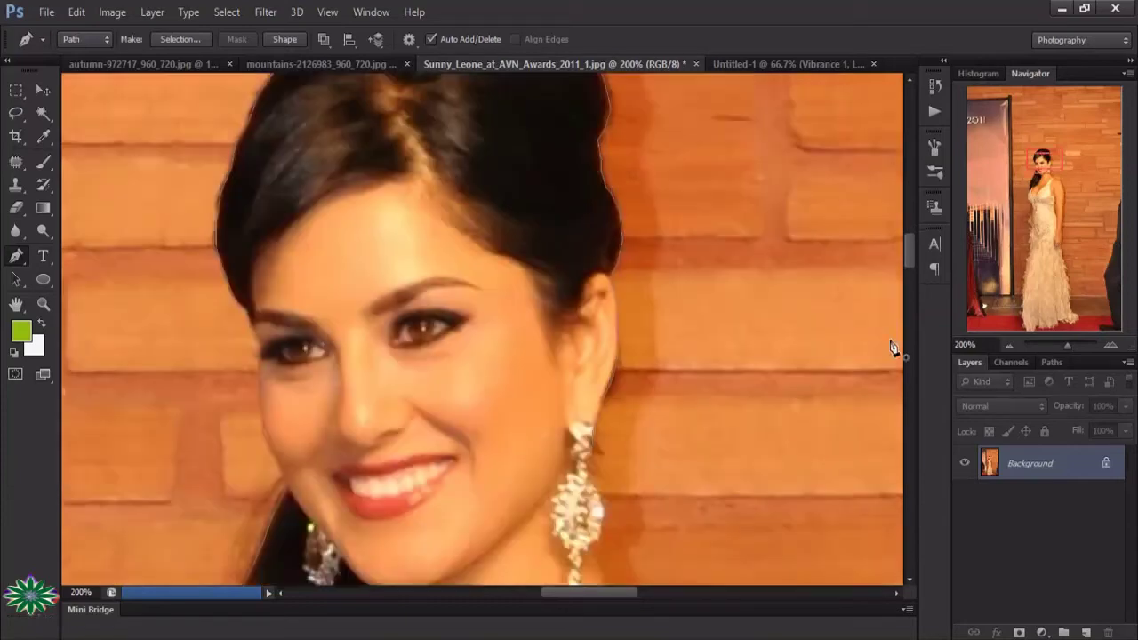
# - Trace down the dress edge on the far side, around the arm-waist gap
pyautogui.scroll(-10, 855, 386)
pyautogui.scroll(-8, 855, 387)
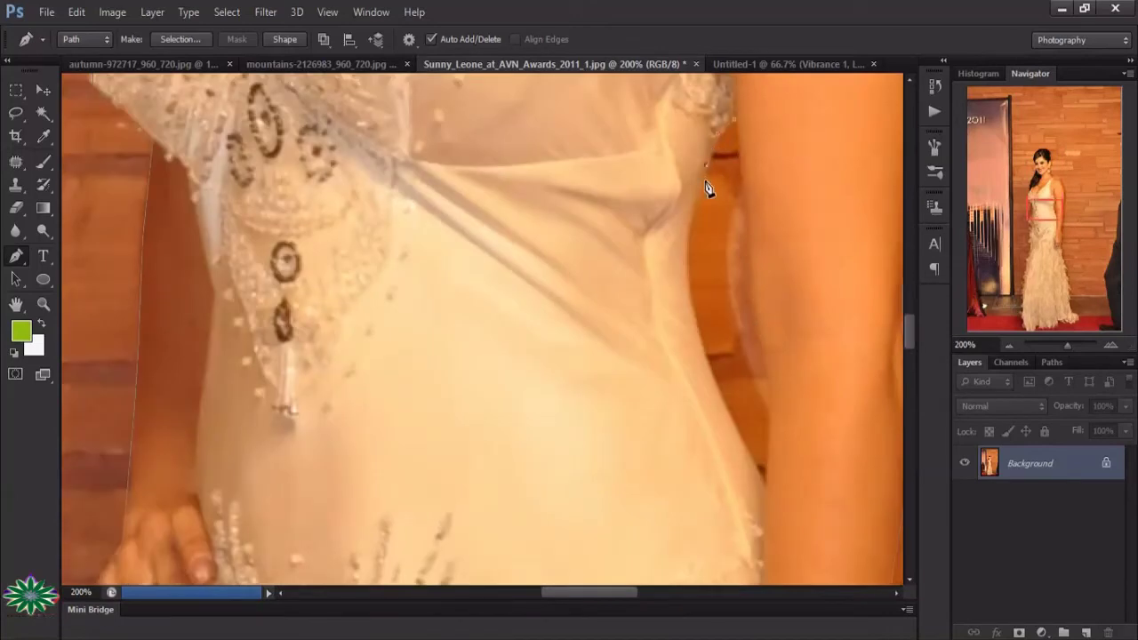
pyautogui.click(688, 234)
pyautogui.click(691, 279)
pyautogui.click(693, 317)
pyautogui.click(707, 355)
pyautogui.click(753, 459)
pyautogui.click(763, 479)
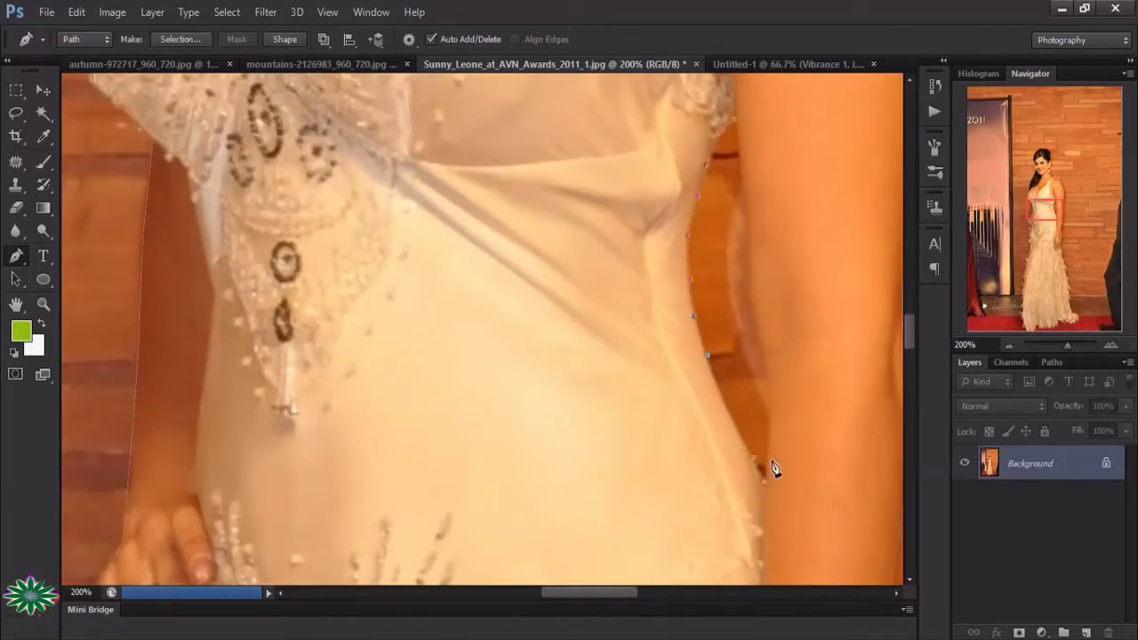
# - Trace up the far-side arm and close the path at its first anchor
pyautogui.click(766, 381)
pyautogui.click(757, 341)
pyautogui.click(749, 281)
pyautogui.click(747, 238)
pyautogui.click(739, 133)
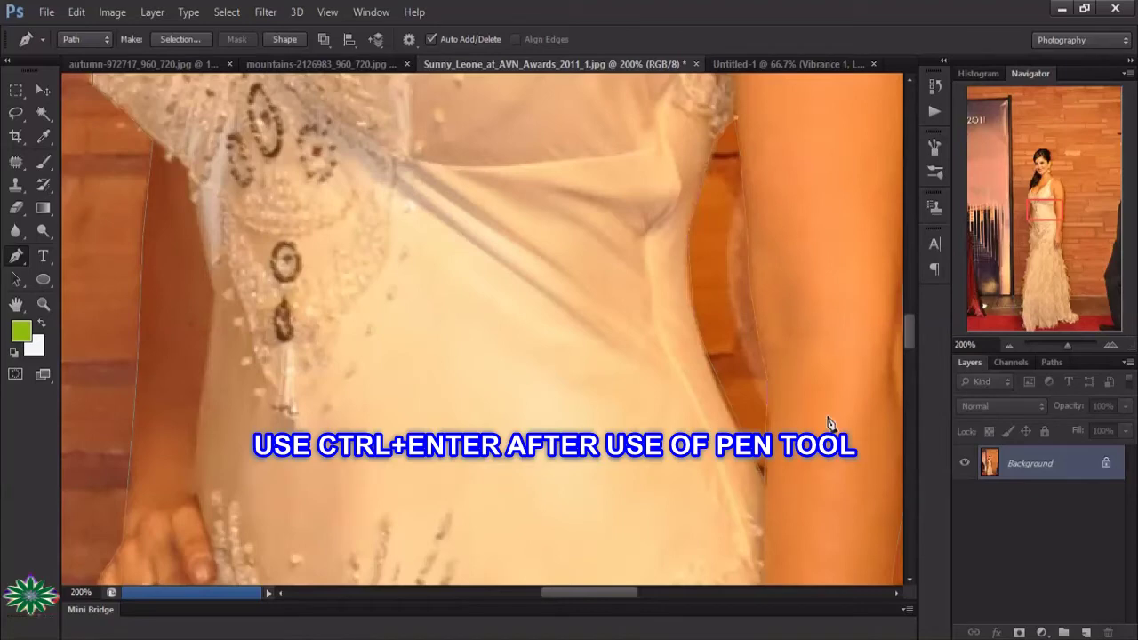
# - Load the woman's closed outline as an active selection and zoom out to check it
pyautogui.hotkey('ctrl', 'Return')
pyautogui.press('z')
pyautogui.keyDown('alt'); pyautogui.click(527, 308); pyautogui.keyUp('alt')
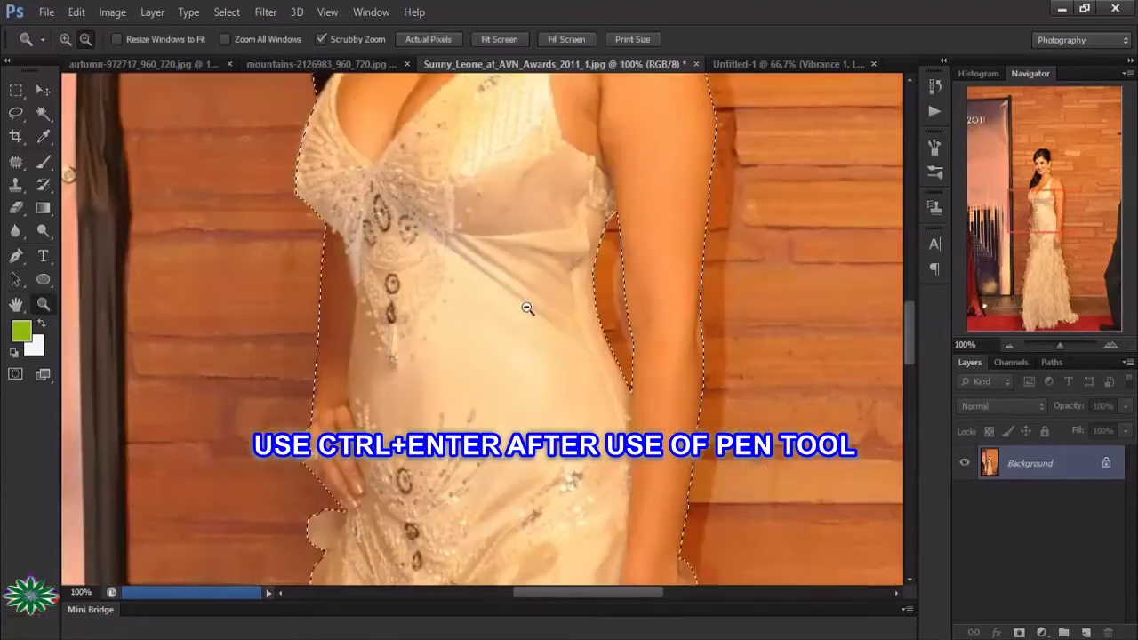
pyautogui.keyDown('alt'); pyautogui.click(679, 274); pyautogui.keyUp('alt')
# - Zoom out to see her whole figure, then make Layer 2 active in the composite
pyautogui.scroll(2, 751, 316)
pyautogui.scroll(2, 751, 315)
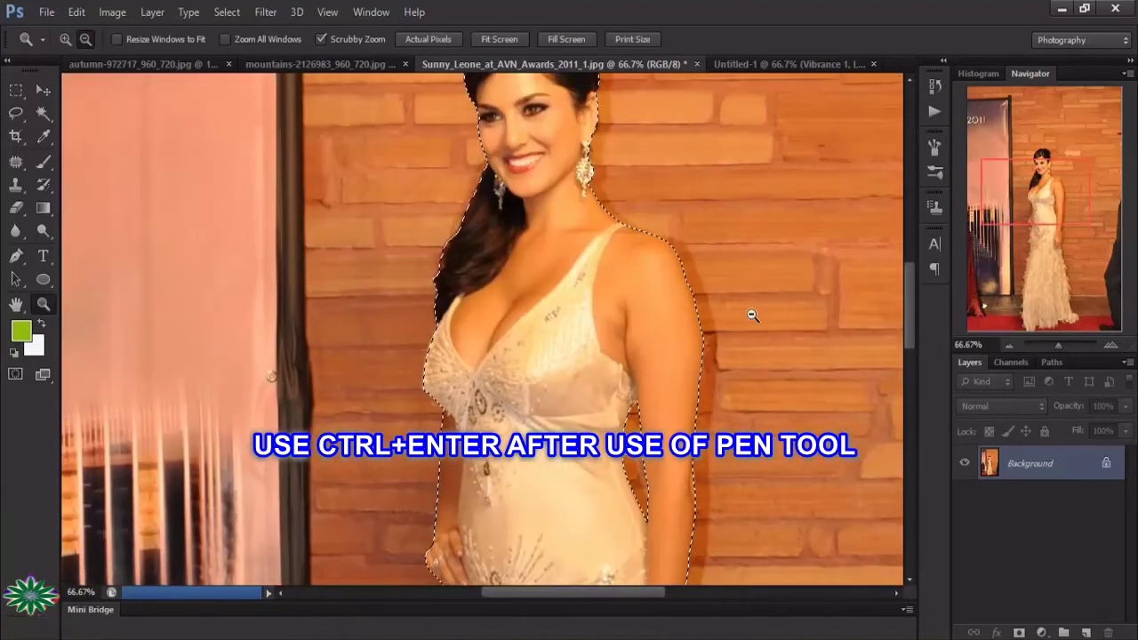
pyautogui.scroll(2, 752, 315)
pyautogui.keyDown('alt'); pyautogui.click(600, 344); pyautogui.keyUp('alt')
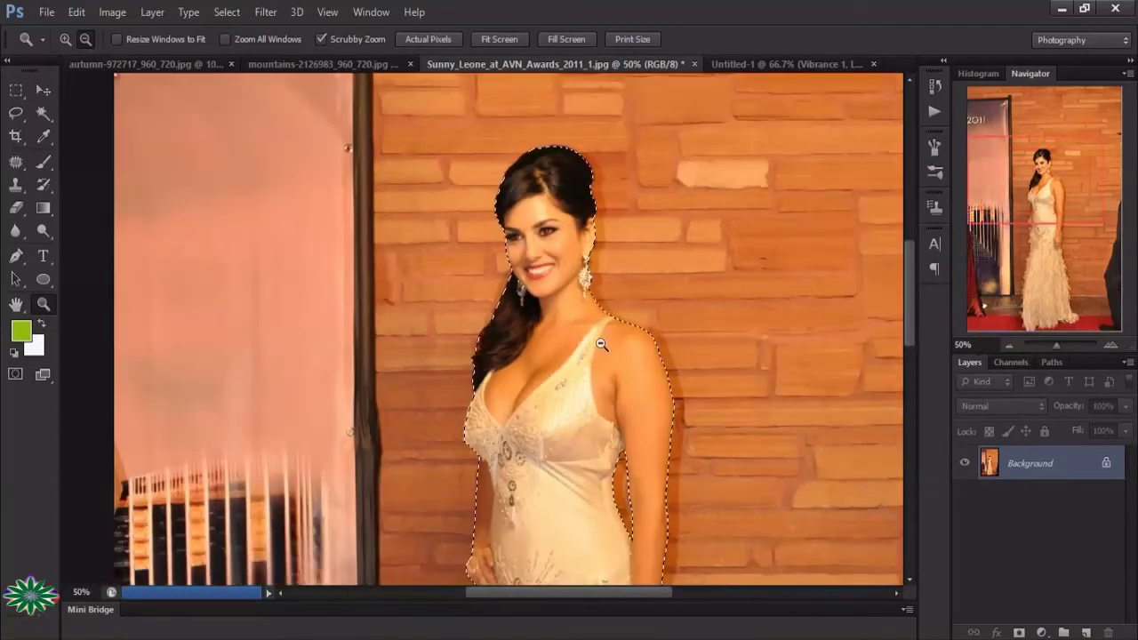
pyautogui.scroll(-3, 693, 394)
pyautogui.scroll(-2, 693, 393)
pyautogui.scroll(-2, 693, 394)
pyautogui.scroll(-2, 695, 394)
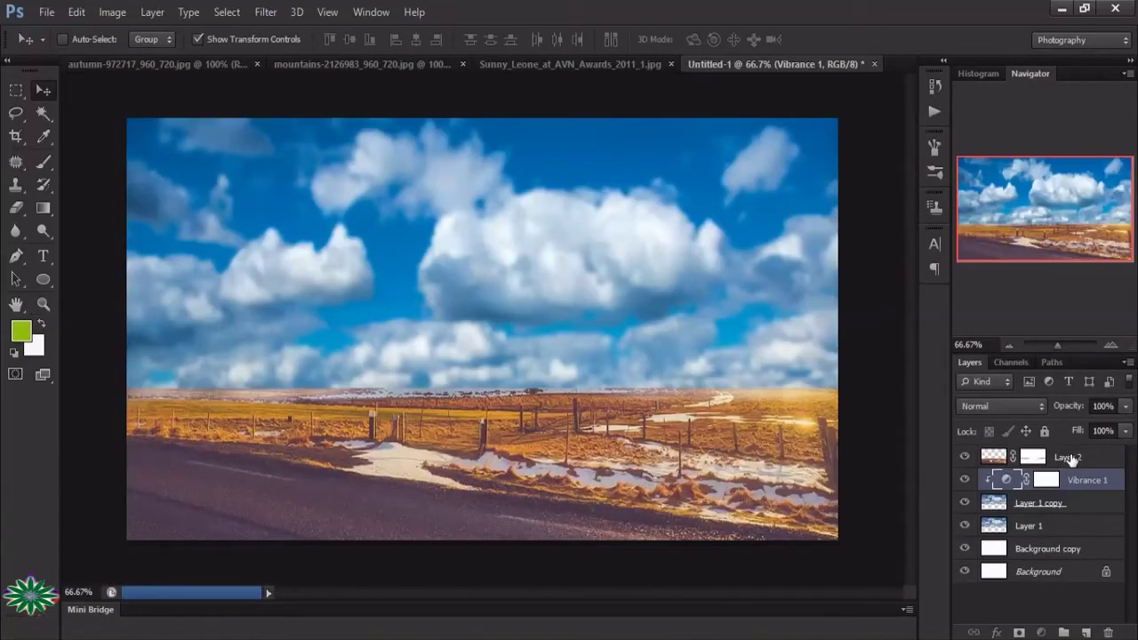
pyautogui.click(1070, 458)
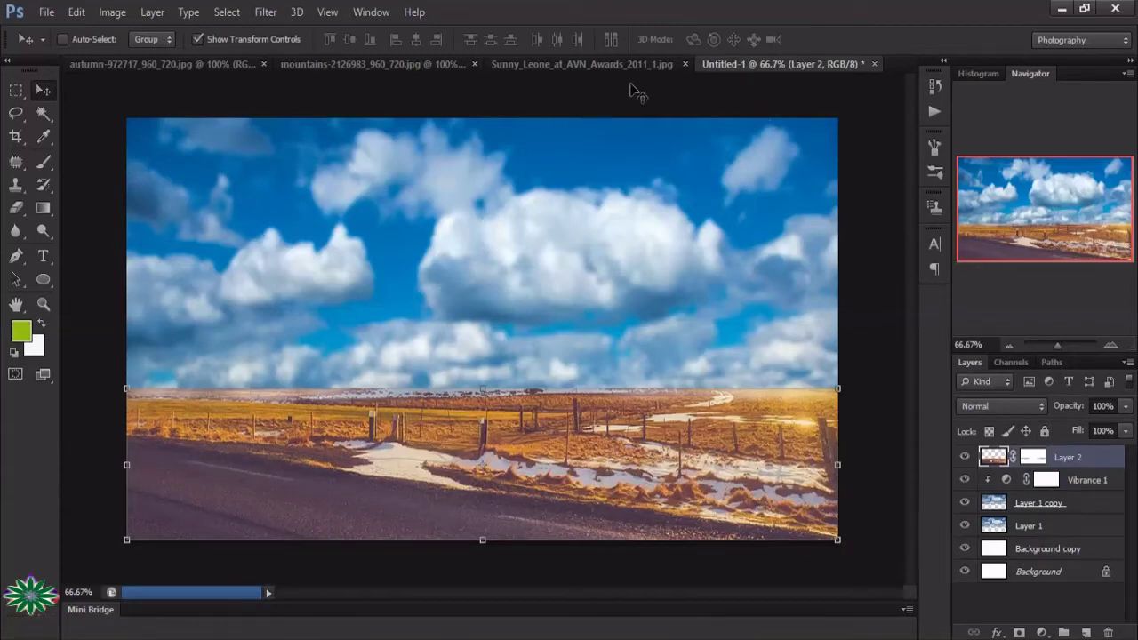
# - Drag the selected woman from her photo into the landscape composite
pyautogui.click(610, 63)
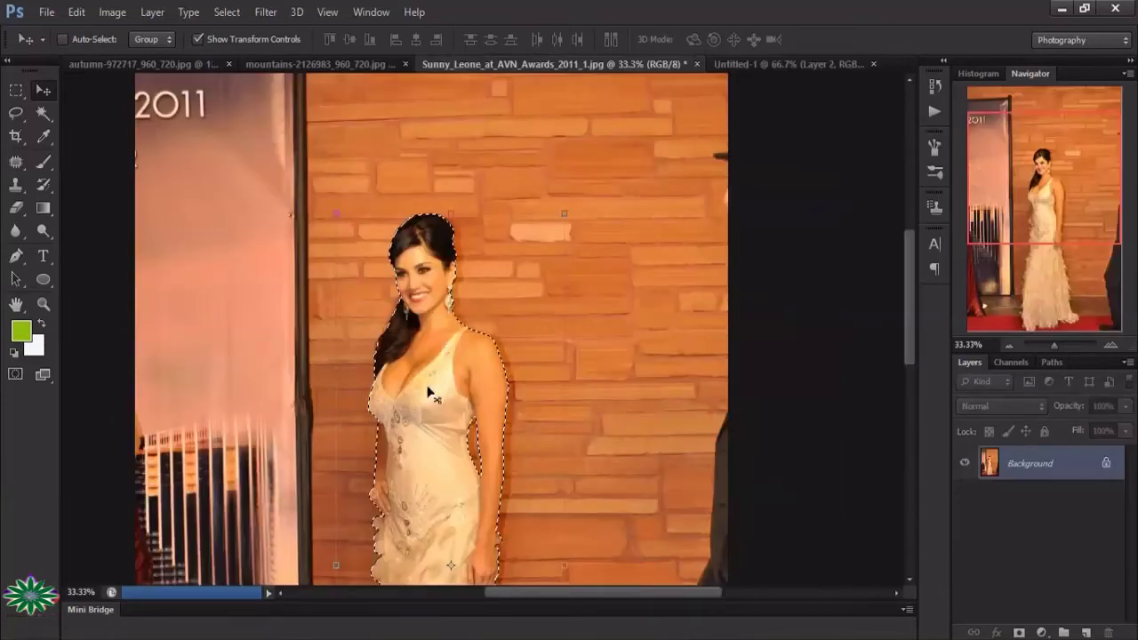
pyautogui.moveTo(414, 424); pyautogui.dragTo(703, 25)
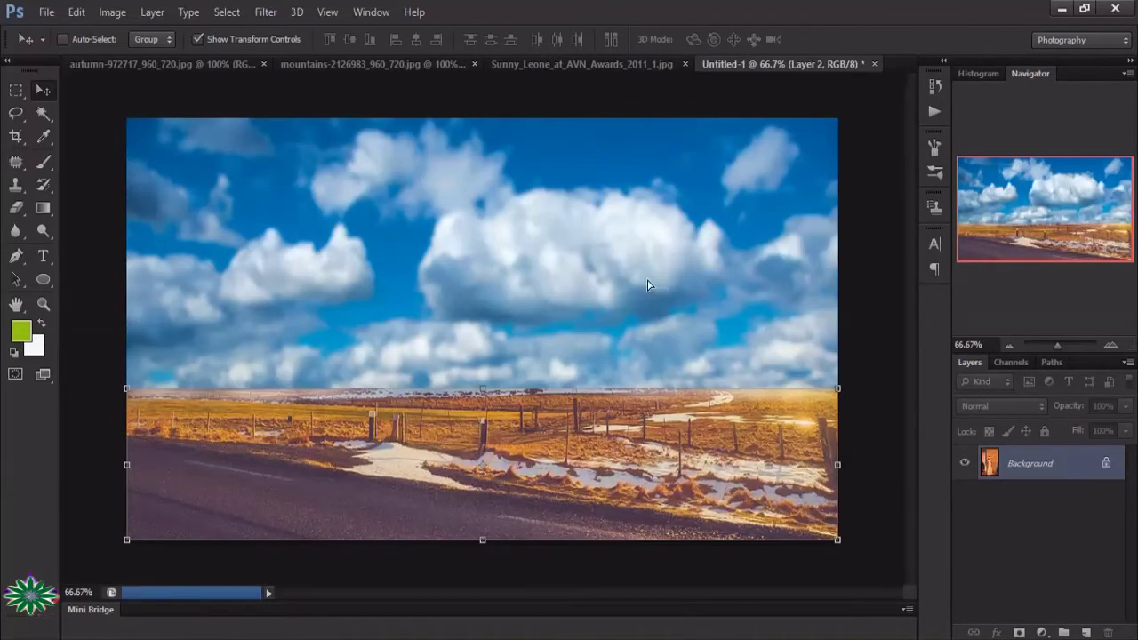
pyautogui.moveTo(740, 59); pyautogui.dragTo(649, 285)
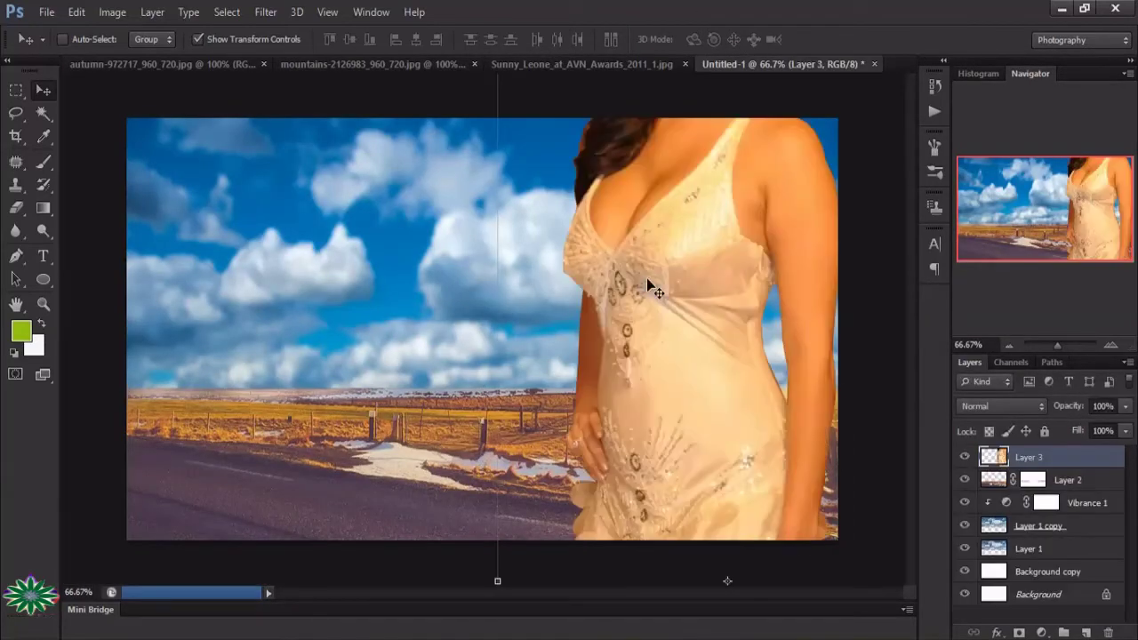
# - Scale the woman down and lower her onto the road
pyautogui.moveTo(655, 237); pyautogui.dragTo(659, 397)
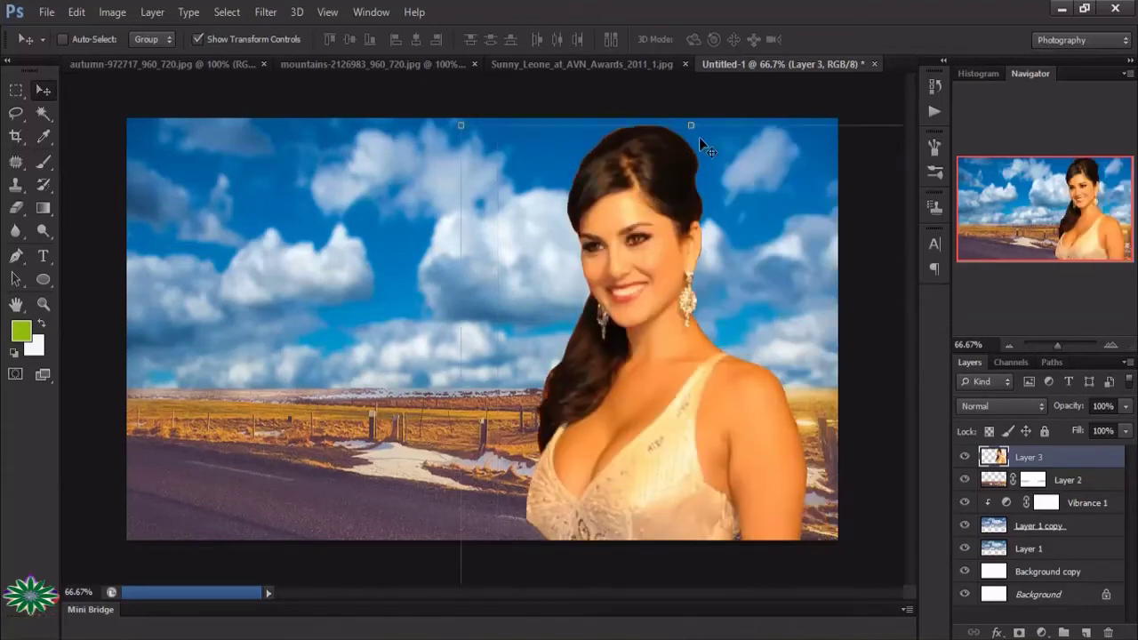
pyautogui.moveTo(692, 124); pyautogui.dragTo(693, 356)
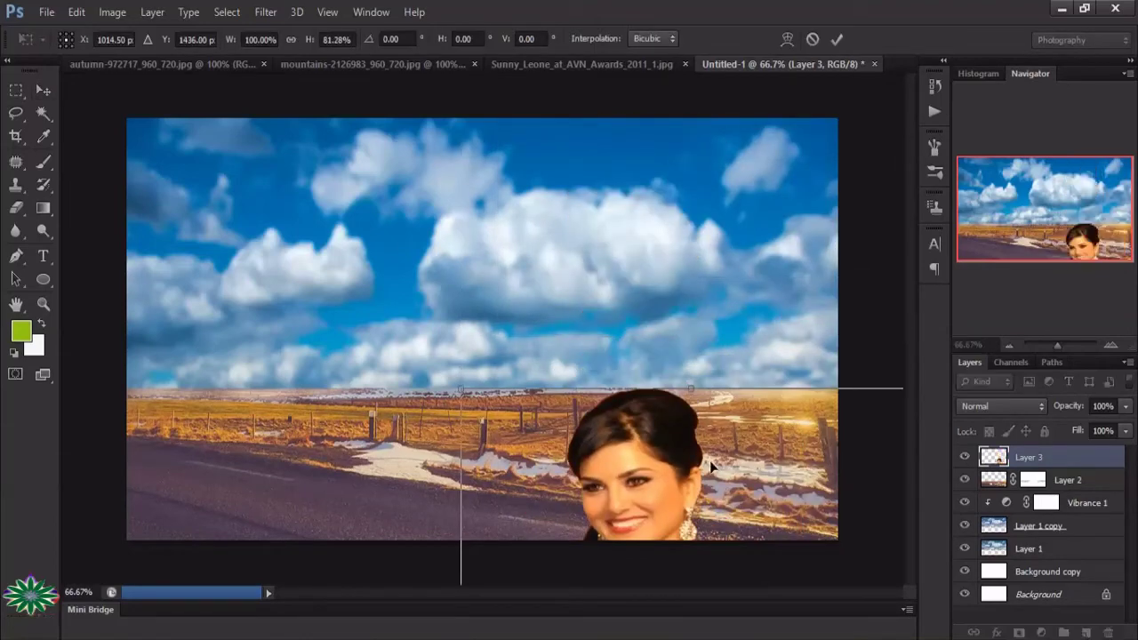
pyautogui.moveTo(672, 203); pyautogui.dragTo(680, 251)
pyautogui.moveTo(658, 191); pyautogui.dragTo(658, 404)
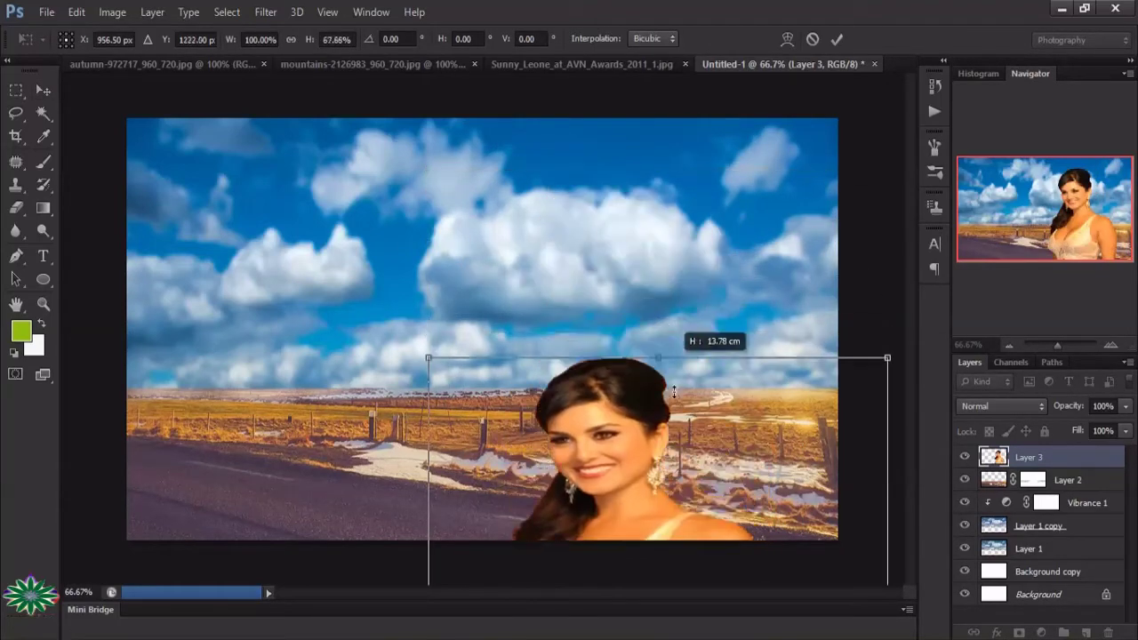
pyautogui.moveTo(687, 479)
pyautogui.mouseDown()
pyautogui.moveTo(666, 152)
pyautogui.moveTo(675, 325)
pyautogui.mouseUp()
pyautogui.moveTo(689, 427); pyautogui.dragTo(676, 239)
pyautogui.moveTo(652, 142)
pyautogui.mouseDown()
pyautogui.moveTo(671, 383)
pyautogui.moveTo(666, 146)
pyautogui.mouseUp()
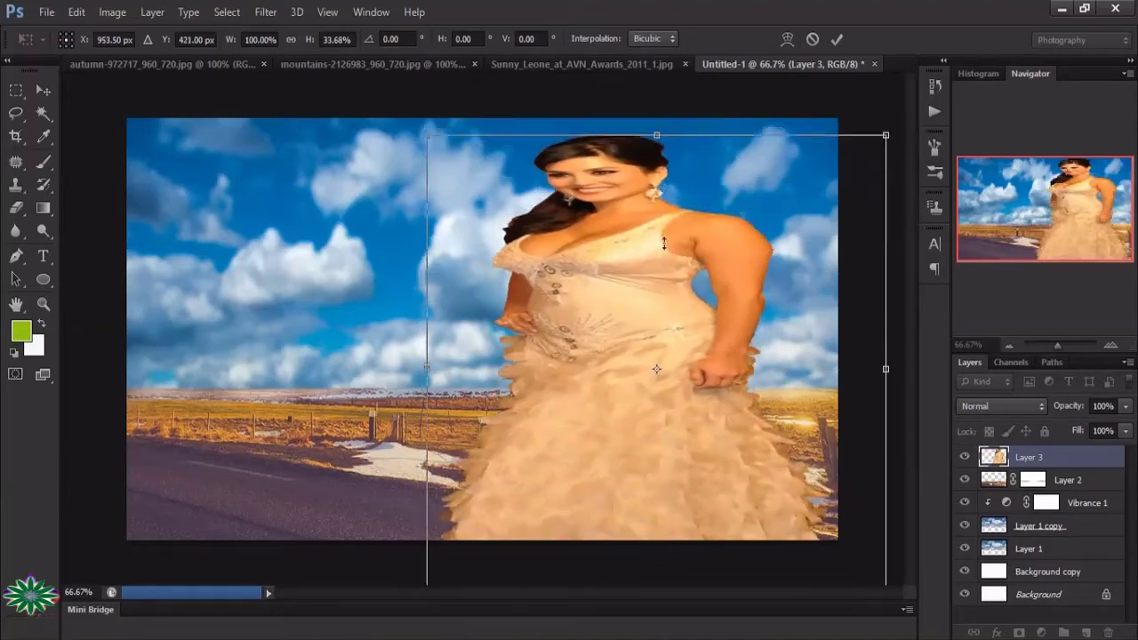
pyautogui.moveTo(664, 242)
pyautogui.mouseDown()
pyautogui.moveTo(660, 422)
pyautogui.moveTo(673, 256)
pyautogui.mouseUp()
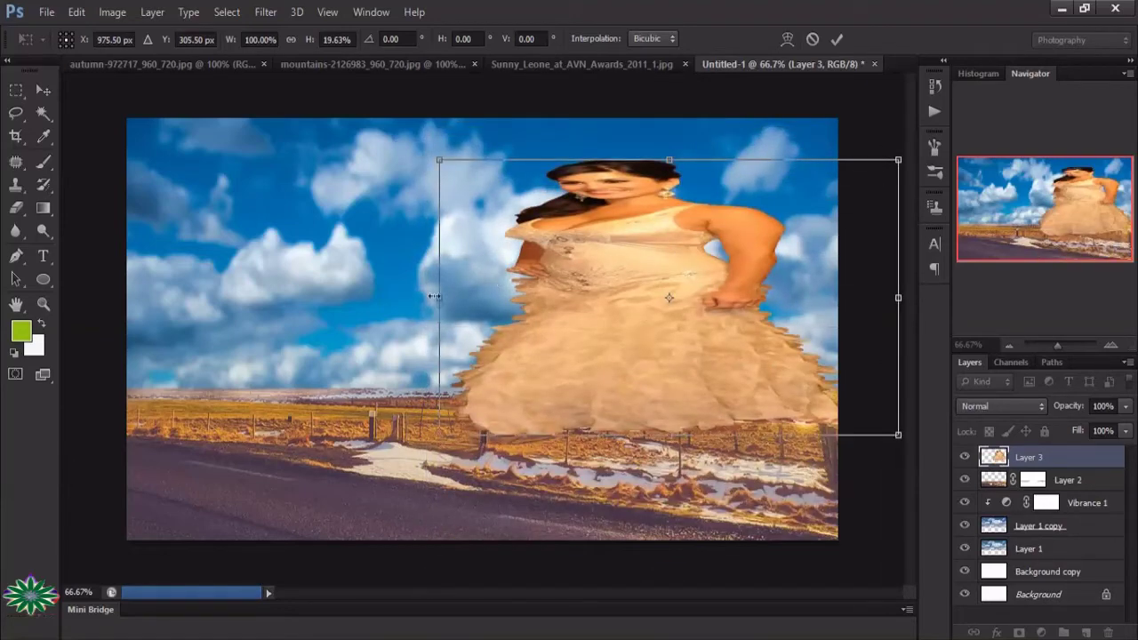
# - Narrow and stretch the woman to restore her proportions, placing her left of centre
pyautogui.moveTo(434, 297); pyautogui.dragTo(678, 297)
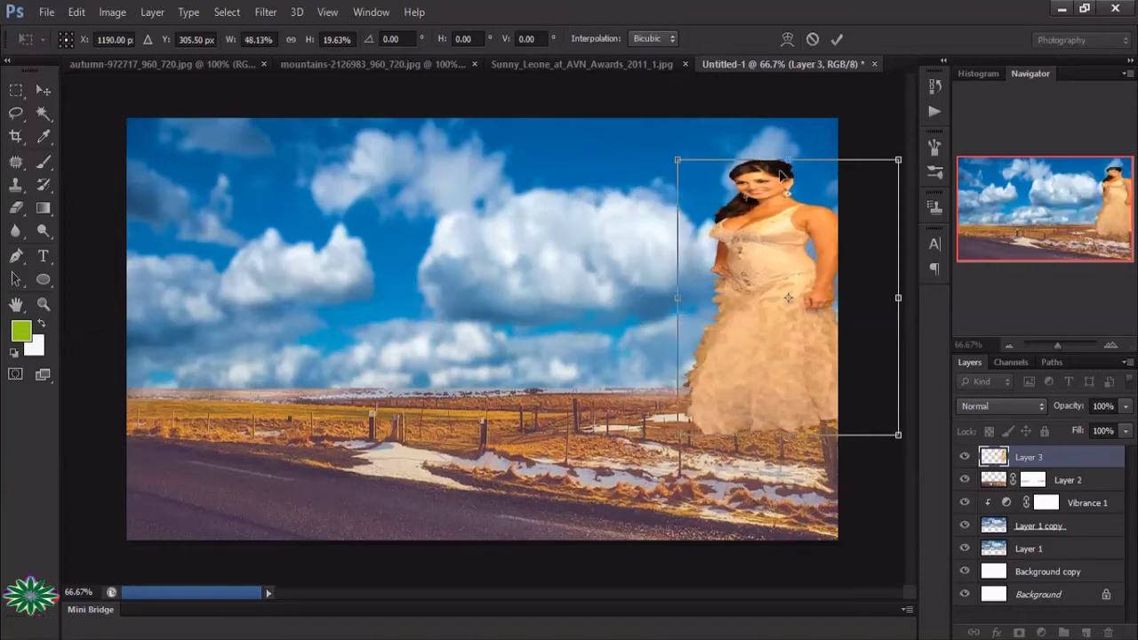
pyautogui.moveTo(785, 162); pyautogui.dragTo(785, 117)
pyautogui.moveTo(766, 234)
pyautogui.mouseDown()
pyautogui.moveTo(579, 338)
pyautogui.moveTo(442, 331)
pyautogui.moveTo(406, 359)
pyautogui.moveTo(404, 342)
pyautogui.moveTo(400, 351)
pyautogui.mouseUp()
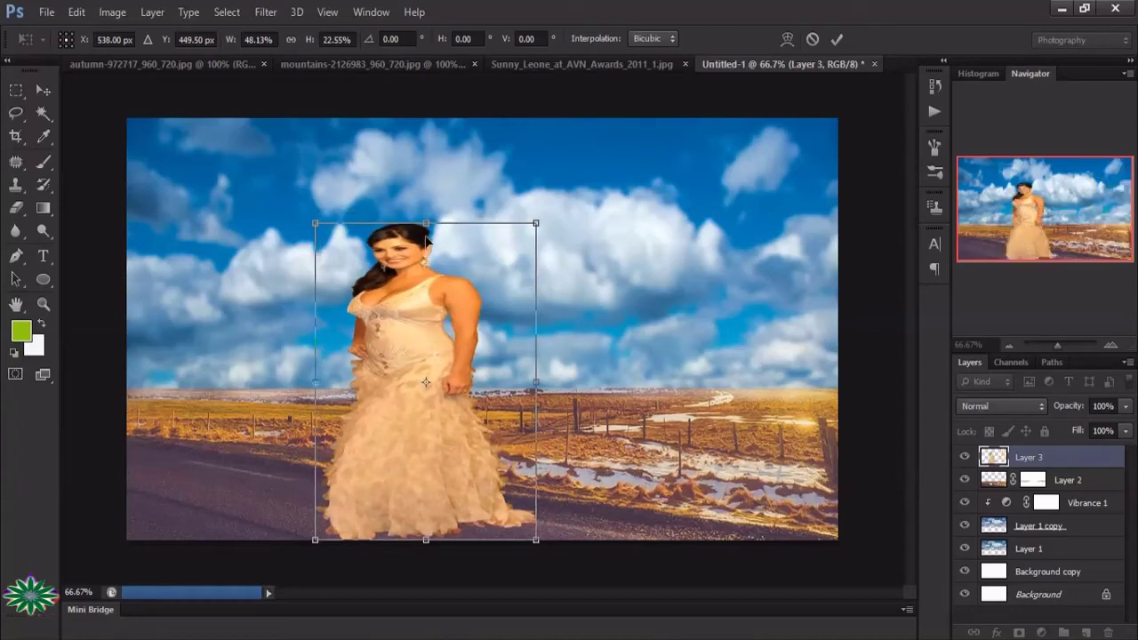
pyautogui.moveTo(425, 224); pyautogui.dragTo(426, 167)
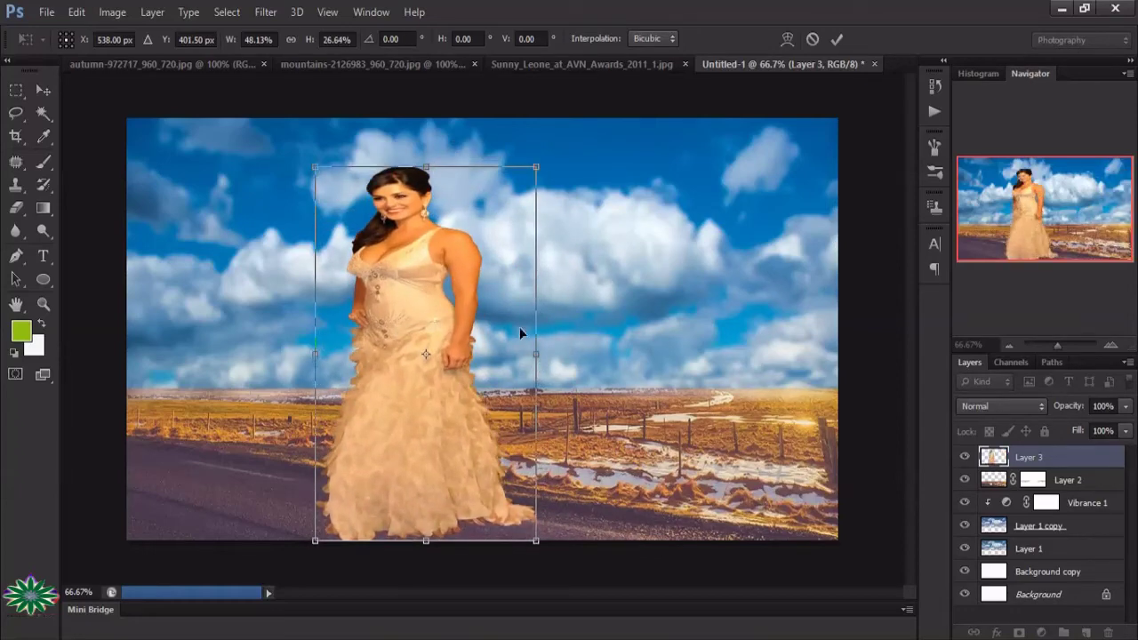
pyautogui.moveTo(536, 357)
pyautogui.mouseDown()
pyautogui.moveTo(462, 366)
pyautogui.moveTo(481, 366)
pyautogui.mouseUp()
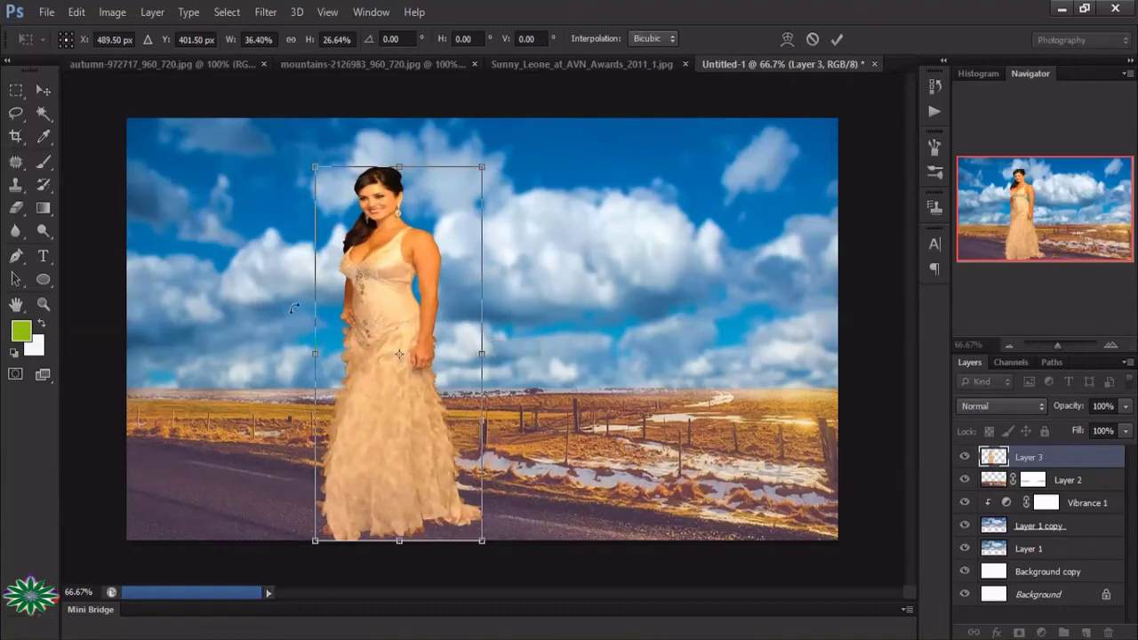
# - Tilt the woman and nudge her position, settling on about a 2-degree rotation
pyautogui.moveTo(288, 299); pyautogui.dragTo(287, 279)
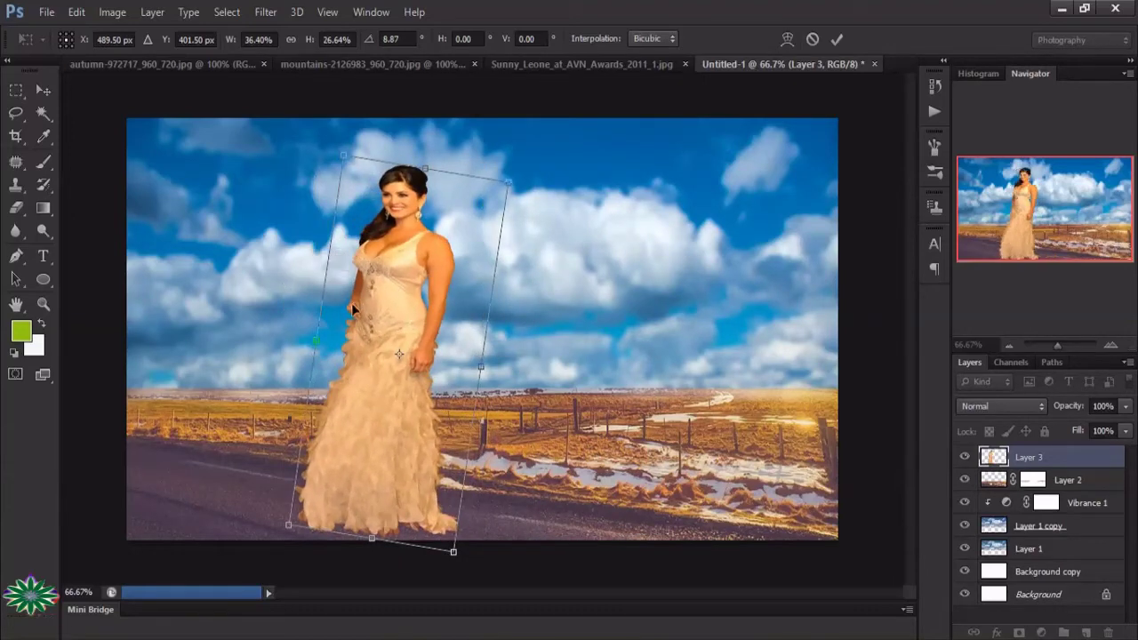
pyautogui.moveTo(383, 305); pyautogui.dragTo(379, 314)
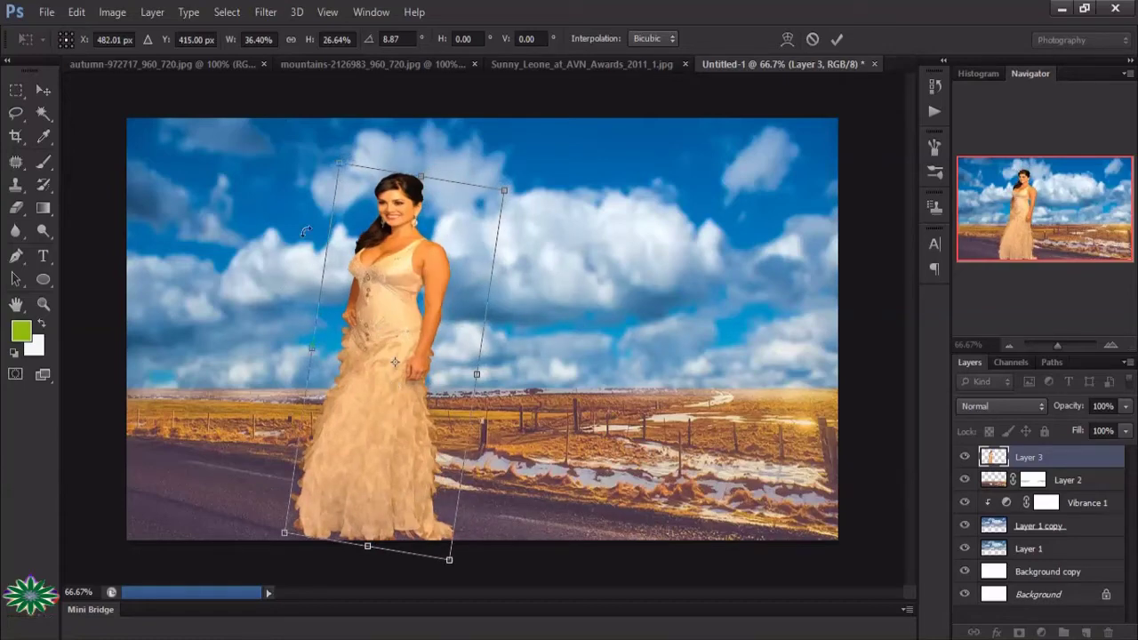
pyautogui.moveTo(305, 231); pyautogui.dragTo(301, 236)
pyautogui.moveTo(403, 313); pyautogui.dragTo(402, 324)
pyautogui.moveTo(313, 189); pyautogui.dragTo(306, 196)
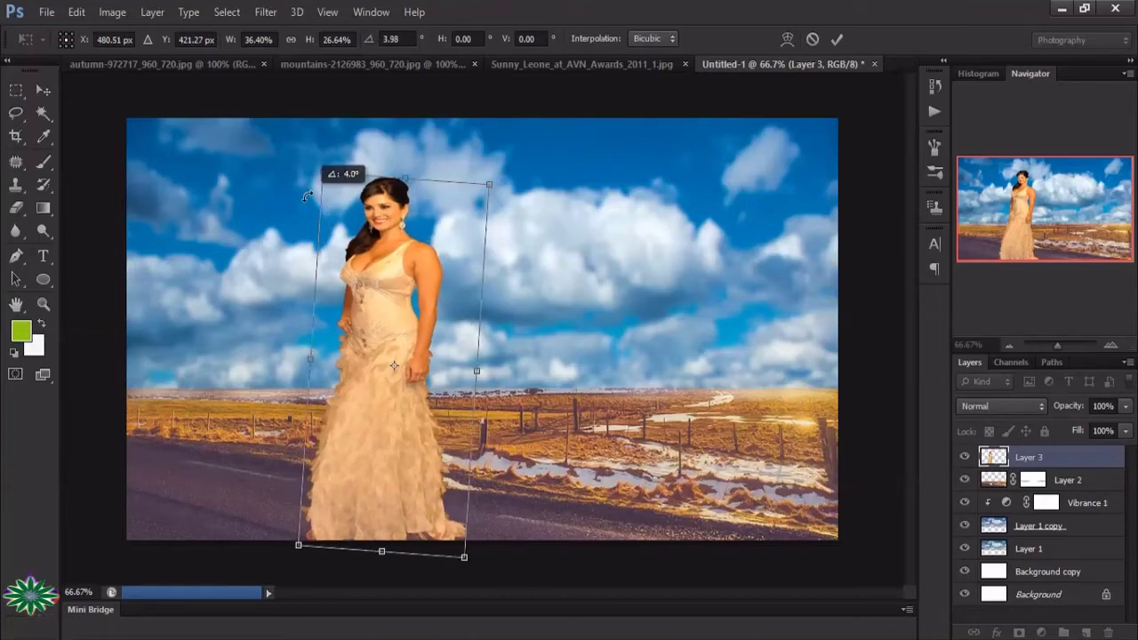
pyautogui.moveTo(405, 313); pyautogui.dragTo(402, 312)
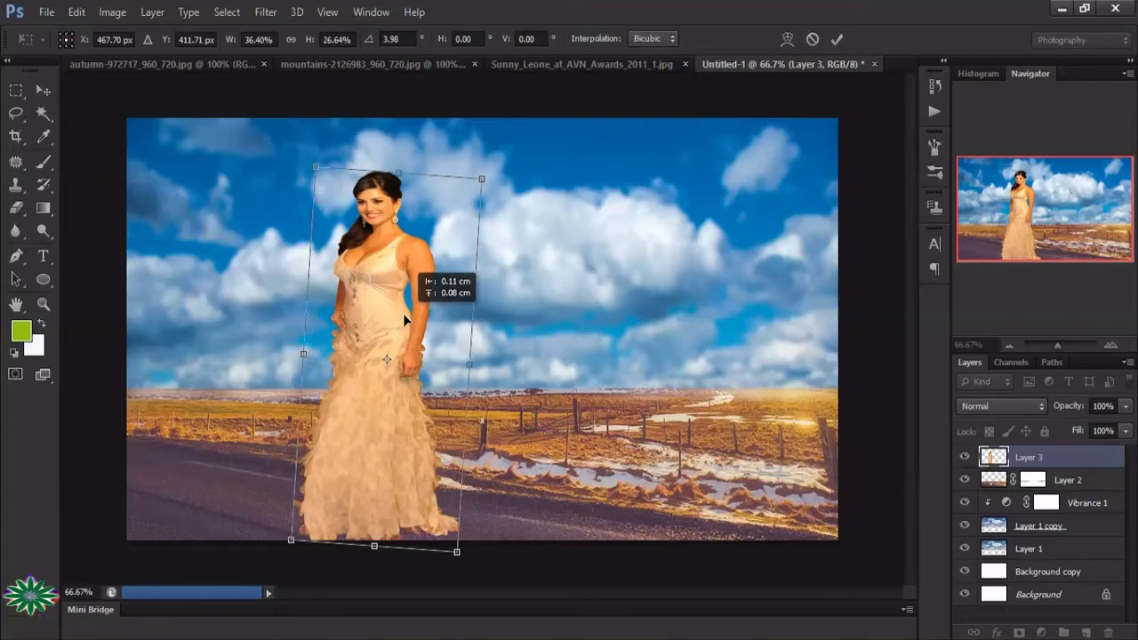
pyautogui.moveTo(278, 302); pyautogui.dragTo(277, 306)
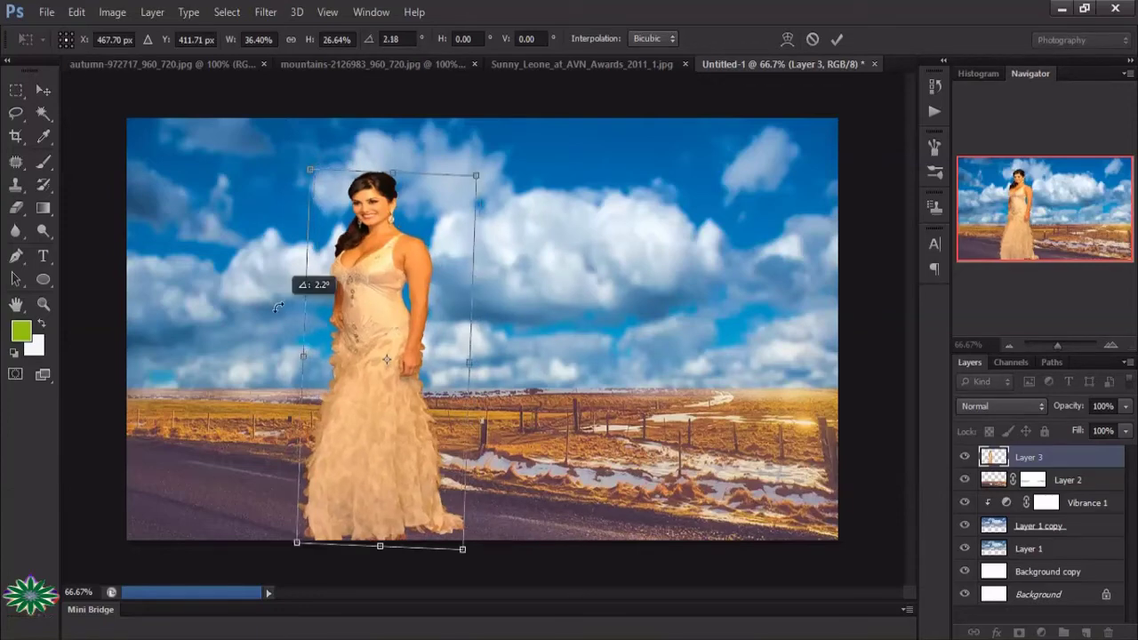
# - Commit the woman's transform, zoom to 400% on her head, and pick the Brush tool
pyautogui.click(837, 41)
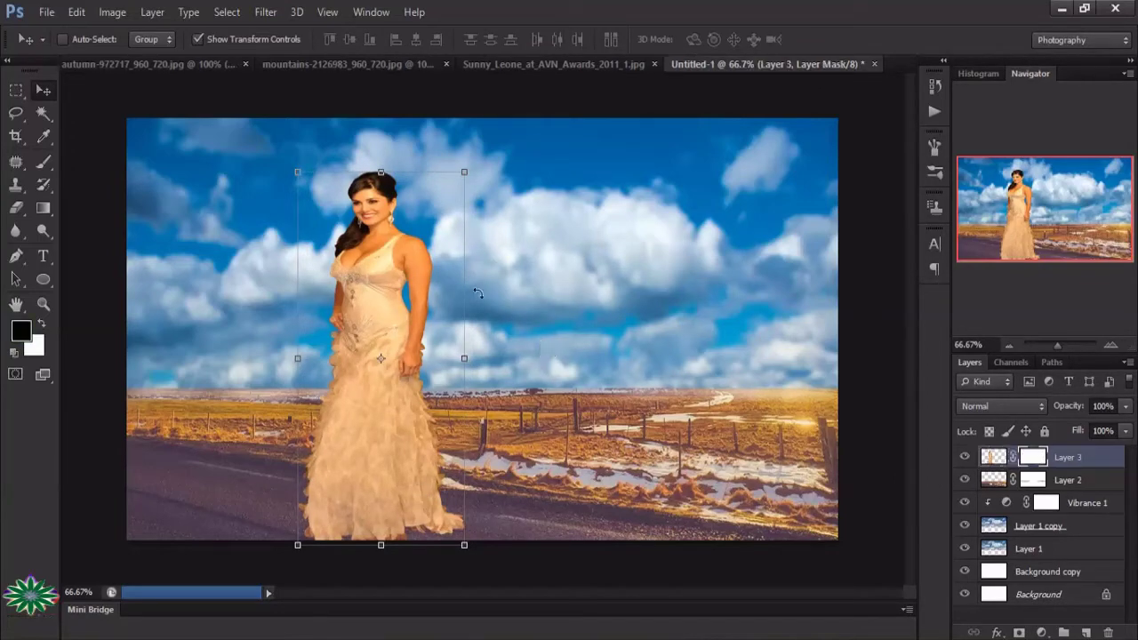
pyautogui.click(42, 162)
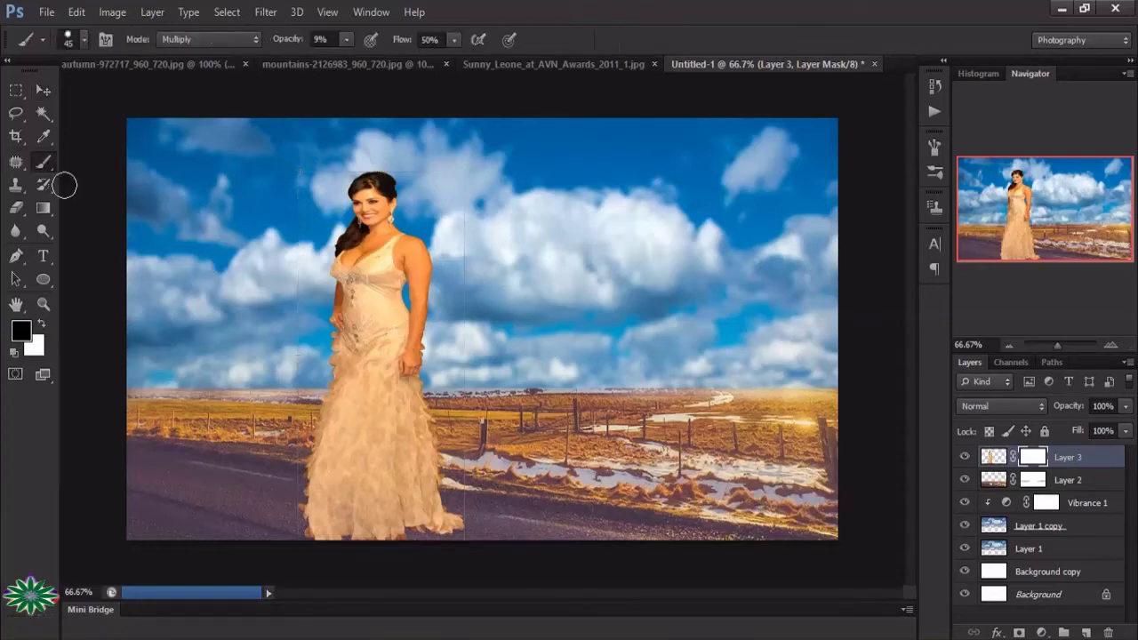
pyautogui.click(45, 304)
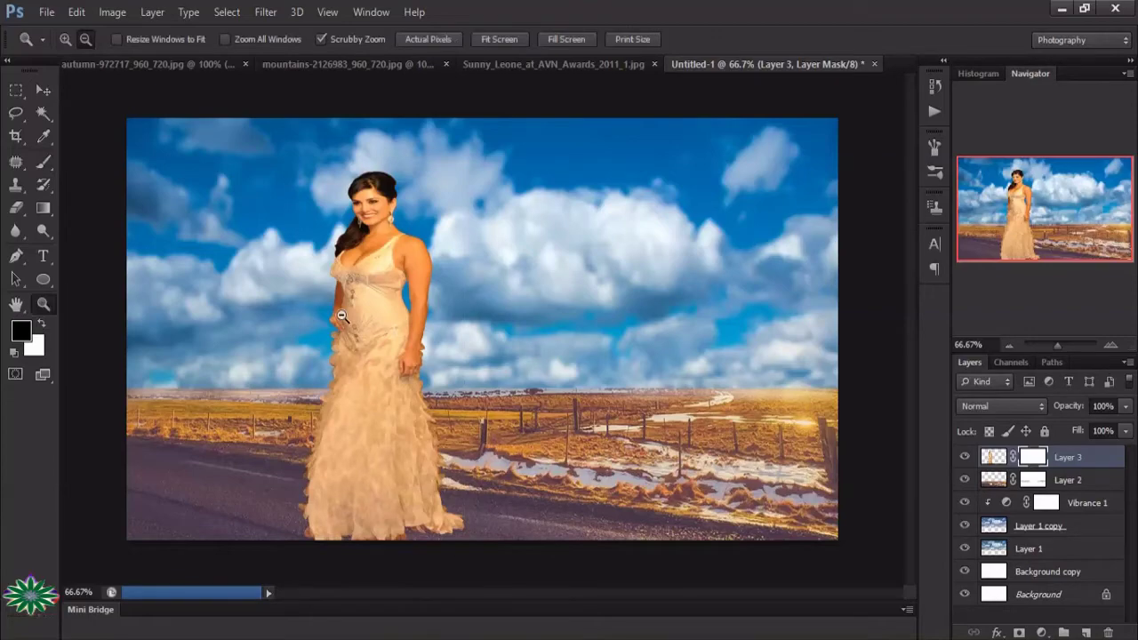
pyautogui.moveTo(373, 333); pyautogui.dragTo(431, 335)
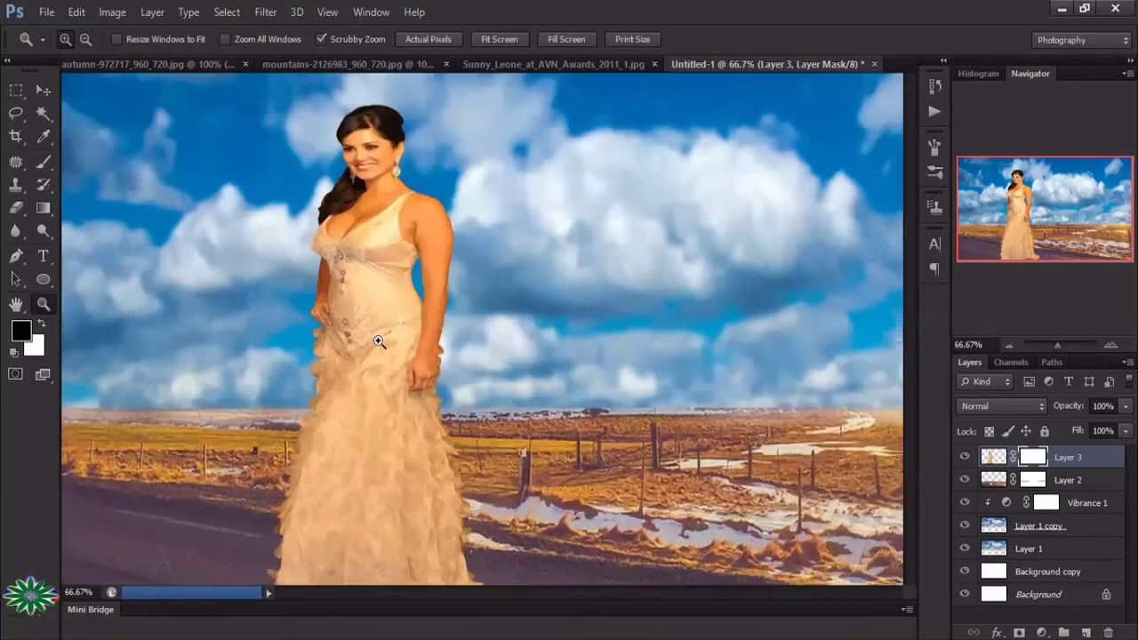
pyautogui.scroll(5, 462, 325)
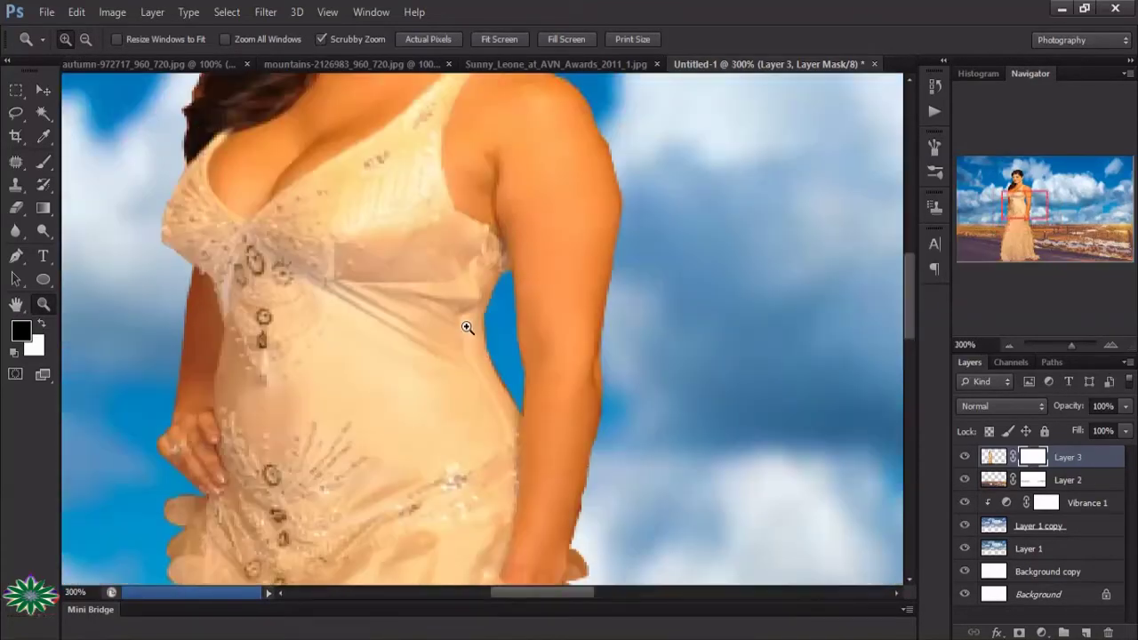
pyautogui.scroll(5, 462, 324)
pyautogui.scroll(2, 463, 312)
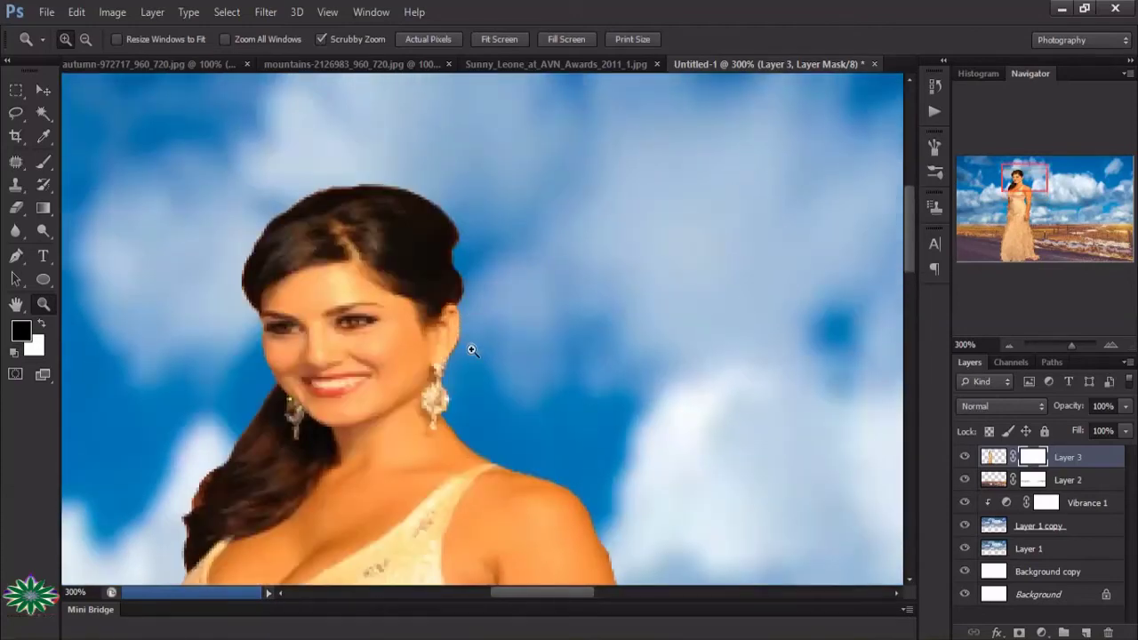
pyautogui.click(471, 349)
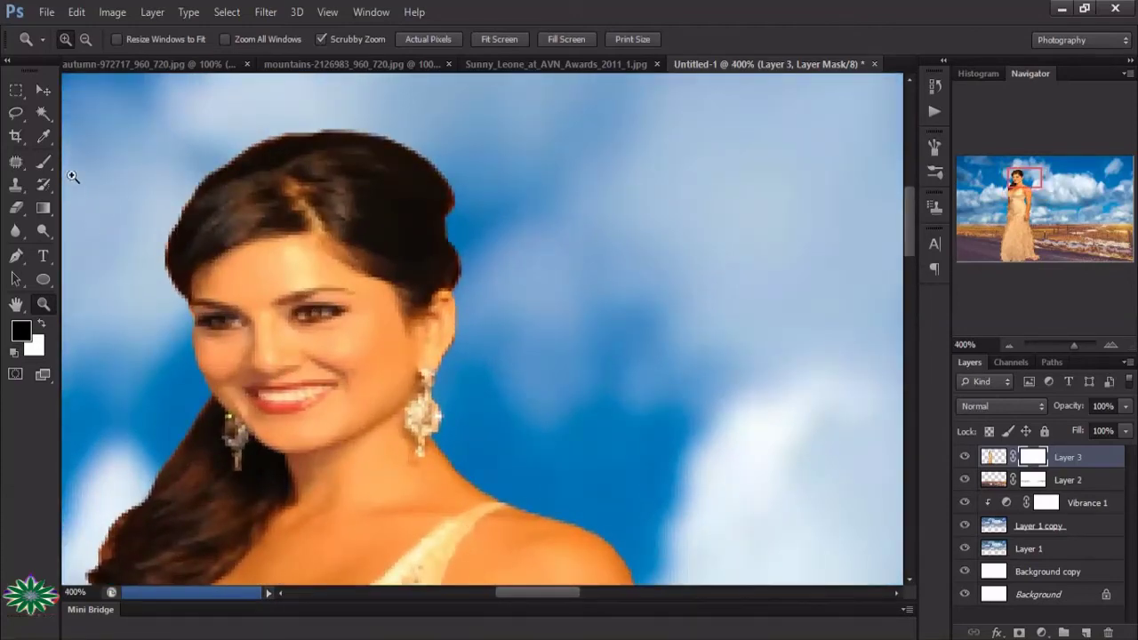
pyautogui.click(44, 161)
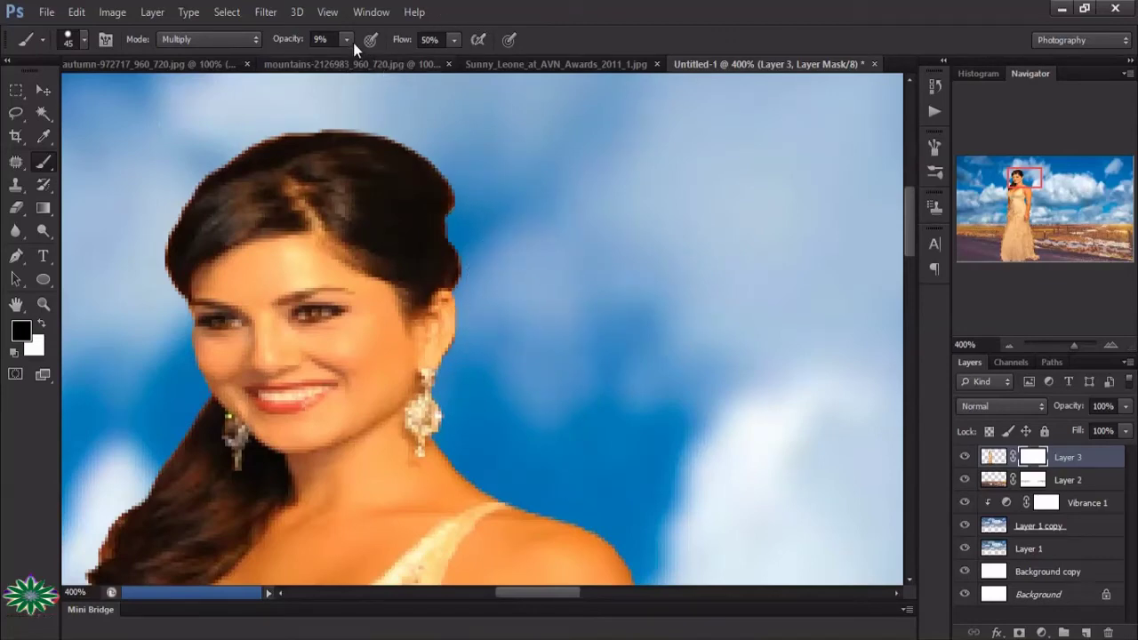
# - Set the mask brush to 4% opacity and work down the woman's figure at 400%
pyautogui.click(346, 40)
pyautogui.moveTo(342, 57); pyautogui.dragTo(338, 57)
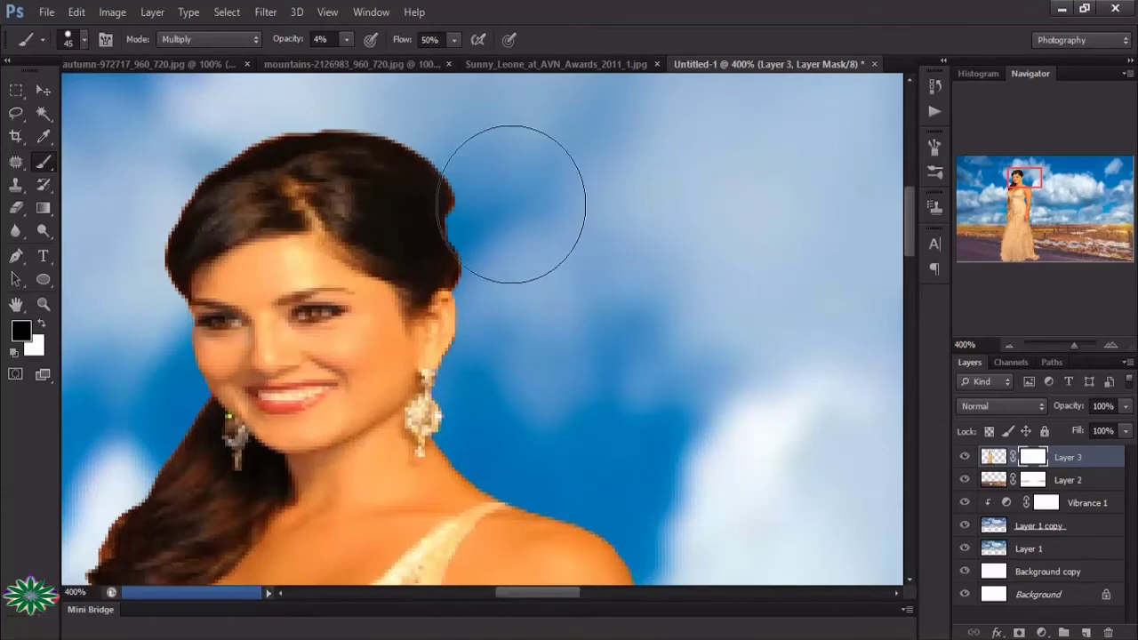
pyautogui.scroll(-3, 885, 304)
pyautogui.scroll(-5, 885, 305)
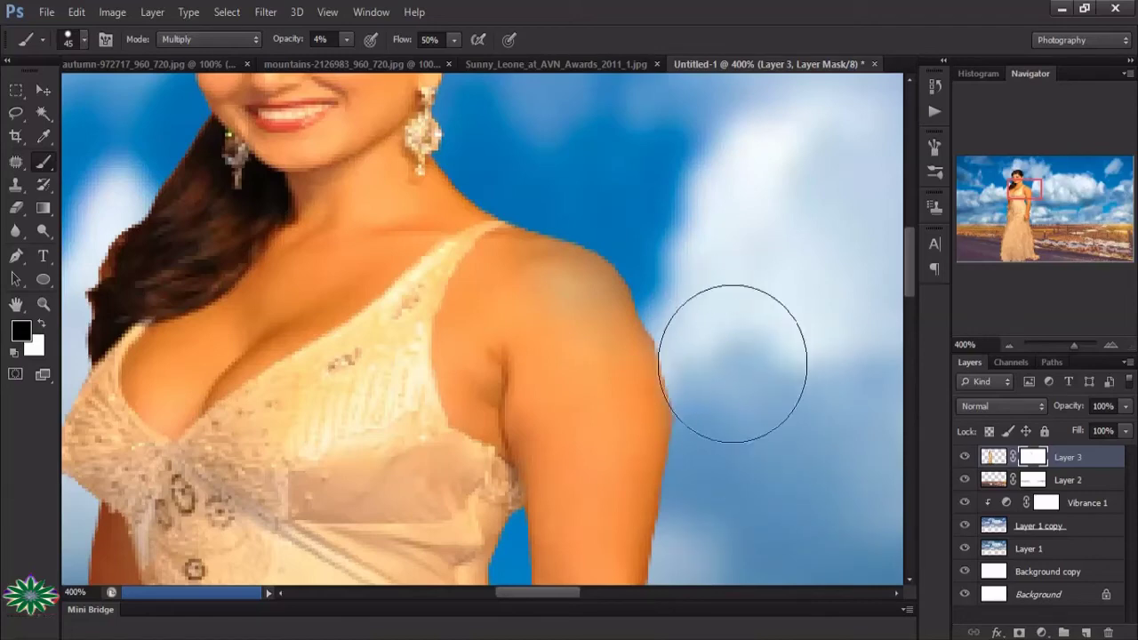
pyautogui.scroll(-3, 769, 360)
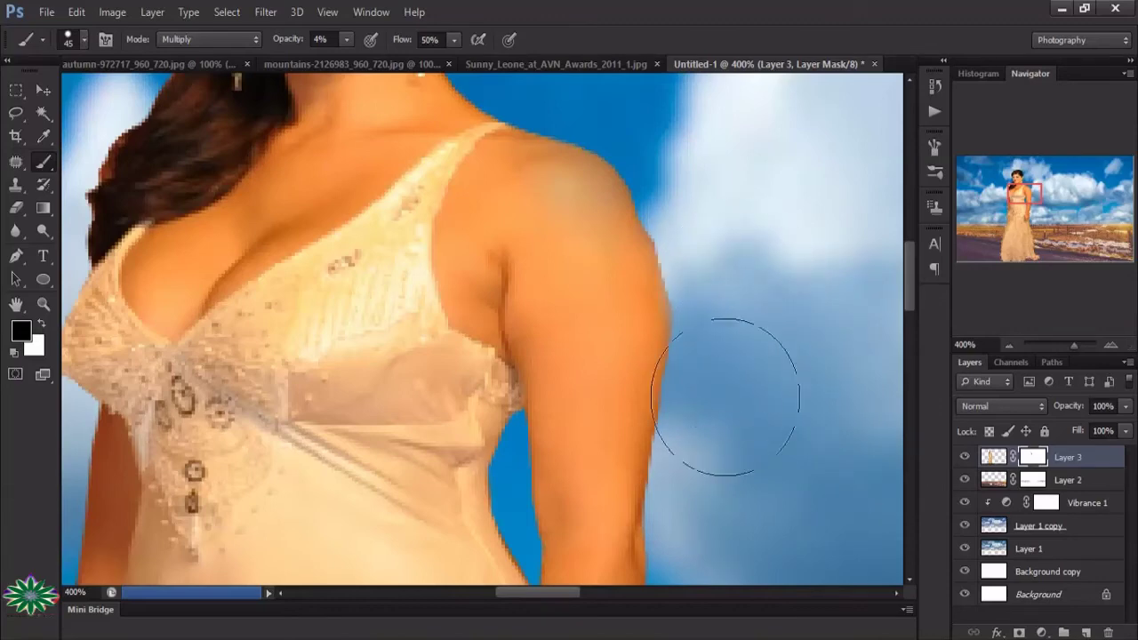
pyautogui.scroll(-3, 718, 346)
pyautogui.scroll(-3, 716, 293)
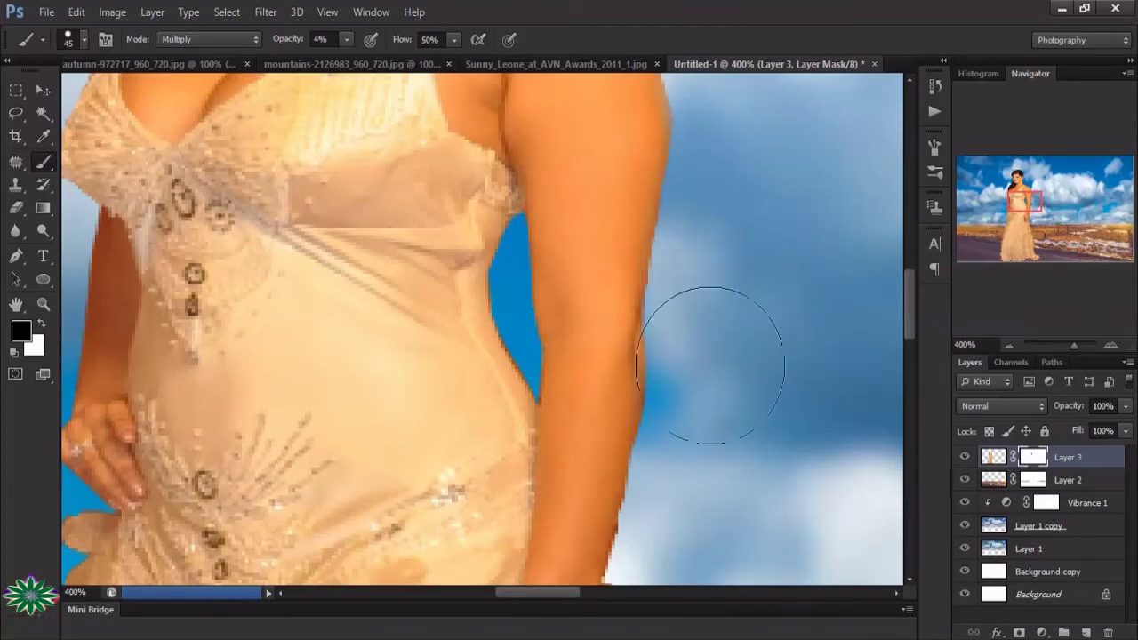
pyautogui.scroll(-2, 742, 356)
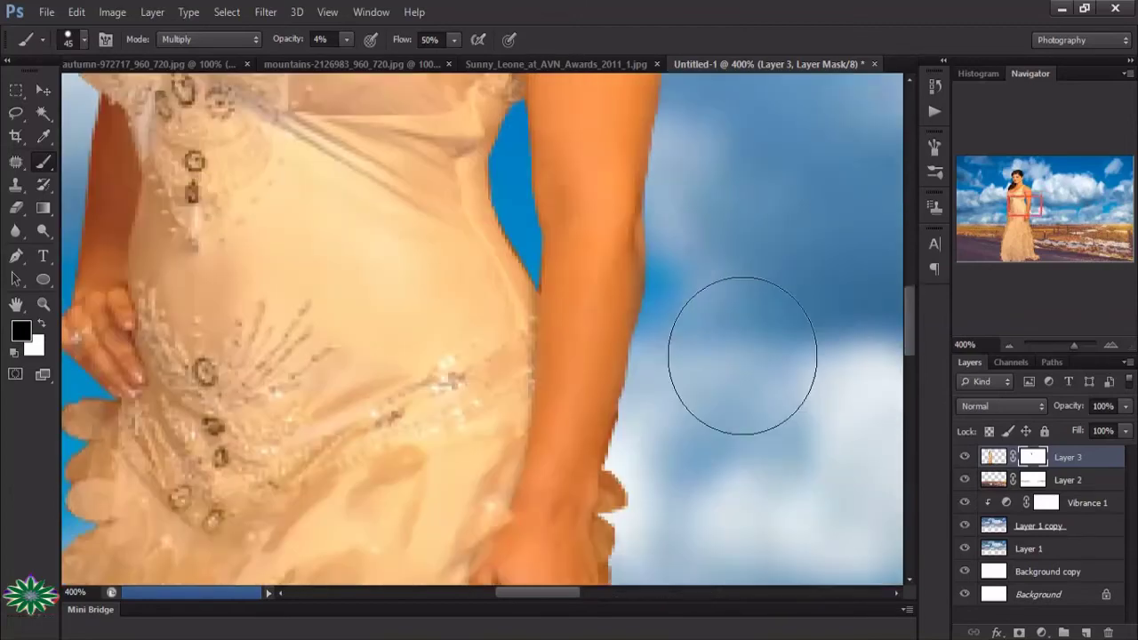
pyautogui.scroll(-1, 711, 338)
pyautogui.scroll(-1, 689, 347)
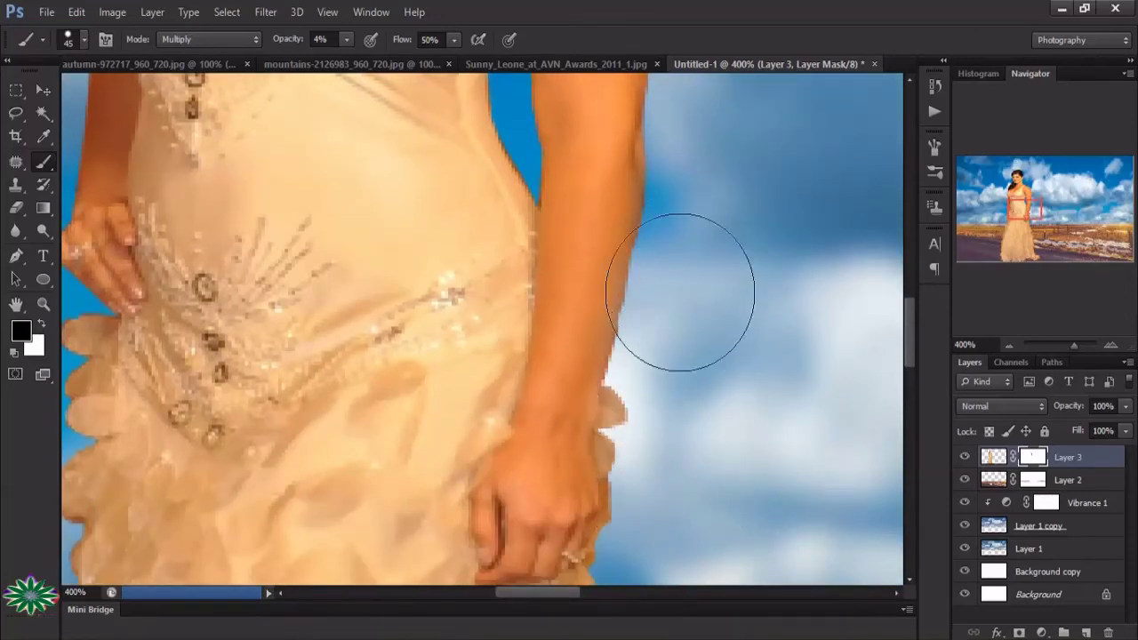
pyautogui.scroll(-3, 716, 361)
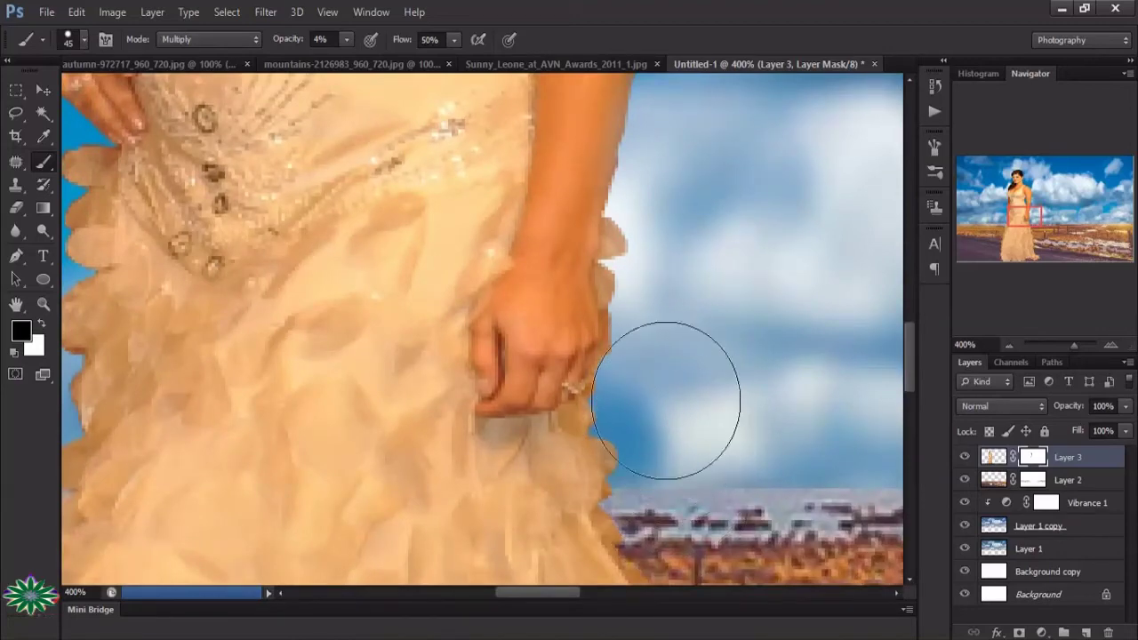
pyautogui.scroll(-2, 711, 373)
pyautogui.scroll(-2, 697, 347)
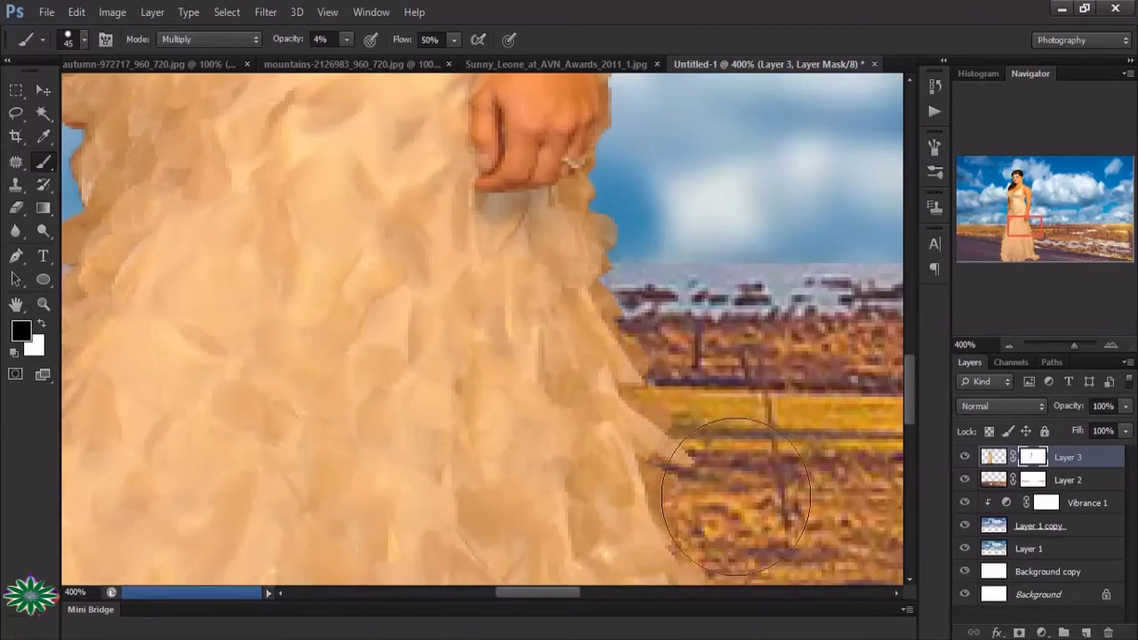
pyautogui.scroll(-3, 689, 445)
pyautogui.scroll(-1, 747, 418)
pyautogui.scroll(-2, 755, 426)
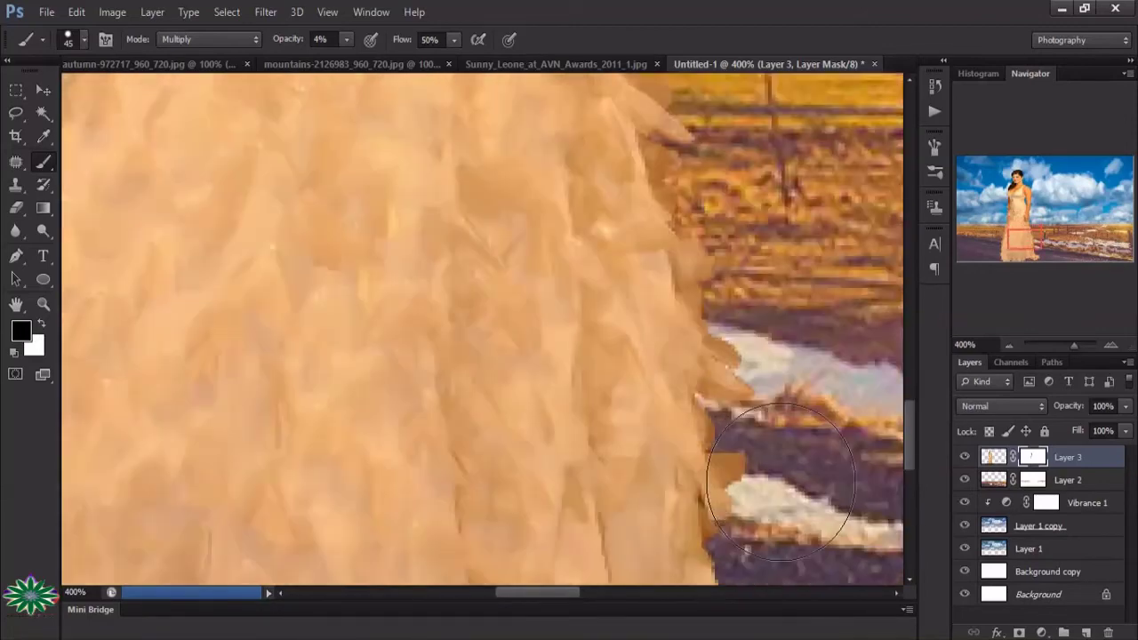
pyautogui.scroll(-2, 787, 457)
pyautogui.scroll(-2, 756, 484)
pyautogui.scroll(-1, 786, 400)
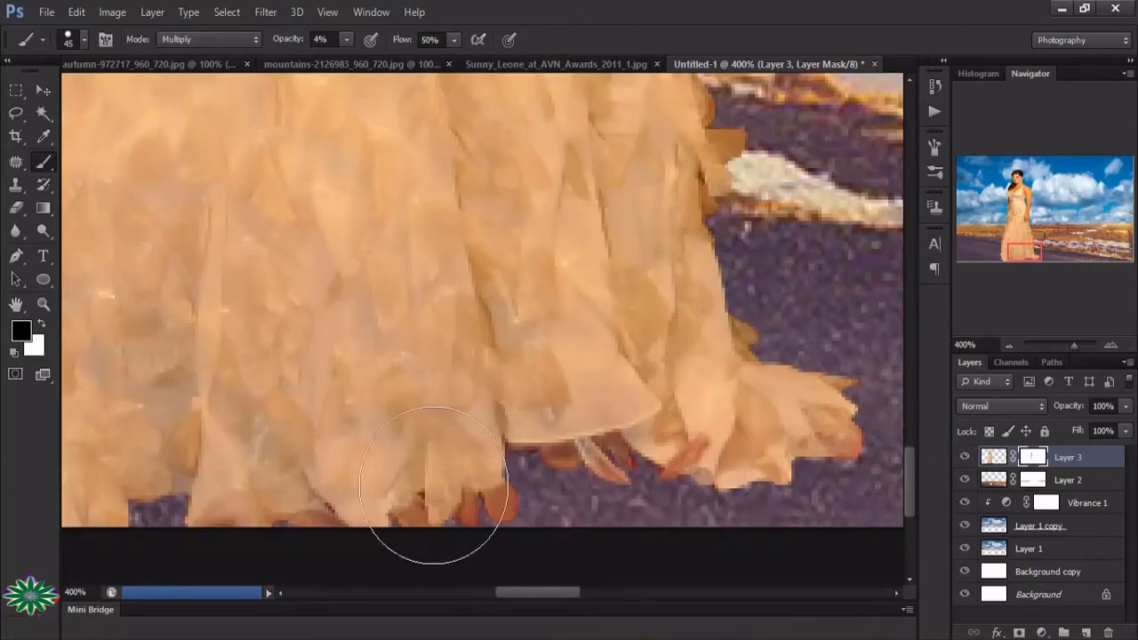
# - Softly blend the woman's lower edges on Layer 3's mask while panning back up
pyautogui.moveTo(526, 589)
pyautogui.mouseDown()
pyautogui.moveTo(508, 589)
pyautogui.moveTo(471, 545)
pyautogui.mouseUp()
pyautogui.scroll(1, 495, 343)
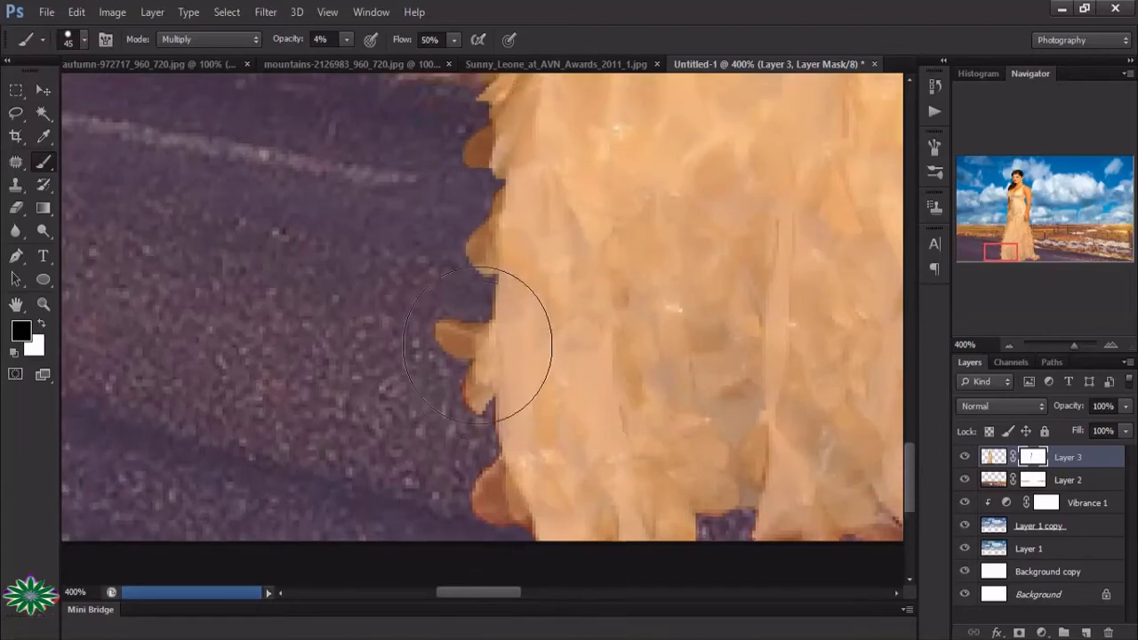
pyautogui.scroll(1, 498, 284)
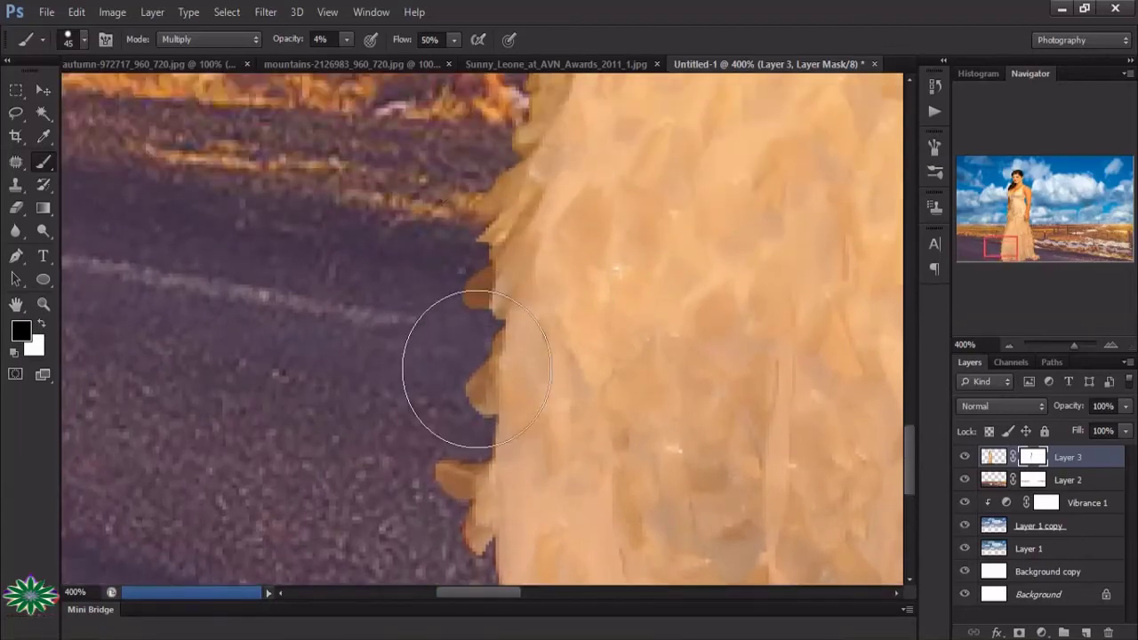
pyautogui.scroll(2, 498, 302)
pyautogui.scroll(2, 498, 373)
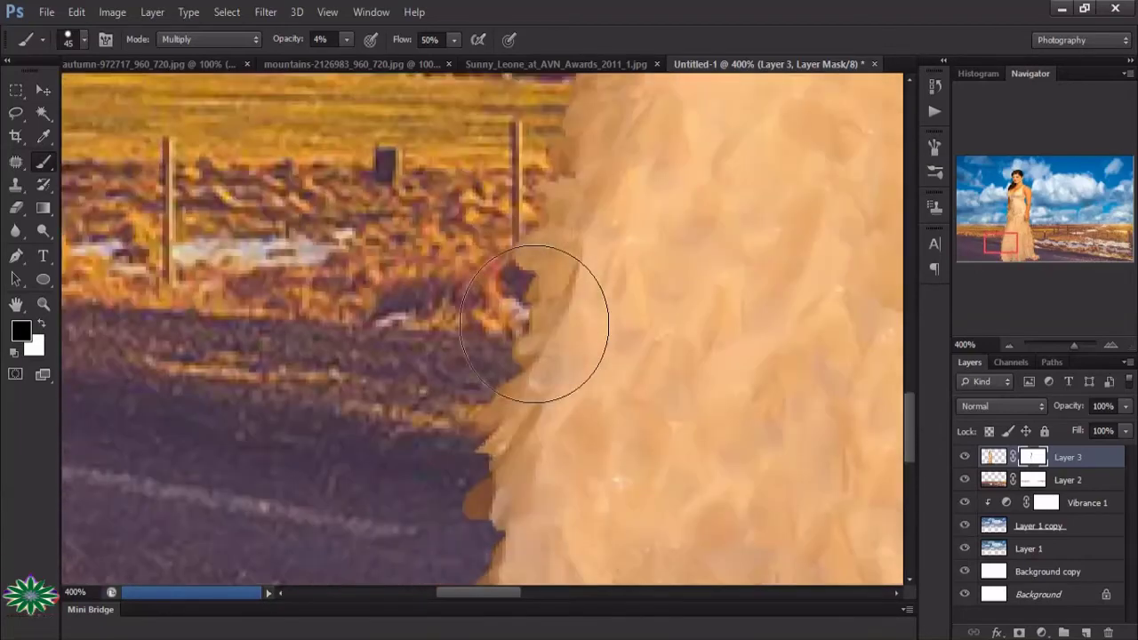
pyautogui.scroll(2, 551, 293)
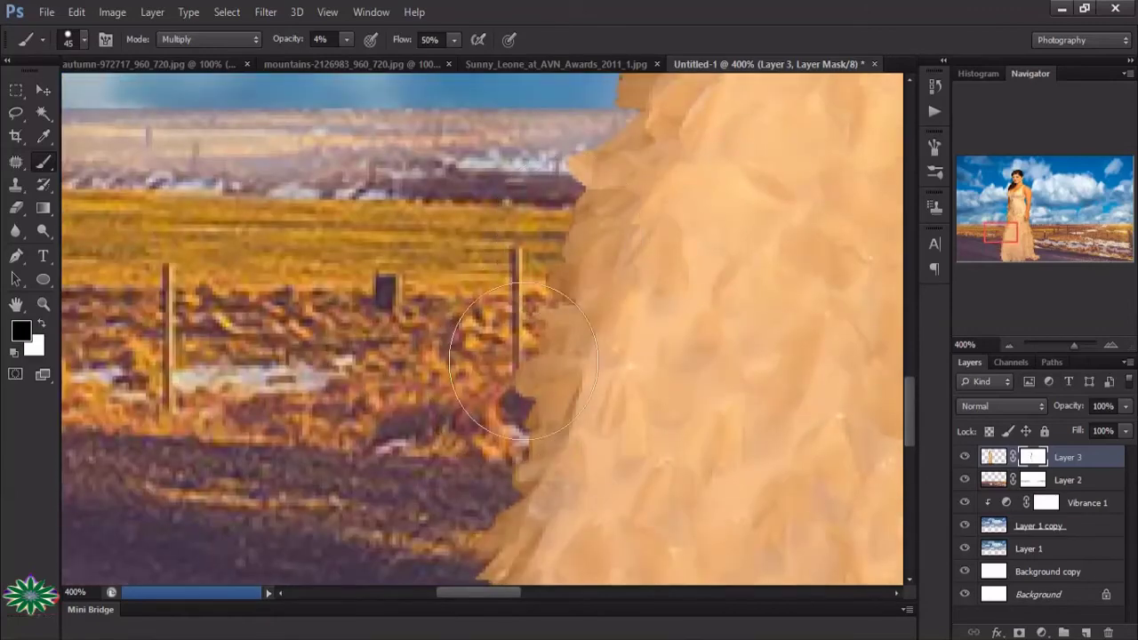
pyautogui.scroll(2, 609, 293)
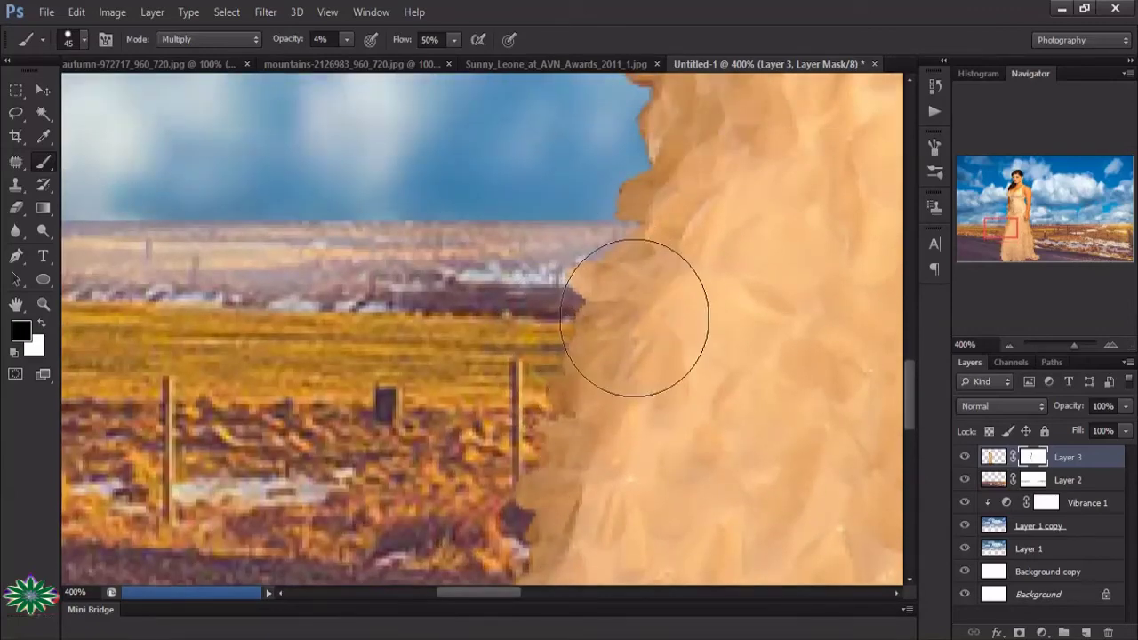
pyautogui.scroll(1, 626, 298)
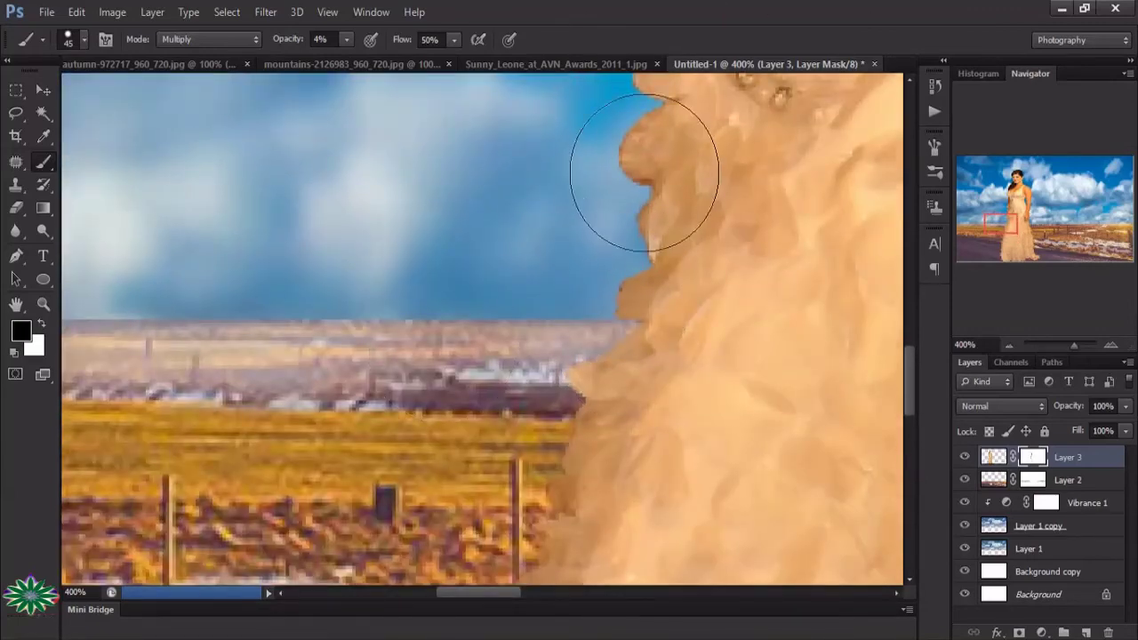
pyautogui.scroll(1, 653, 338)
pyautogui.scroll(1, 656, 322)
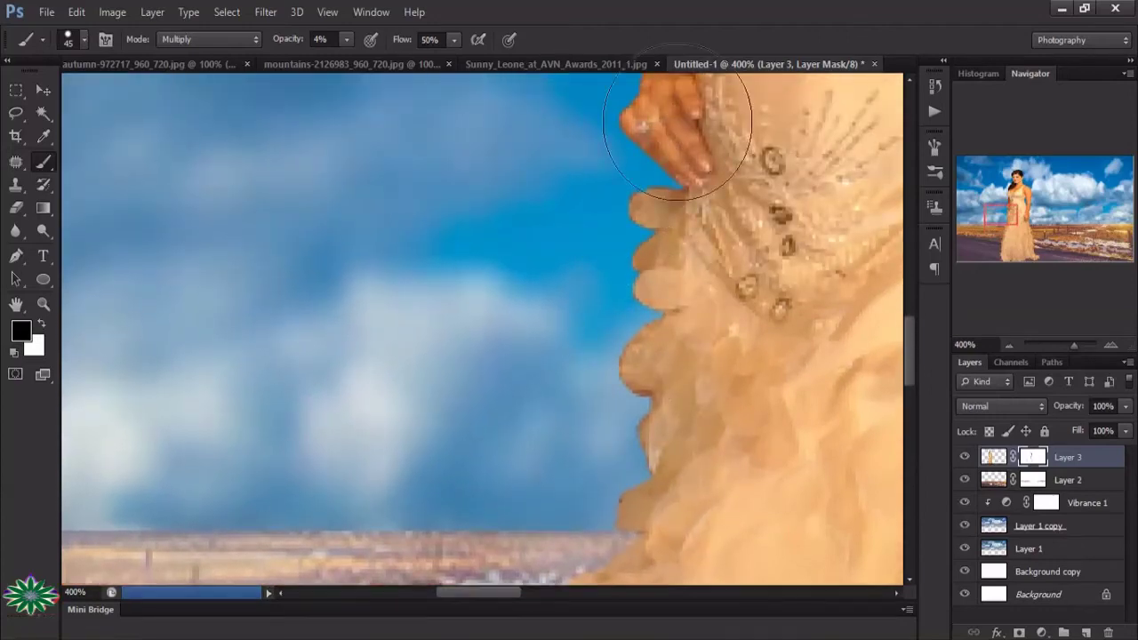
# - Paint soft mask strokes blending her hair and shoulder edges into the sky
pyautogui.moveTo(470, 592); pyautogui.dragTo(508, 592)
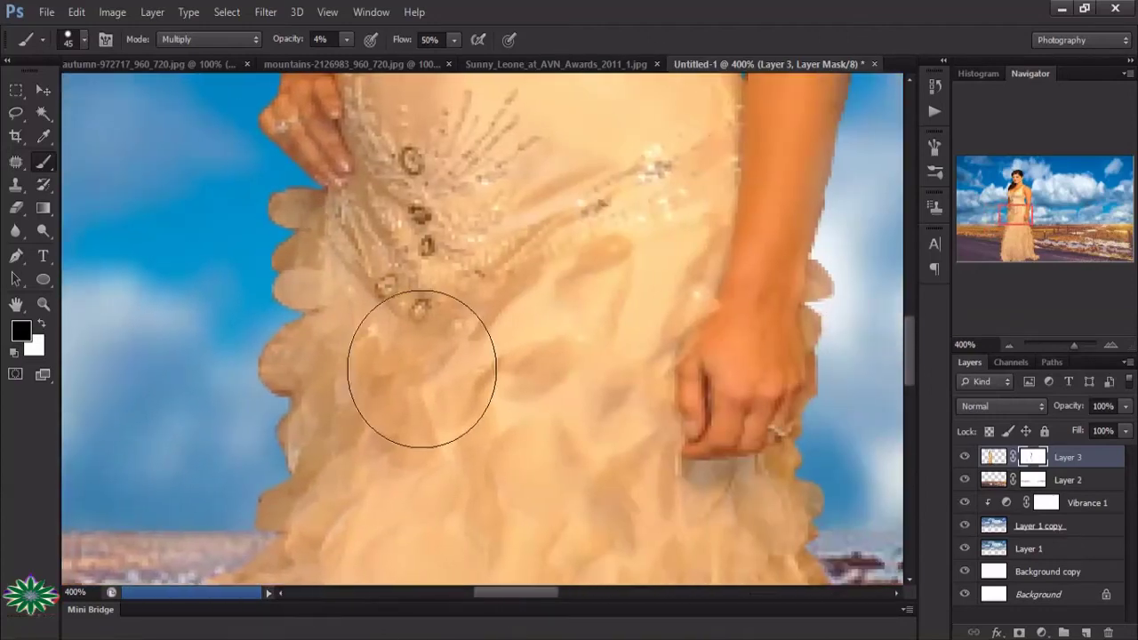
pyautogui.scroll(2, 419, 399)
pyautogui.scroll(1, 414, 391)
pyautogui.scroll(1, 414, 391)
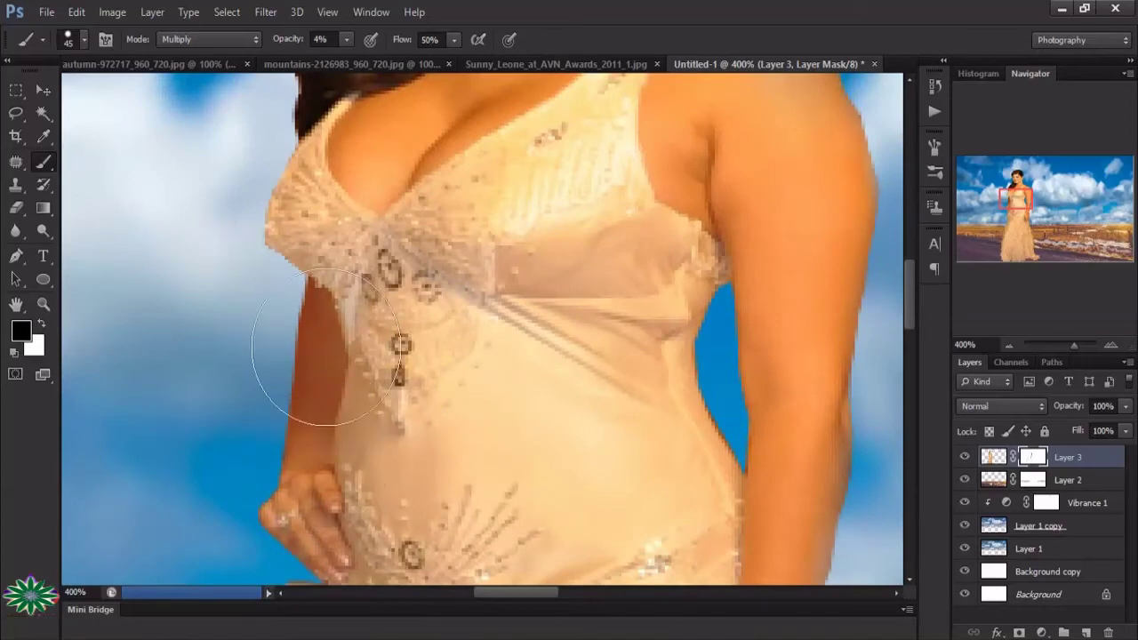
pyautogui.scroll(1, 439, 394)
pyautogui.scroll(1, 437, 394)
pyautogui.scroll(1, 406, 330)
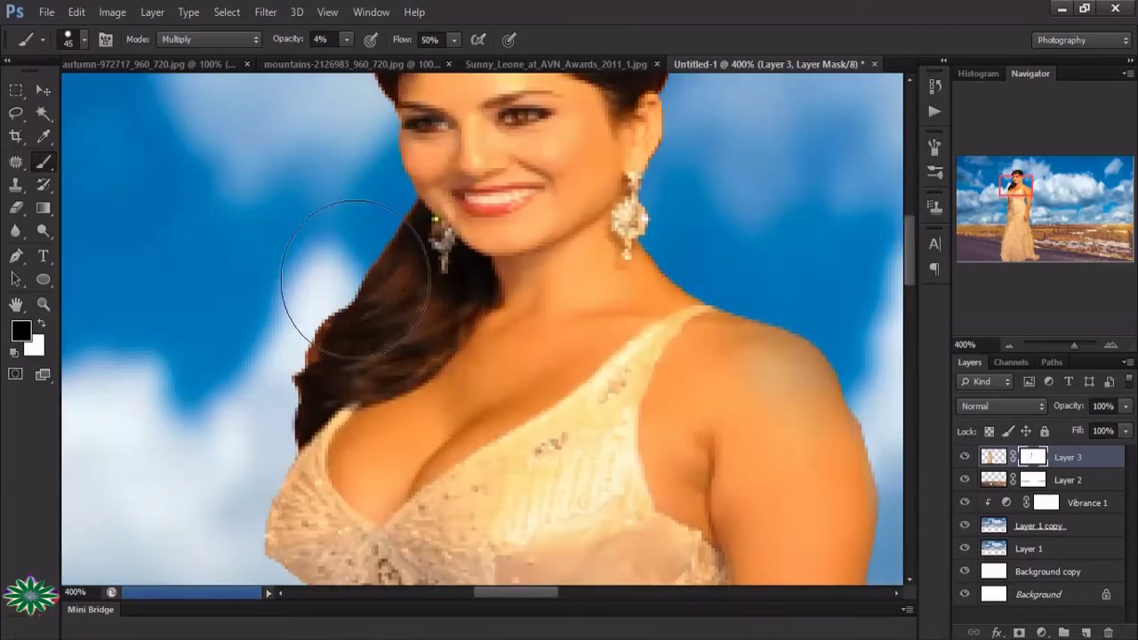
pyautogui.scroll(1, 382, 307)
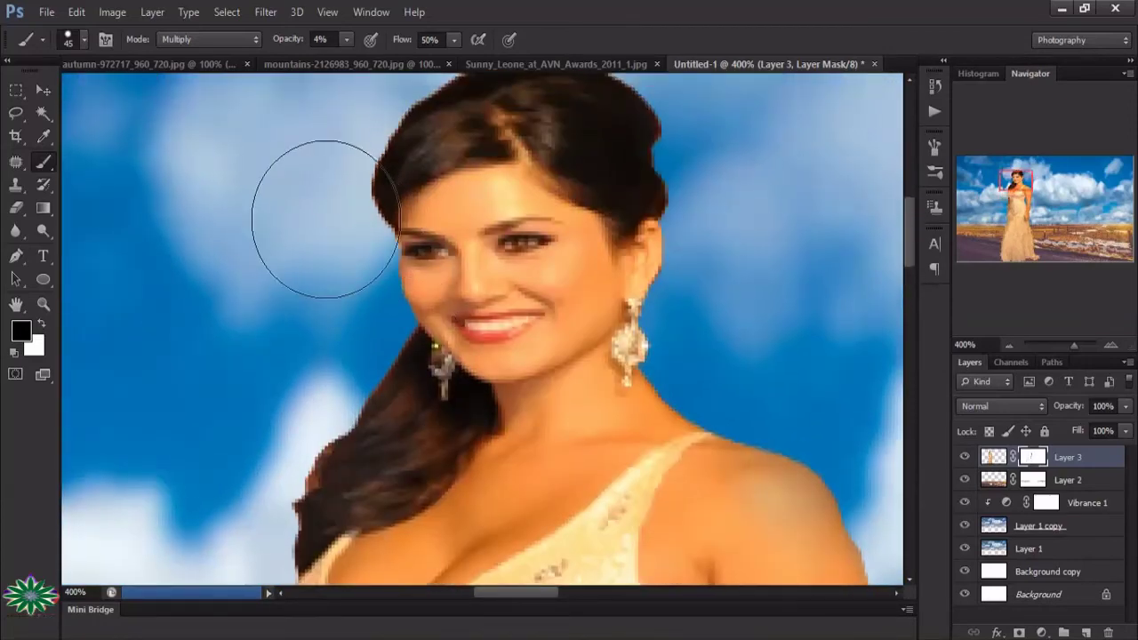
pyautogui.scroll(1, 383, 248)
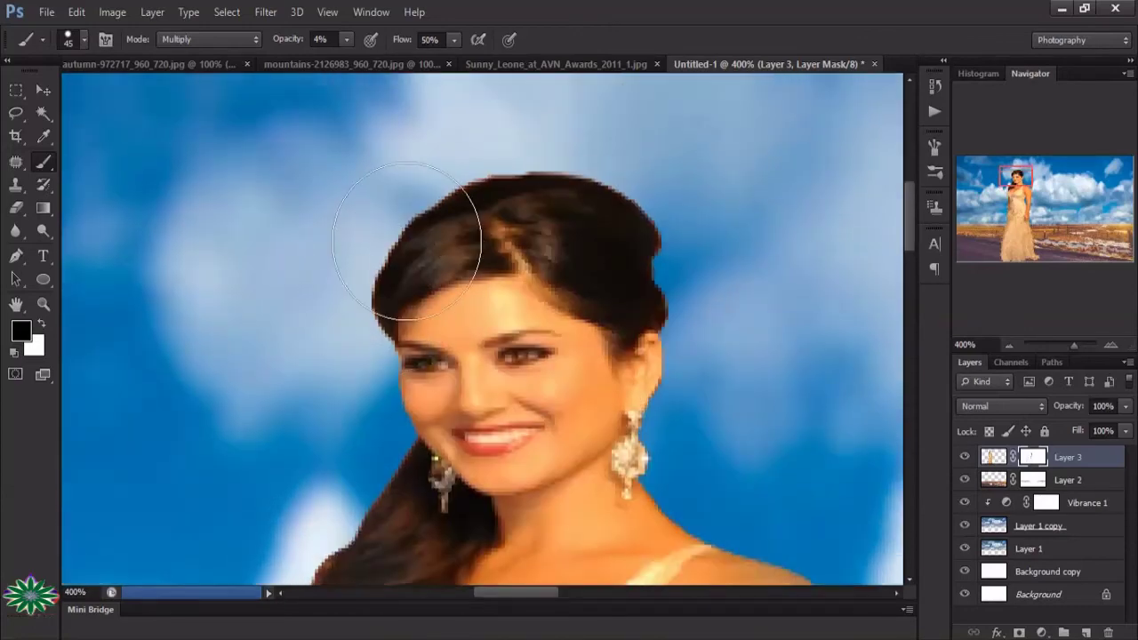
pyautogui.scroll(1, 435, 248)
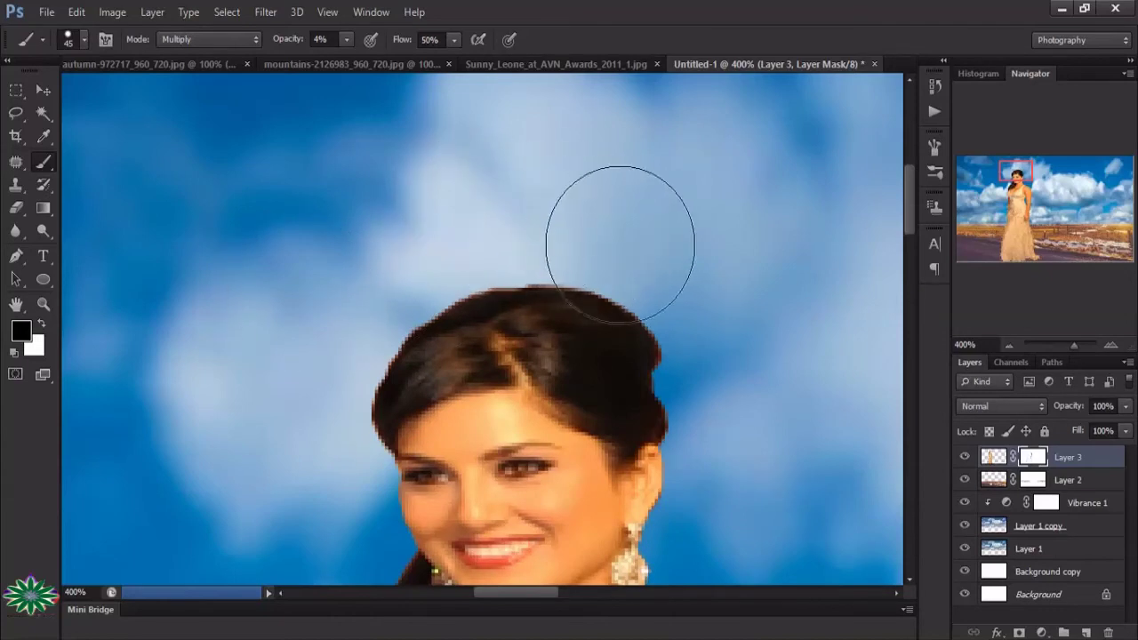
pyautogui.scroll(-2, 704, 400)
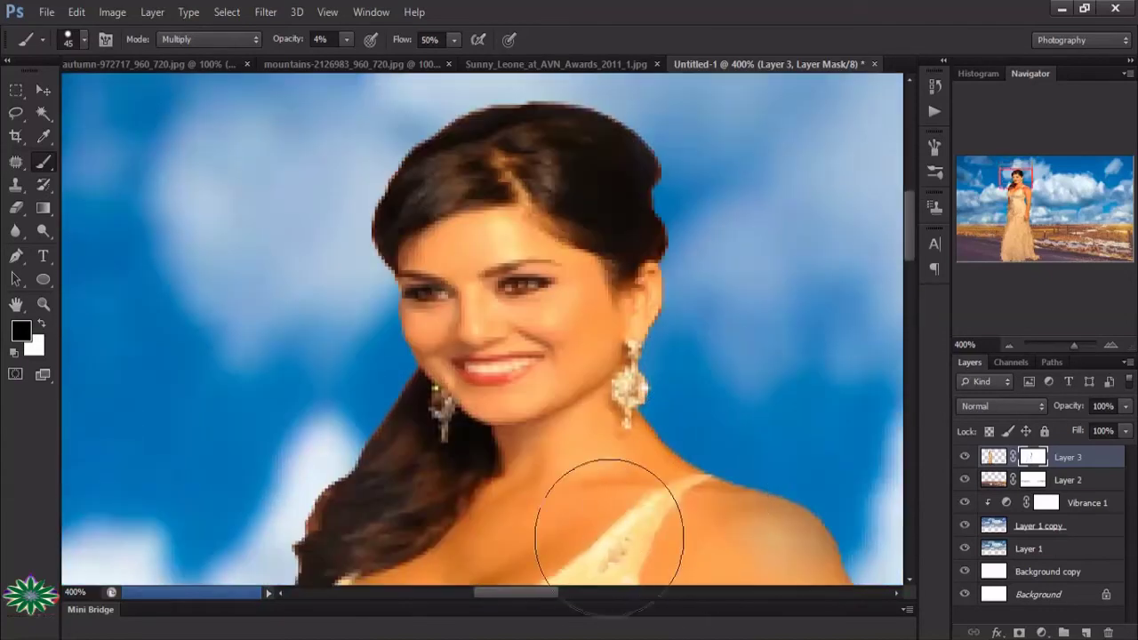
pyautogui.moveTo(527, 594); pyautogui.dragTo(549, 594)
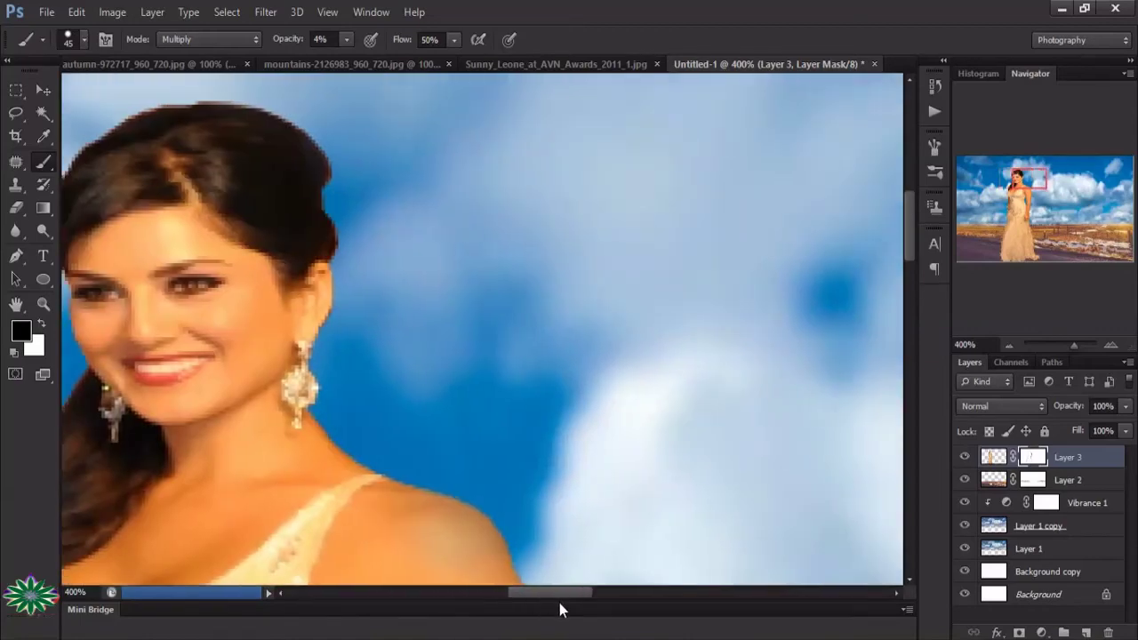
pyautogui.scroll(-2, 541, 419)
pyautogui.scroll(-2, 619, 392)
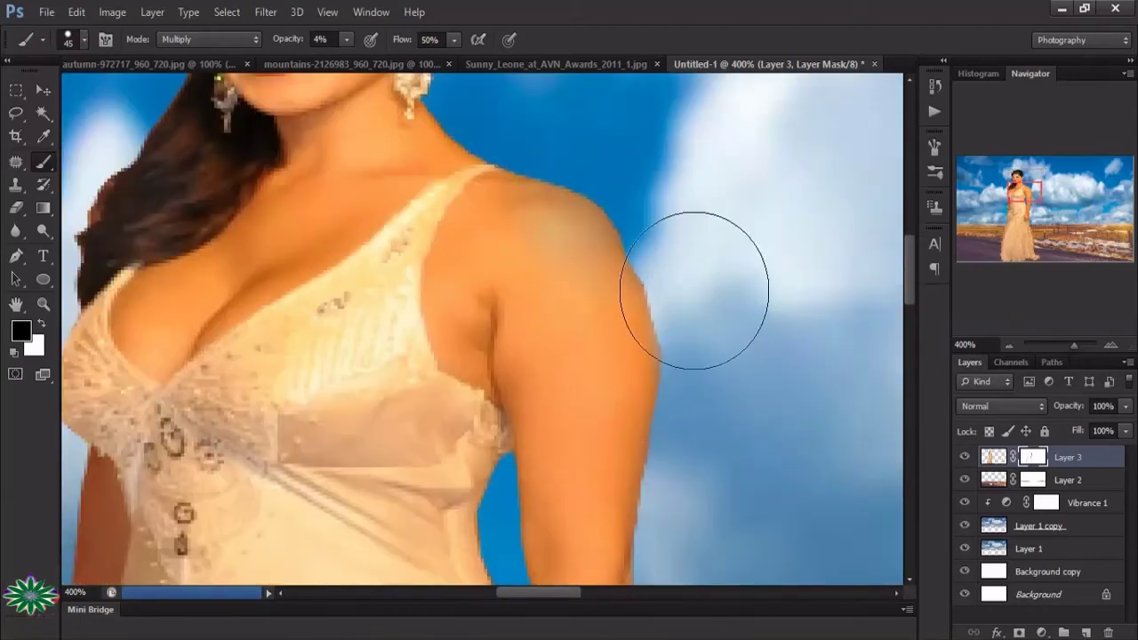
# - Set the mask brush to 52% opacity and 21 px size
pyautogui.click(345, 39)
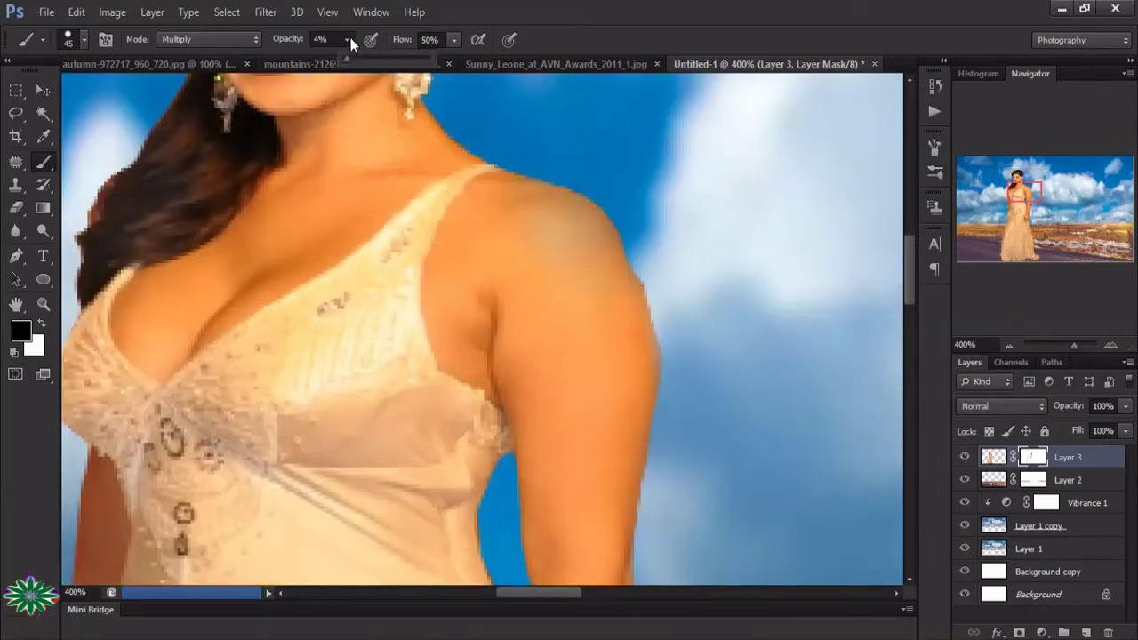
pyautogui.click(387, 59)
pyautogui.moveTo(388, 59); pyautogui.dragTo(390, 58)
pyautogui.click(84, 39)
pyautogui.moveTo(59, 98); pyautogui.dragTo(41, 96)
pyautogui.press('Return')
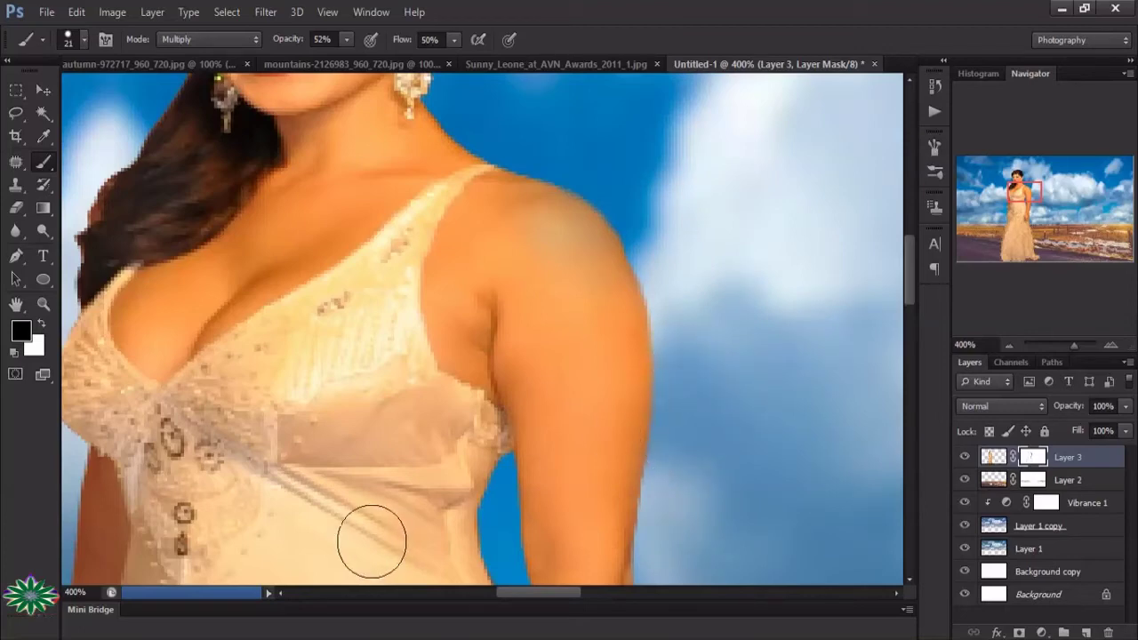
# - Refine Layer 3's mask edges around the woman's torso, waist and arms
pyautogui.moveTo(521, 590); pyautogui.dragTo(477, 612)
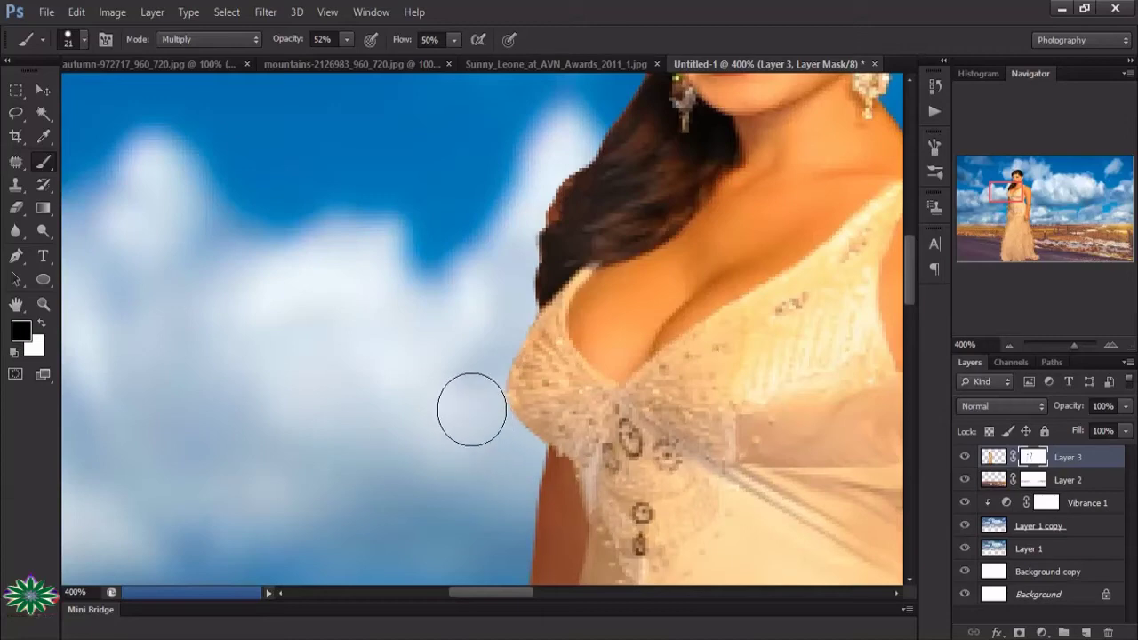
pyautogui.scroll(-2, 666, 459)
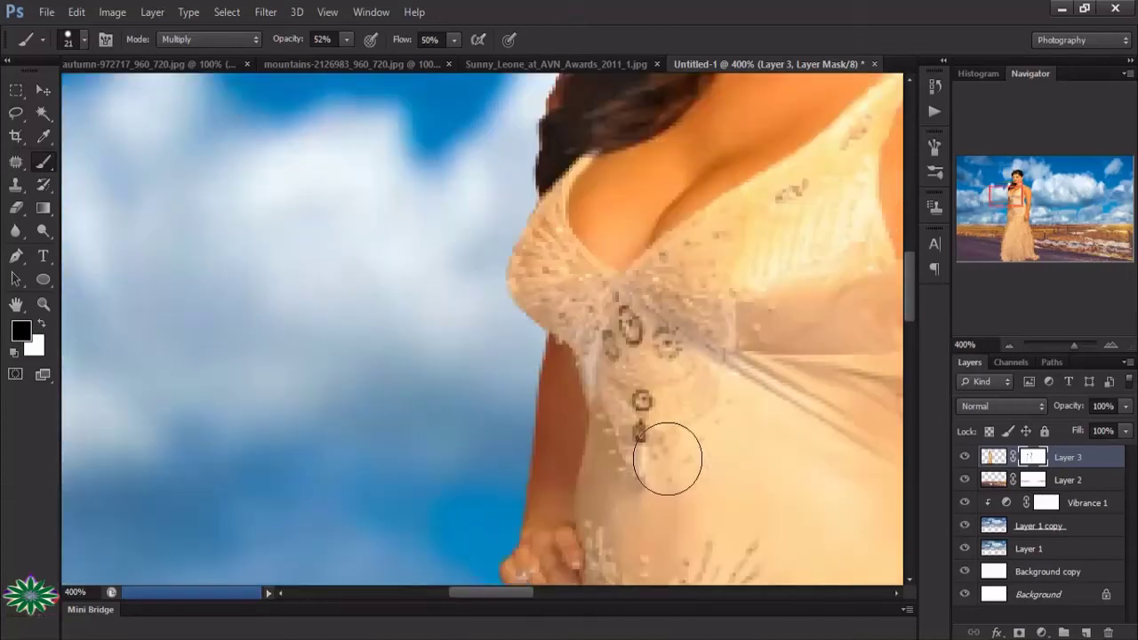
pyautogui.scroll(-2, 667, 459)
pyautogui.scroll(-4, 533, 464)
pyautogui.scroll(-2, 534, 457)
pyautogui.scroll(2, 534, 457)
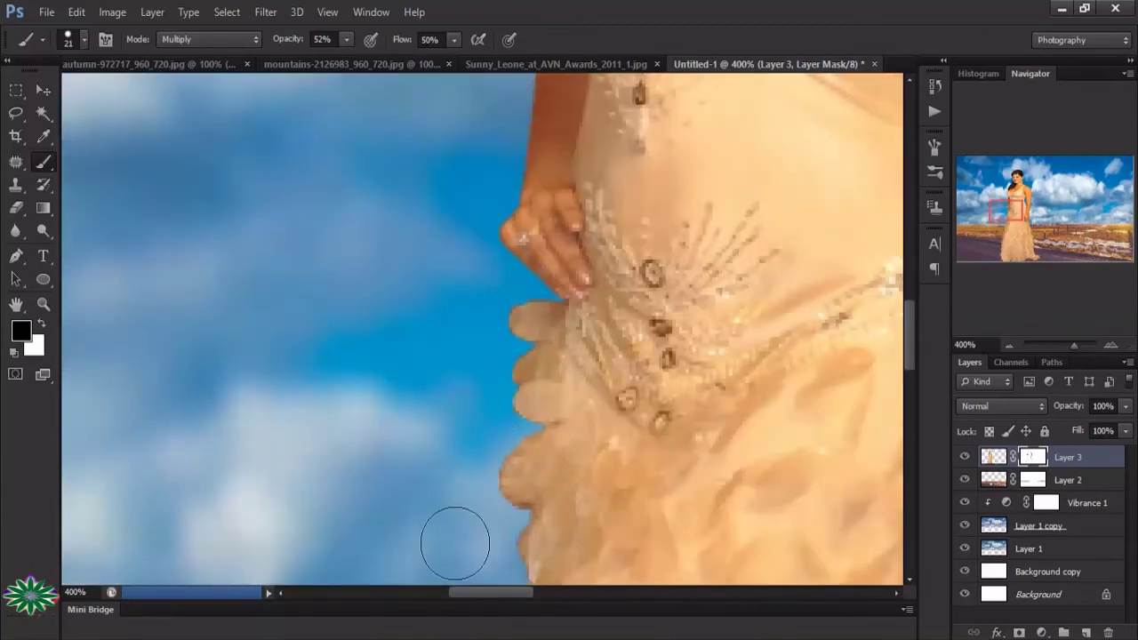
pyautogui.hscroll(5, 627, 432)
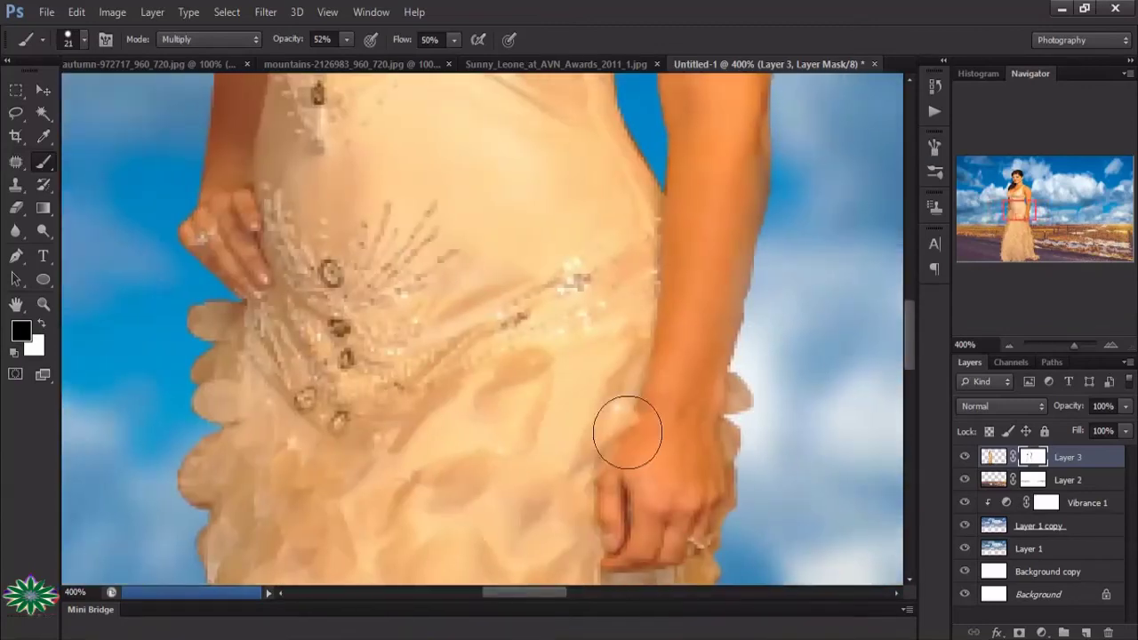
pyautogui.scroll(2, 628, 432)
pyautogui.scroll(4, 681, 363)
pyautogui.scroll(6, 686, 380)
pyautogui.scroll(1, 672, 389)
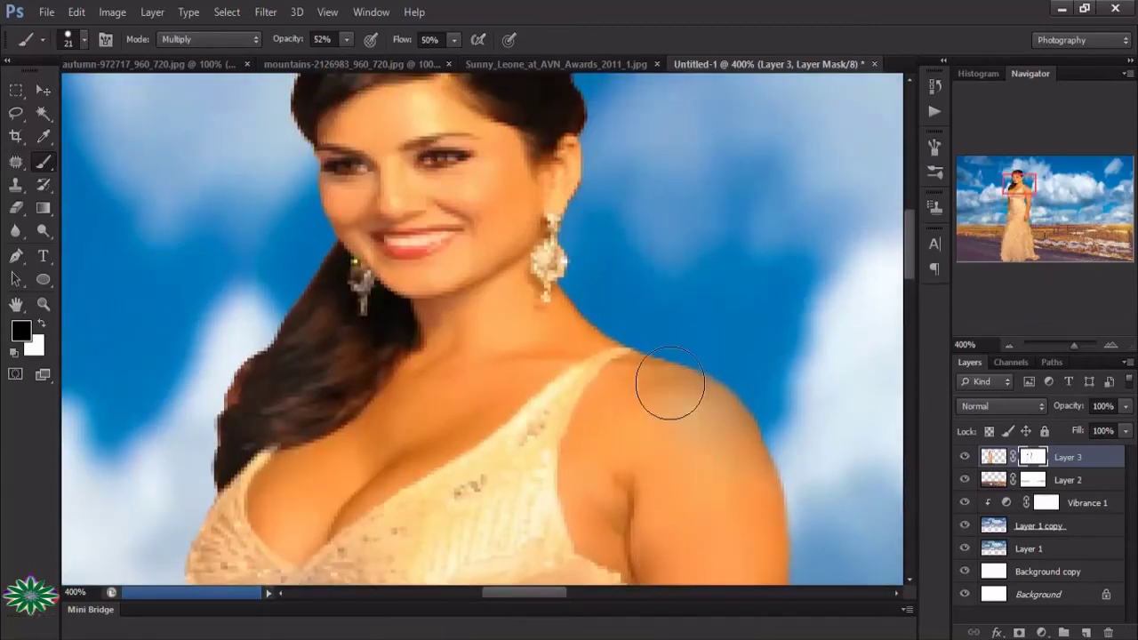
pyautogui.scroll(2, 670, 383)
pyautogui.click(43, 303)
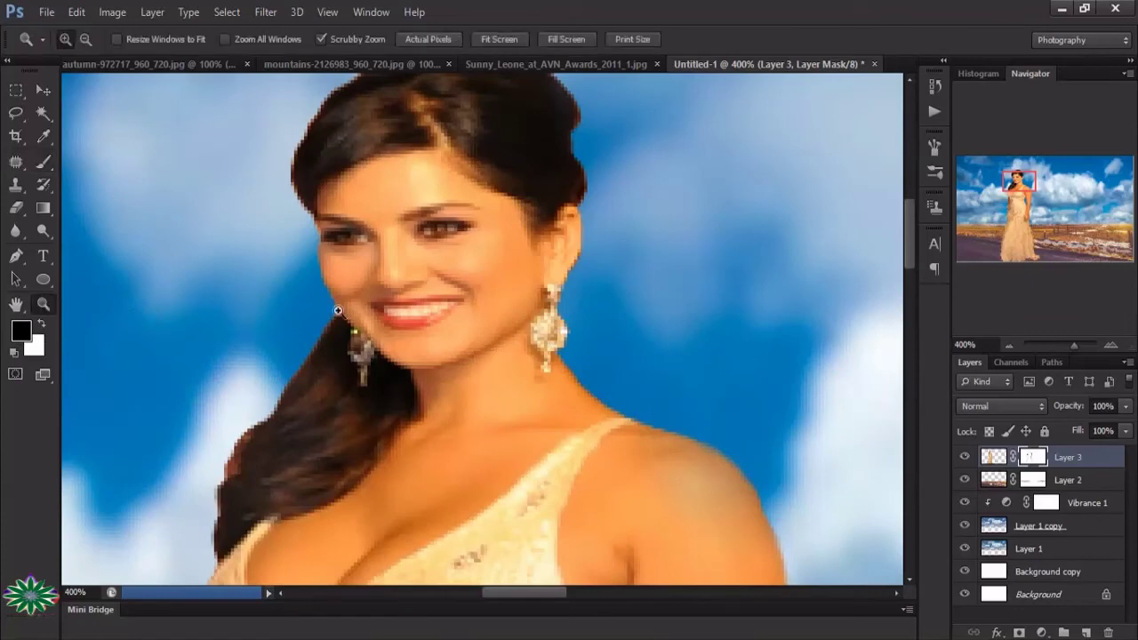
# - Zoom out from 400% to view the whole scene, then show Layer 3's transform box
pyautogui.click(85, 39)
pyautogui.click(437, 255)
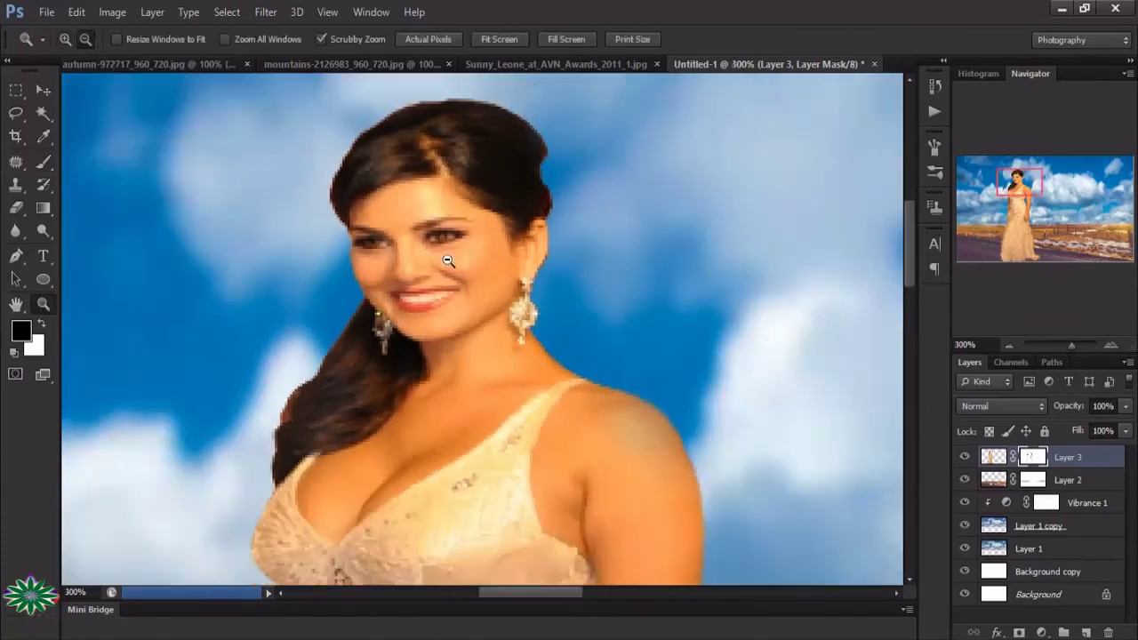
pyautogui.click(436, 261)
pyautogui.click(507, 267)
pyautogui.click(507, 266)
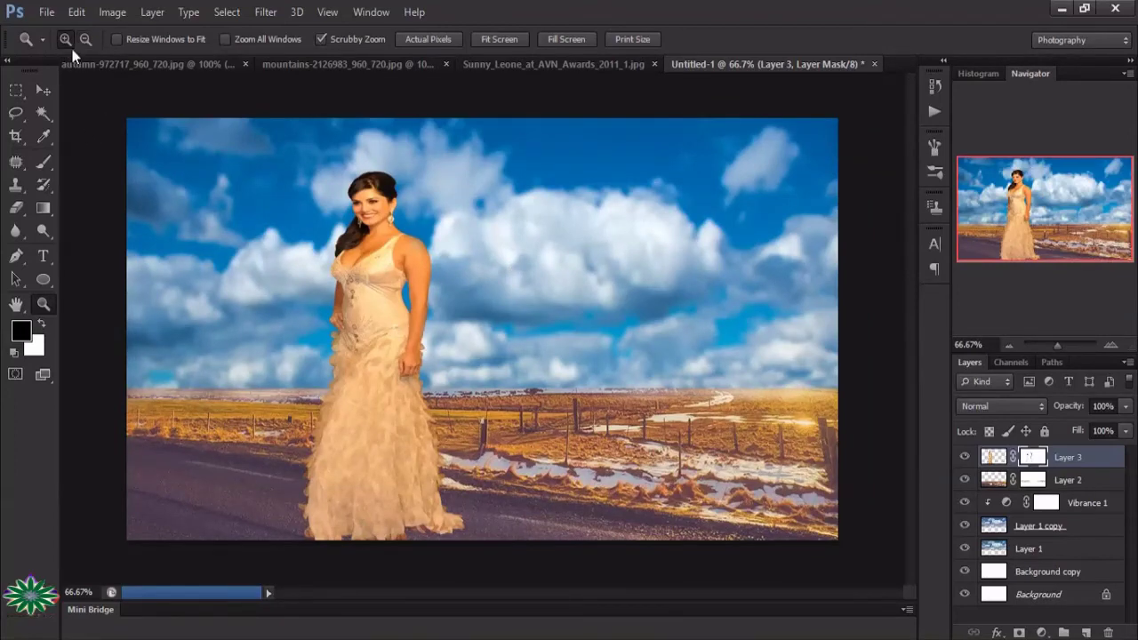
pyautogui.click(266, 221)
pyautogui.scroll(-5, 414, 384)
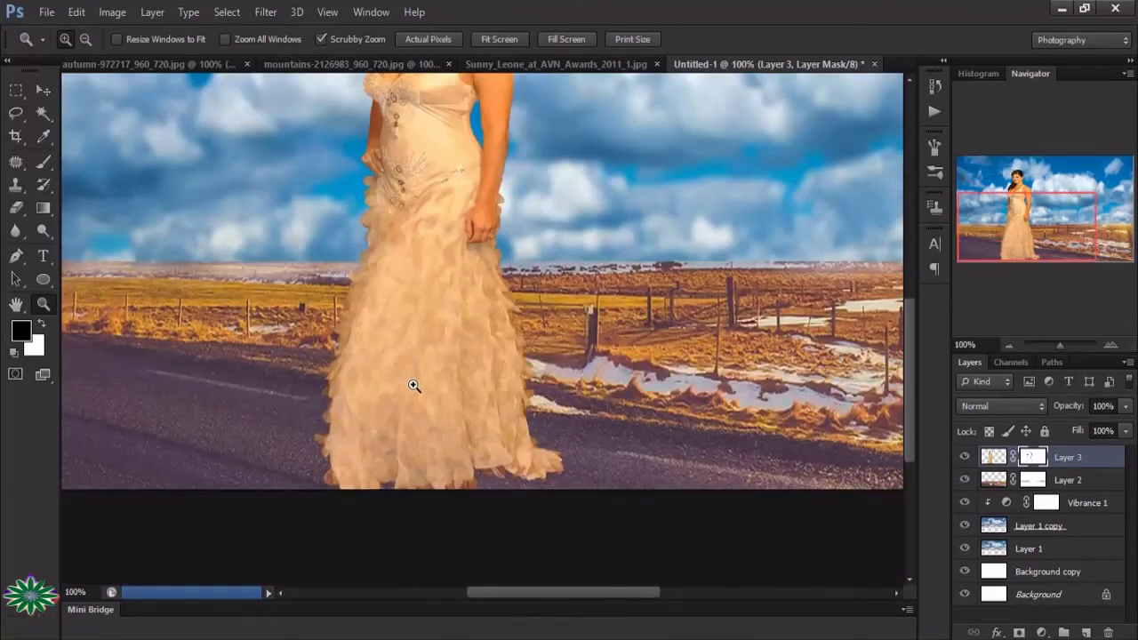
pyautogui.scroll(-1, 414, 385)
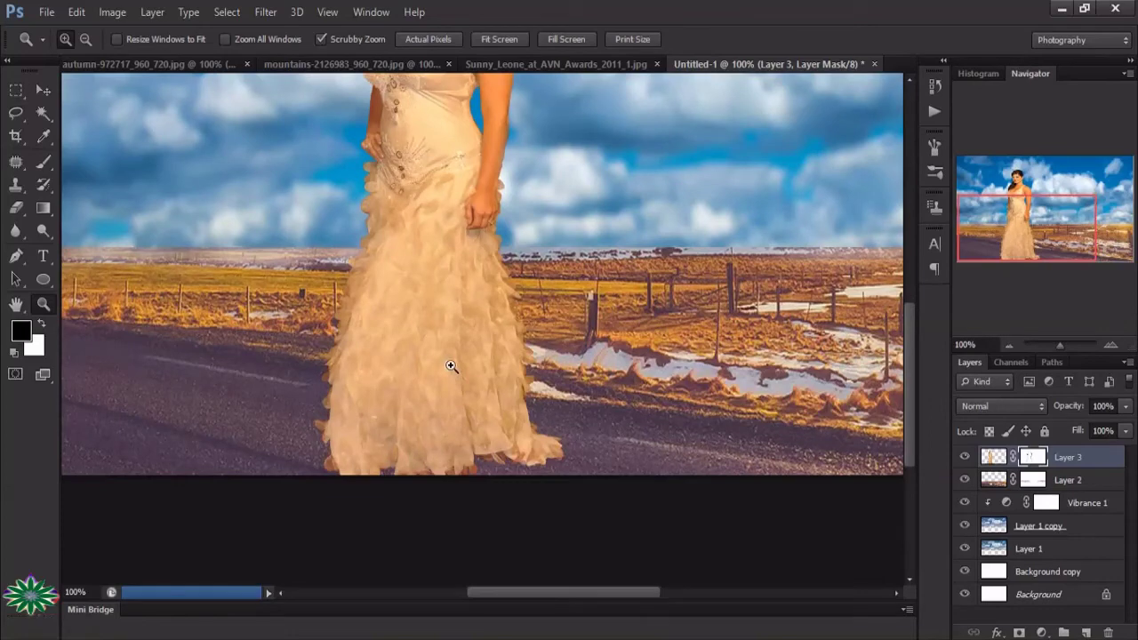
pyautogui.click(43, 92)
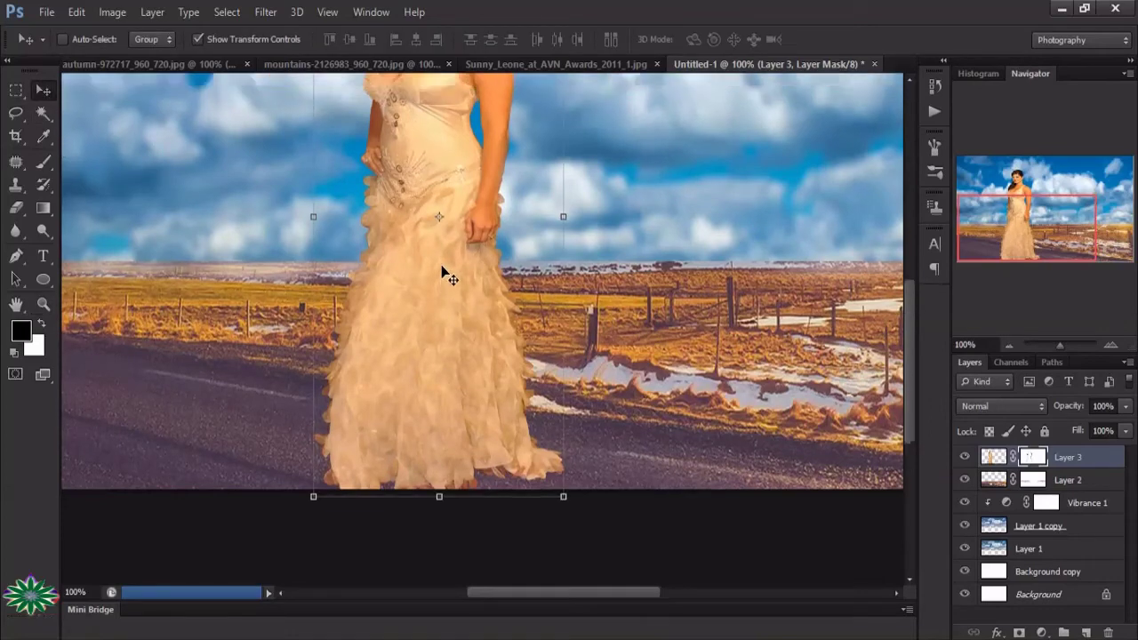
# - Narrow the woman from her left side to about 89% width and apply it
pyautogui.scroll(8, 445, 267)
pyautogui.scroll(1, 444, 266)
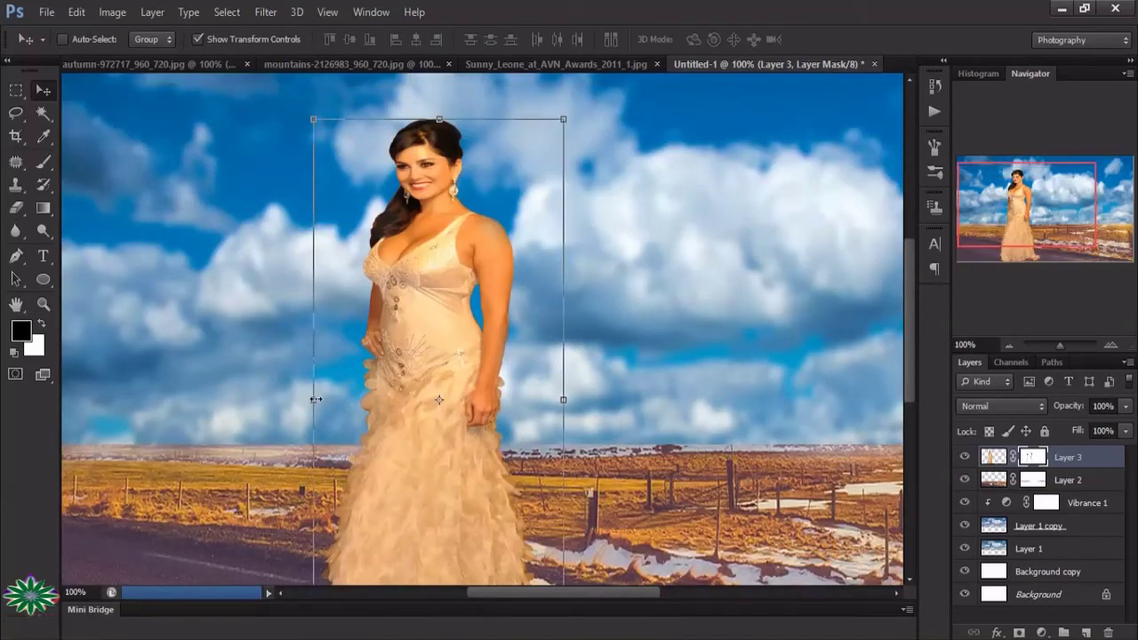
pyautogui.moveTo(312, 400); pyautogui.dragTo(343, 421)
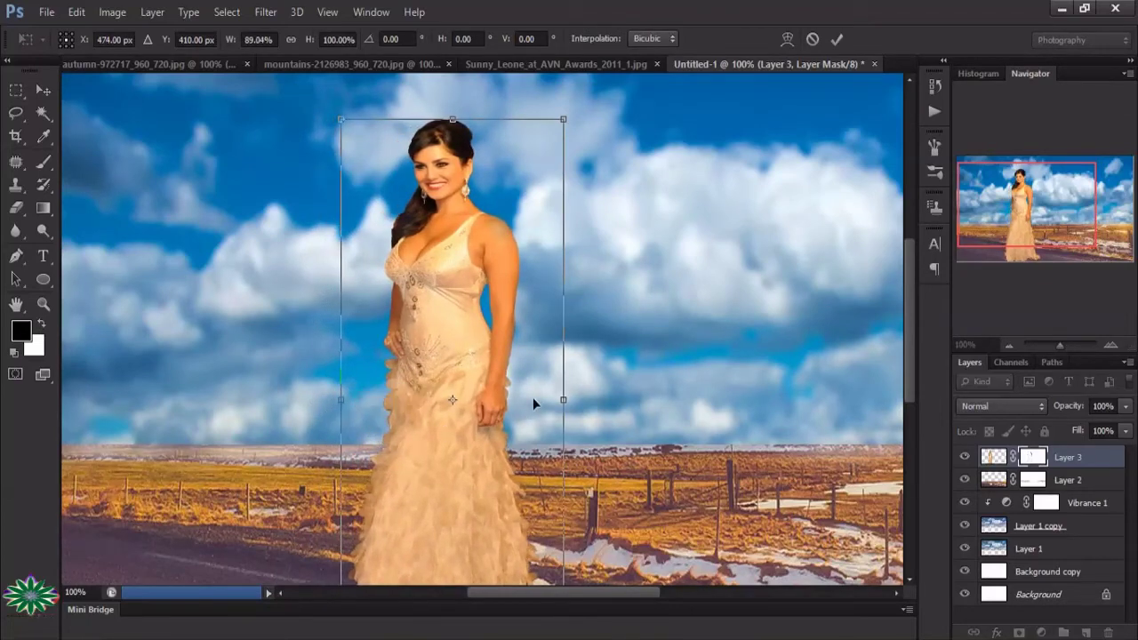
pyautogui.scroll(-3, 529, 402)
pyautogui.scroll(-3, 529, 402)
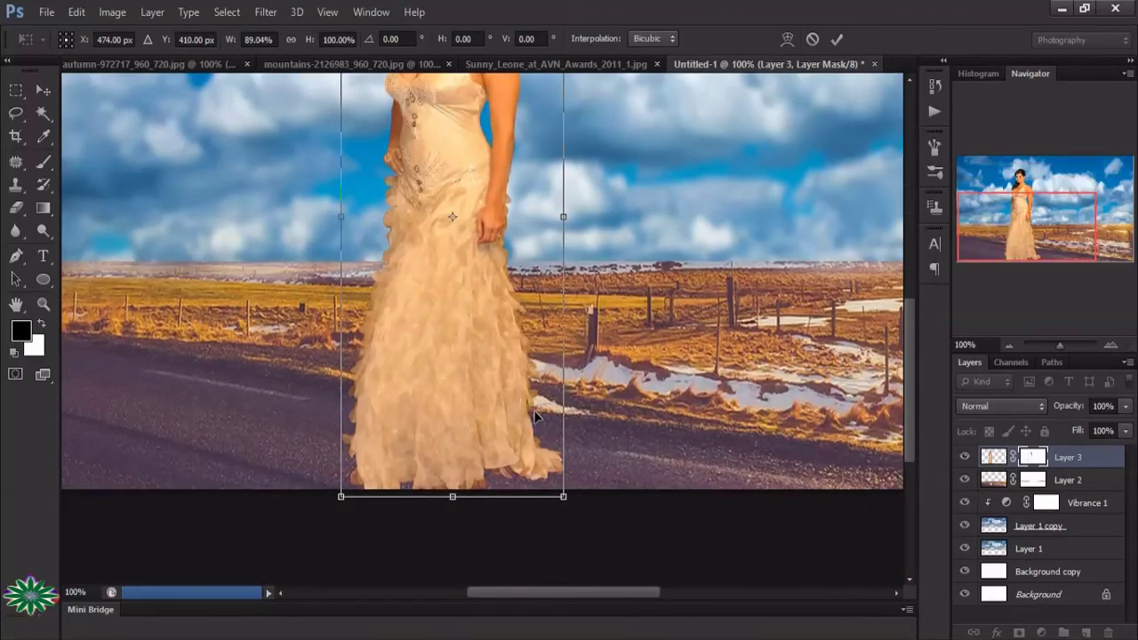
pyautogui.scroll(3, 529, 402)
pyautogui.scroll(3, 536, 415)
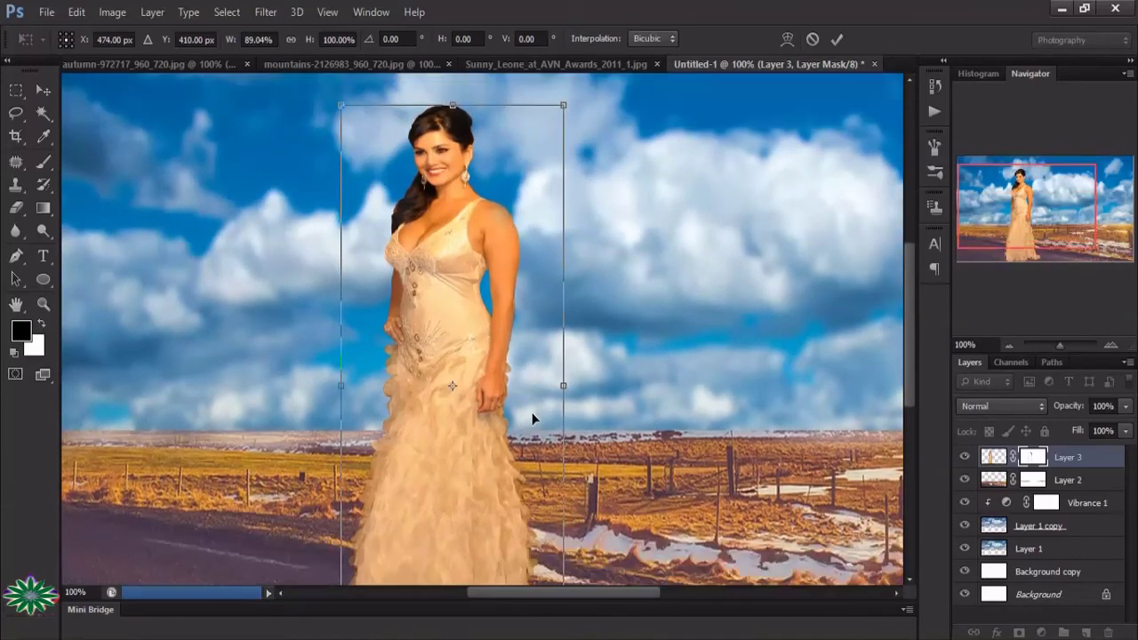
pyautogui.moveTo(550, 590); pyautogui.dragTo(532, 599)
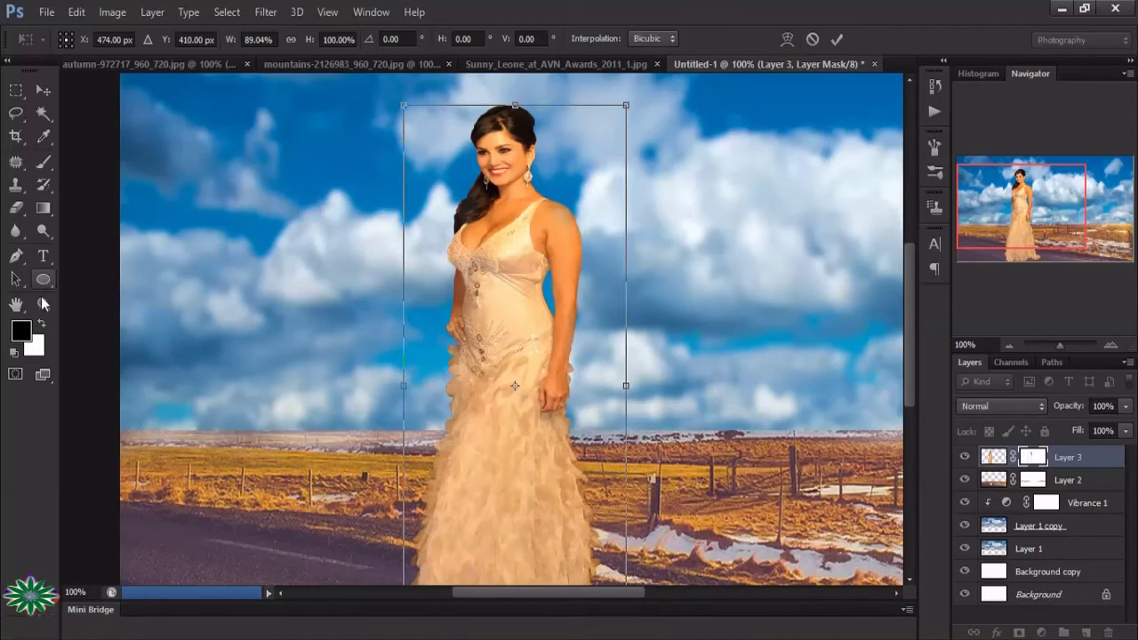
pyautogui.click(43, 304)
pyautogui.click(514, 271)
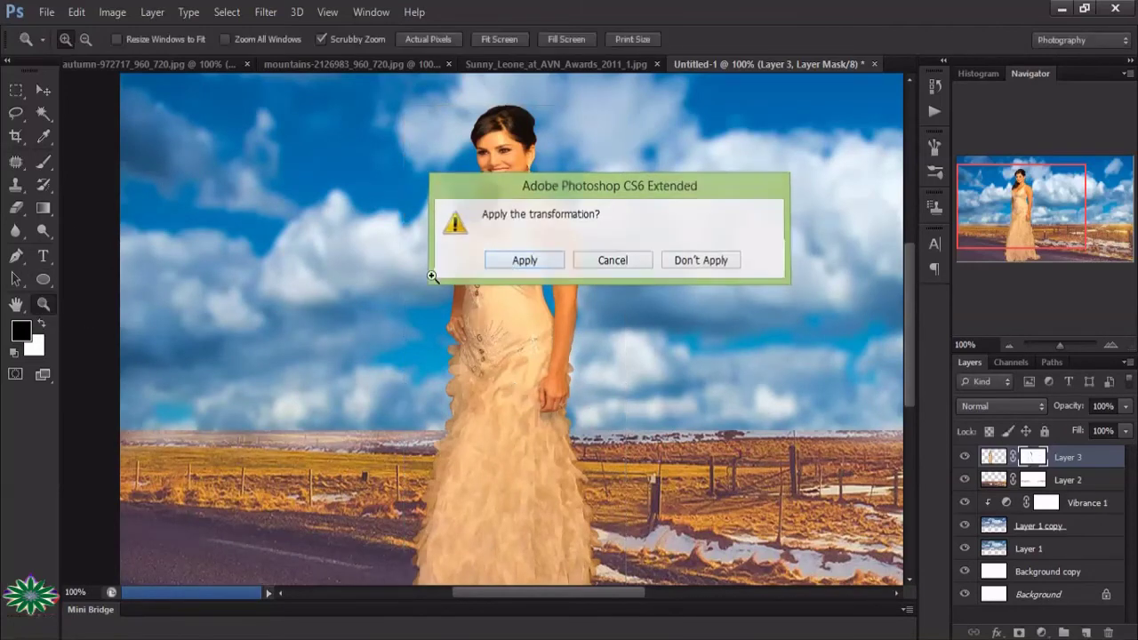
# - Inspect the woman's face at 200%, return to 100%, and open the fill/adjustment layer list
pyautogui.moveTo(487, 285); pyautogui.dragTo(702, 414)
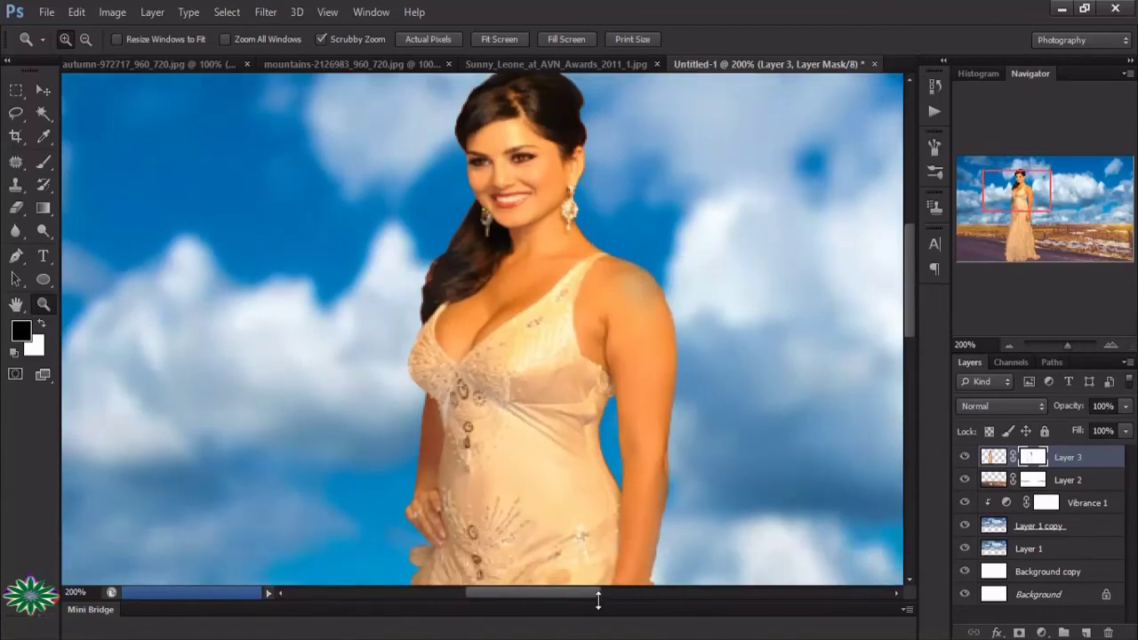
pyautogui.moveTo(569, 594); pyautogui.dragTo(574, 596)
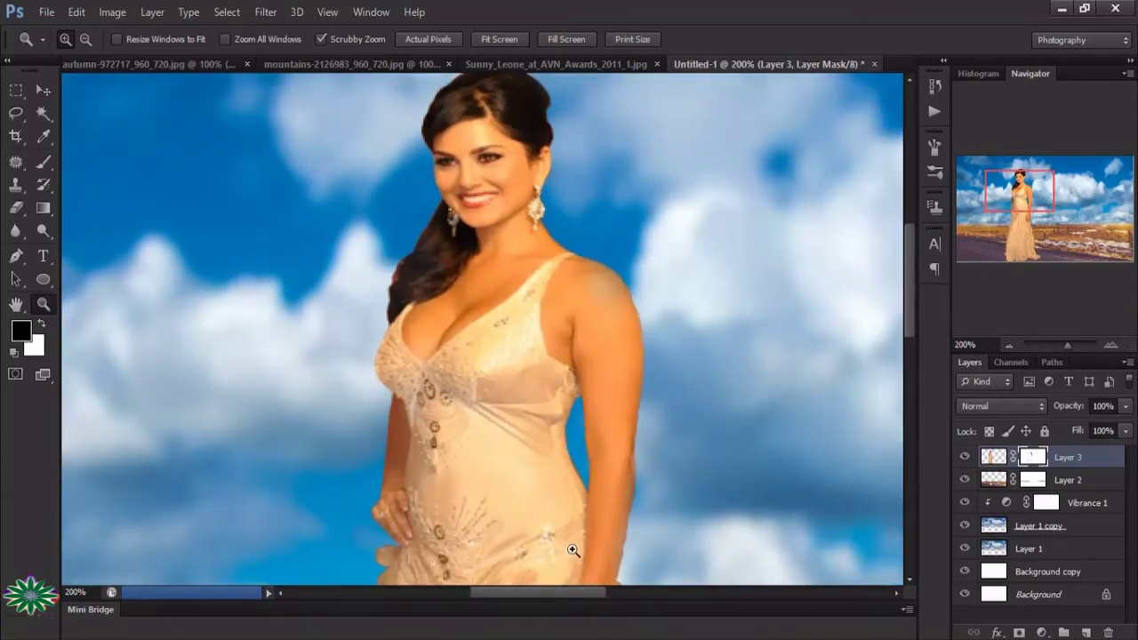
pyautogui.scroll(2, 613, 511)
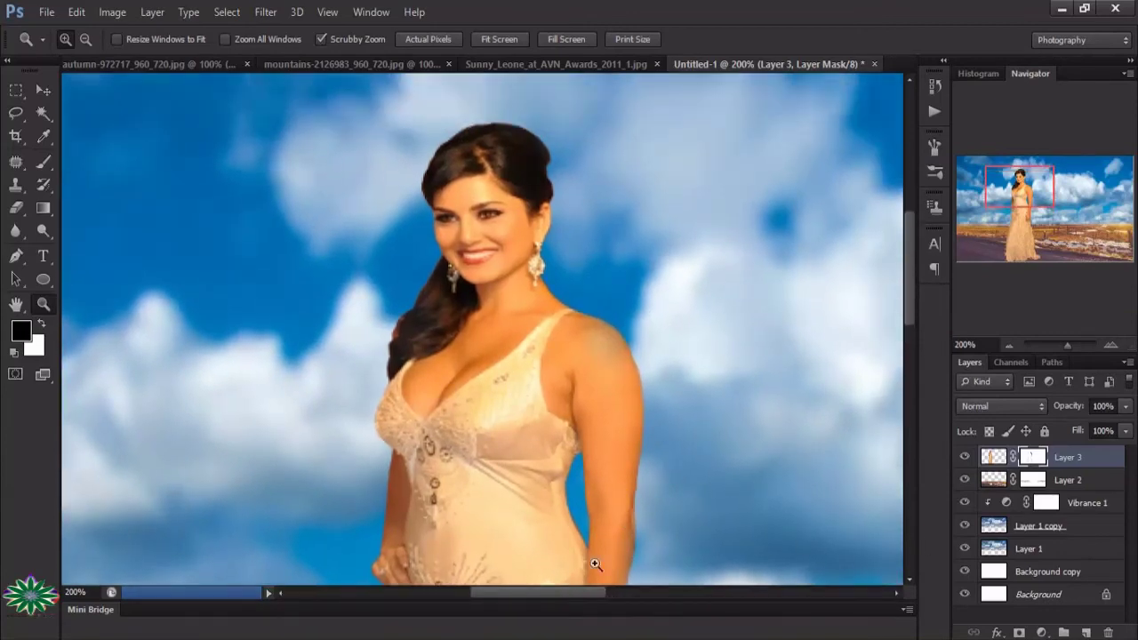
pyautogui.click(85, 39)
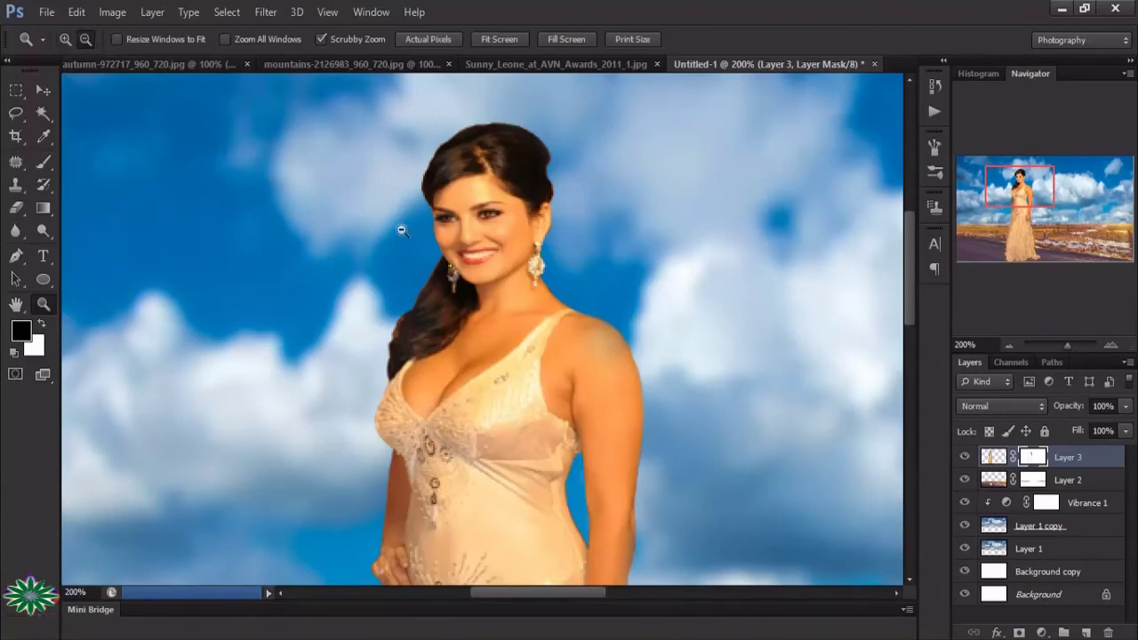
pyautogui.click(400, 230)
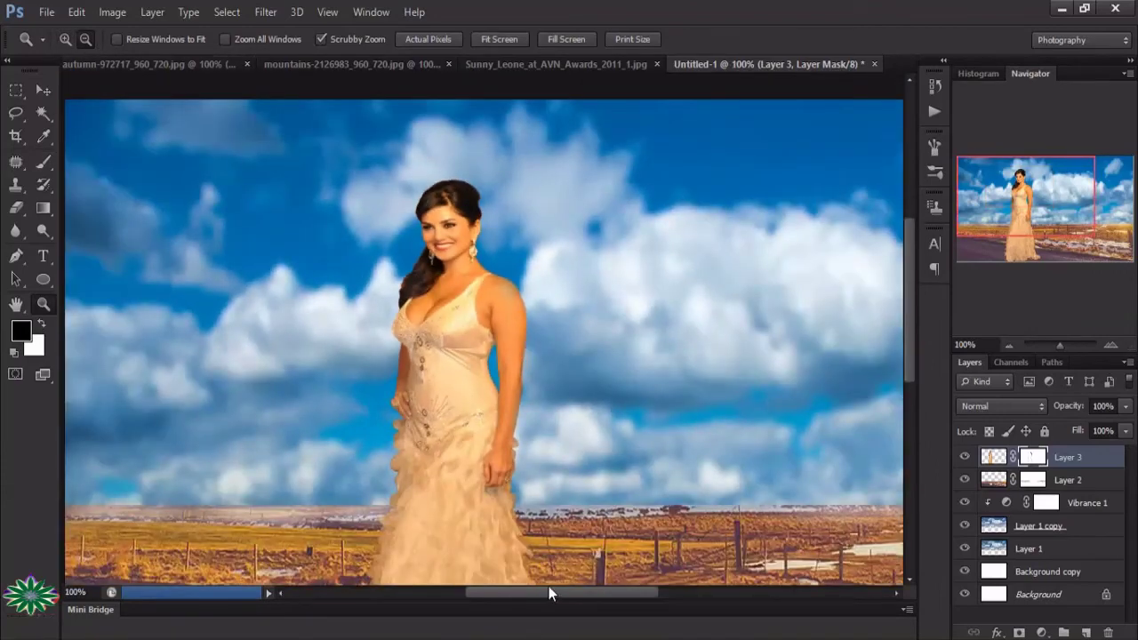
pyautogui.moveTo(545, 593); pyautogui.dragTo(538, 594)
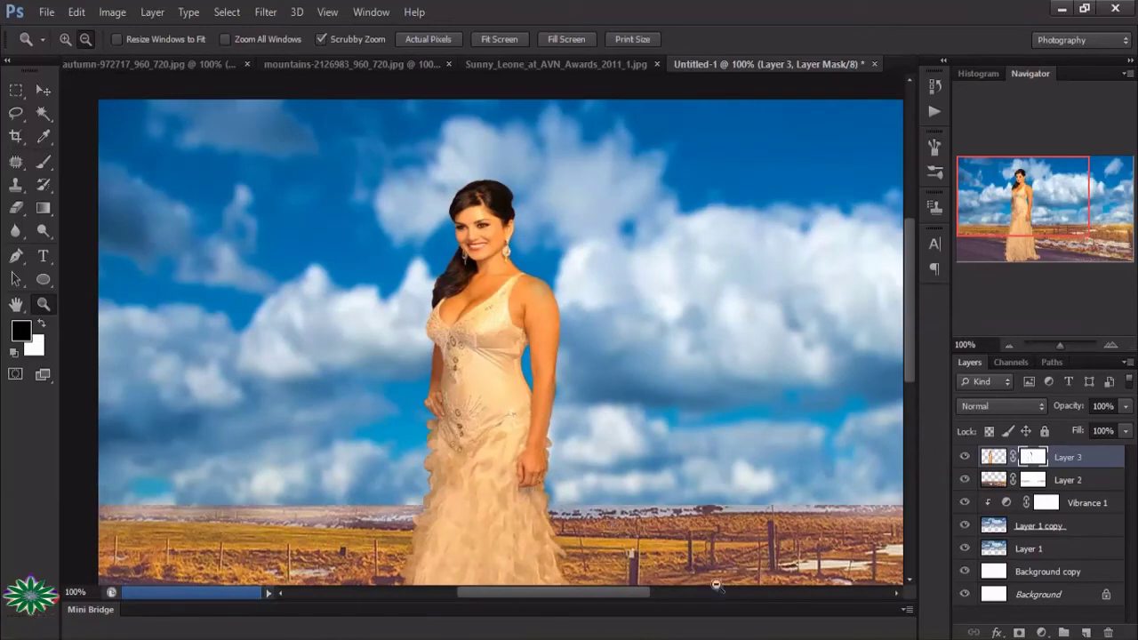
pyautogui.click(1041, 632)
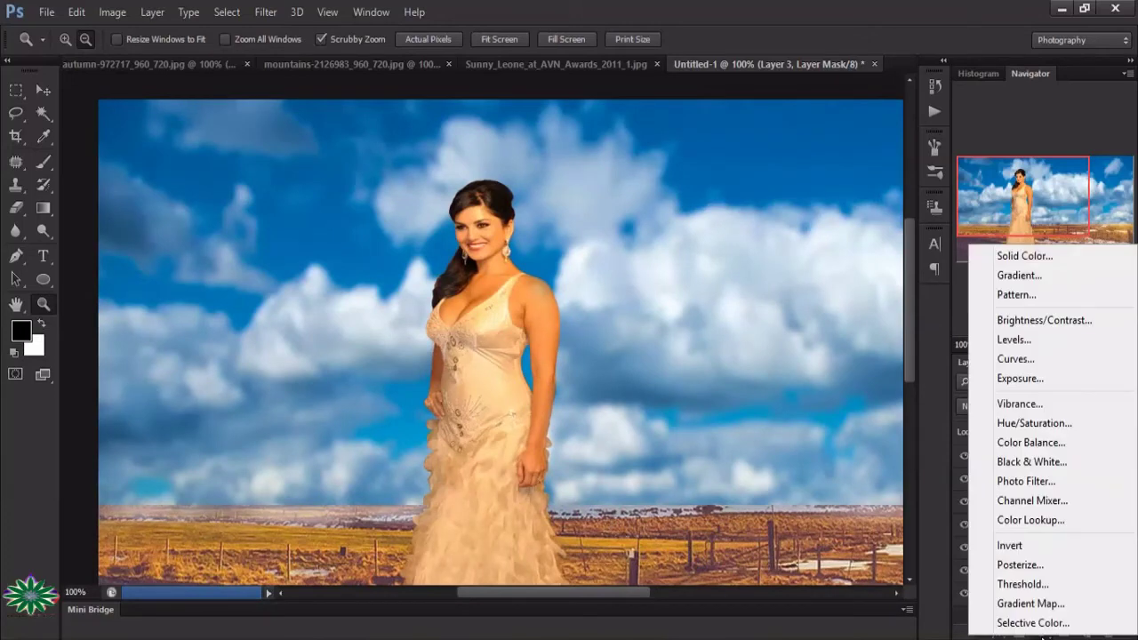
# - Add a Solid Color fill layer in bright green #19e619
pyautogui.click(1036, 258)
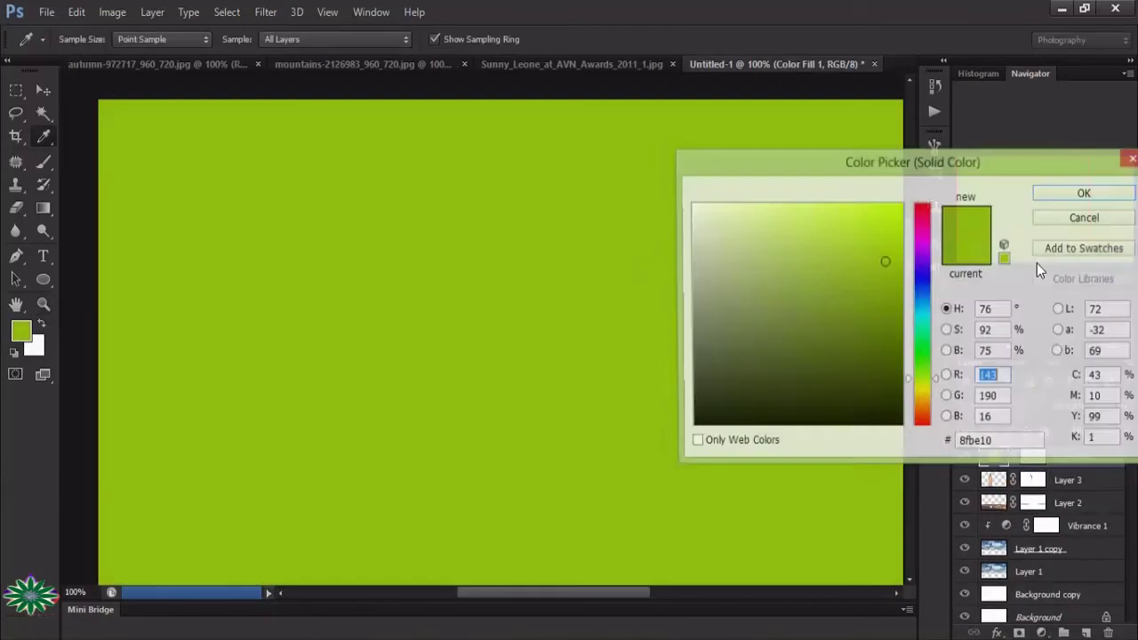
pyautogui.click(922, 355)
pyautogui.click(878, 226)
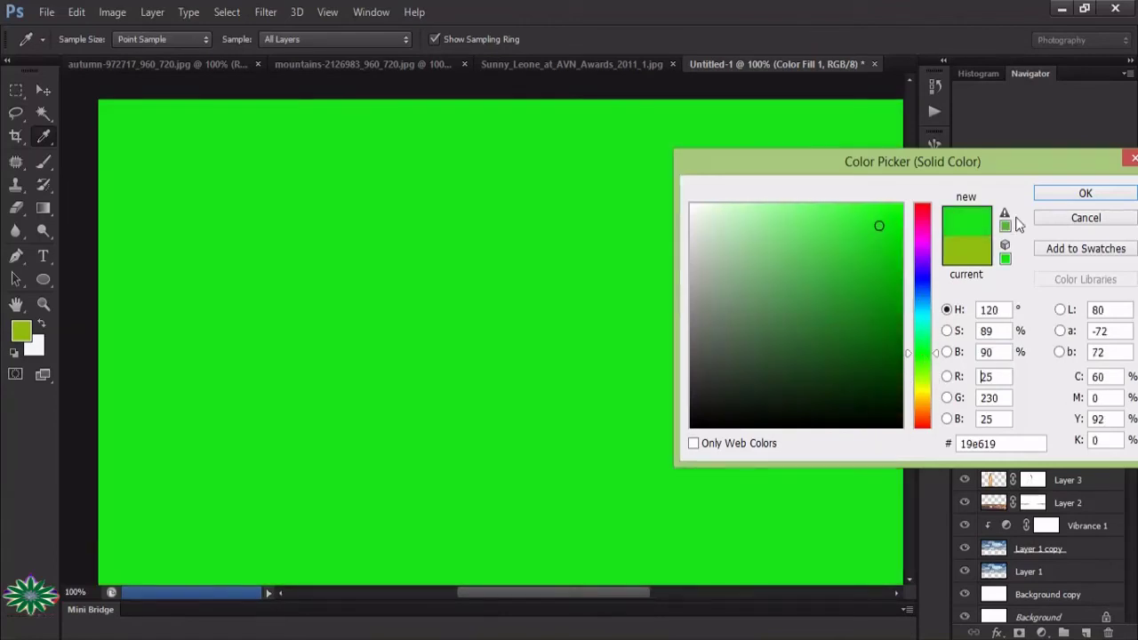
pyautogui.click(1049, 196)
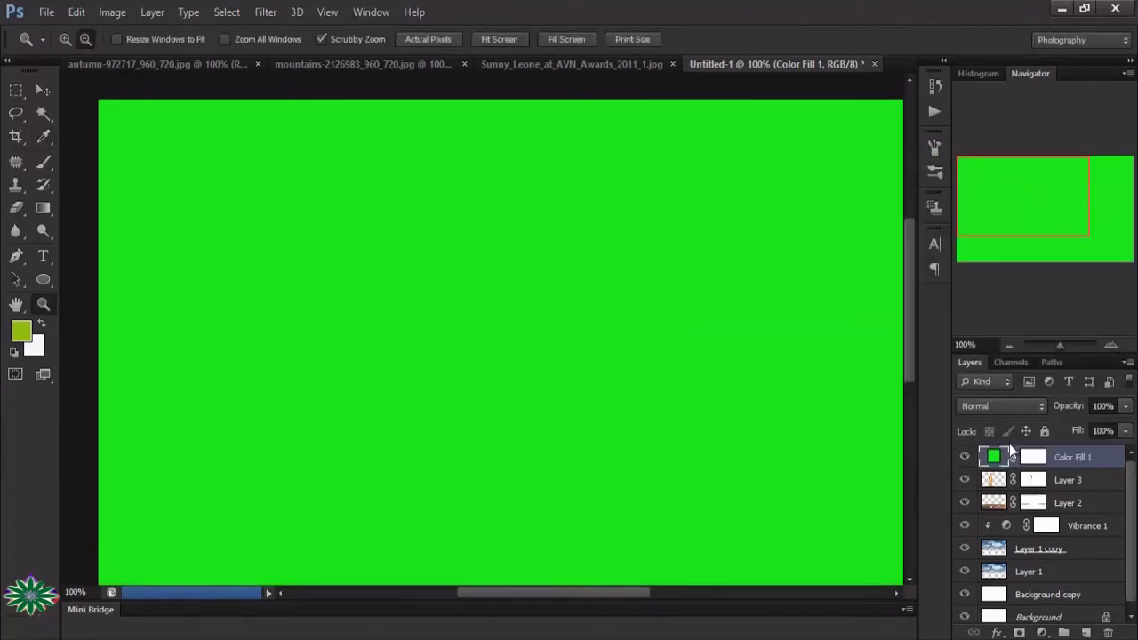
# - Set the green fill to Screen blending at about 21% opacity
pyautogui.click(1006, 407)
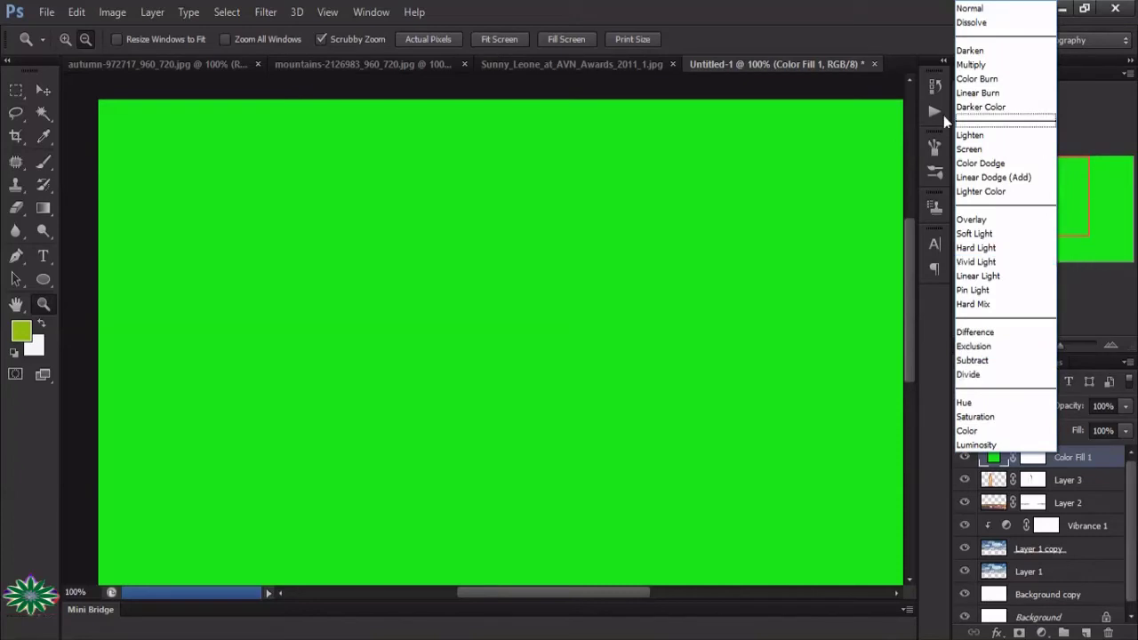
pyautogui.click(978, 148)
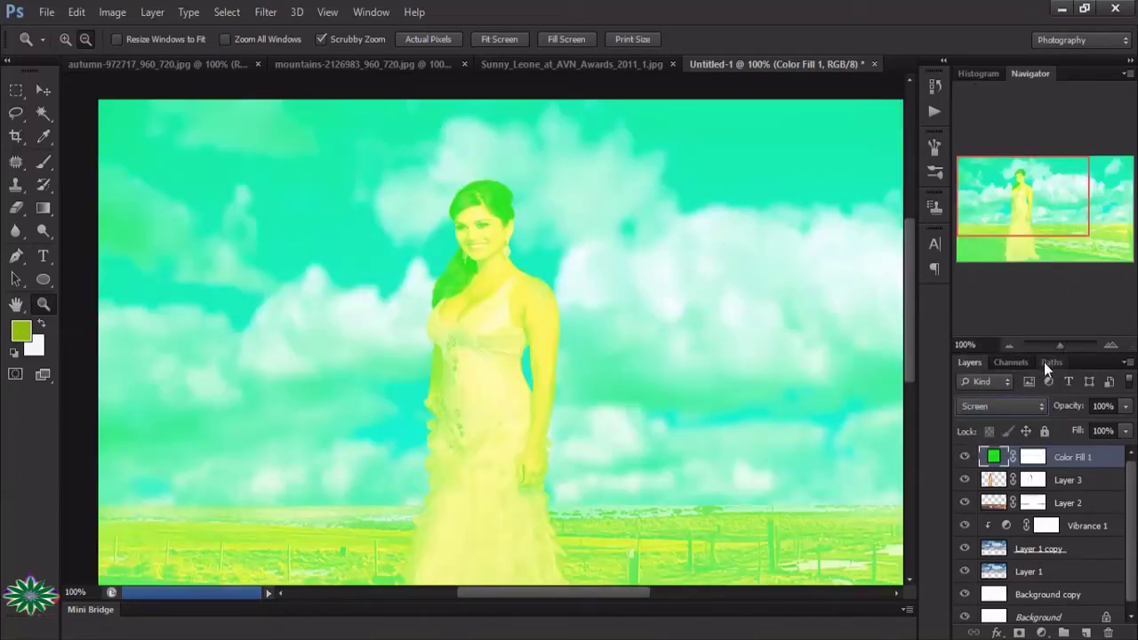
pyautogui.click(1125, 406)
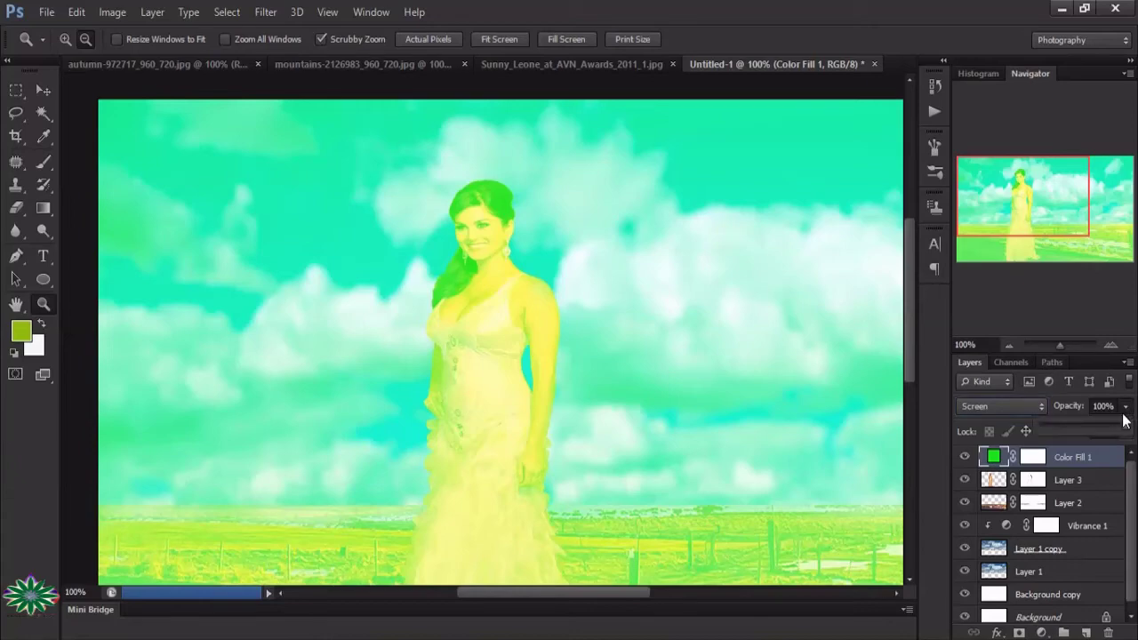
pyautogui.moveTo(1125, 432); pyautogui.dragTo(1057, 430)
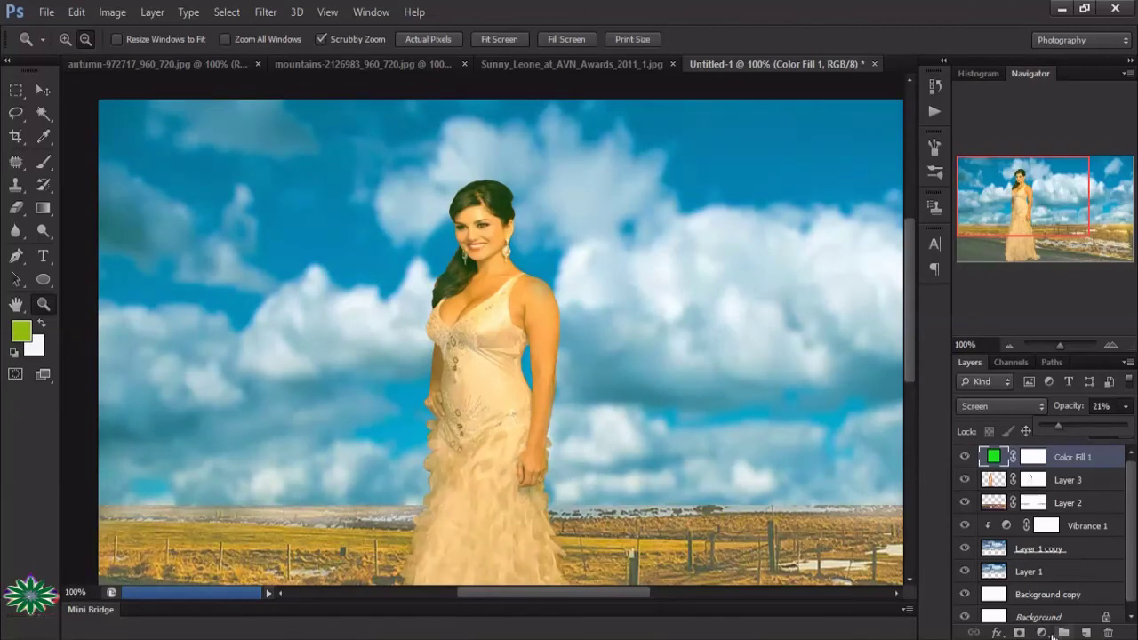
# - Add a second Solid Color fill layer in blue #1028be
pyautogui.click(1042, 633)
pyautogui.click(1027, 254)
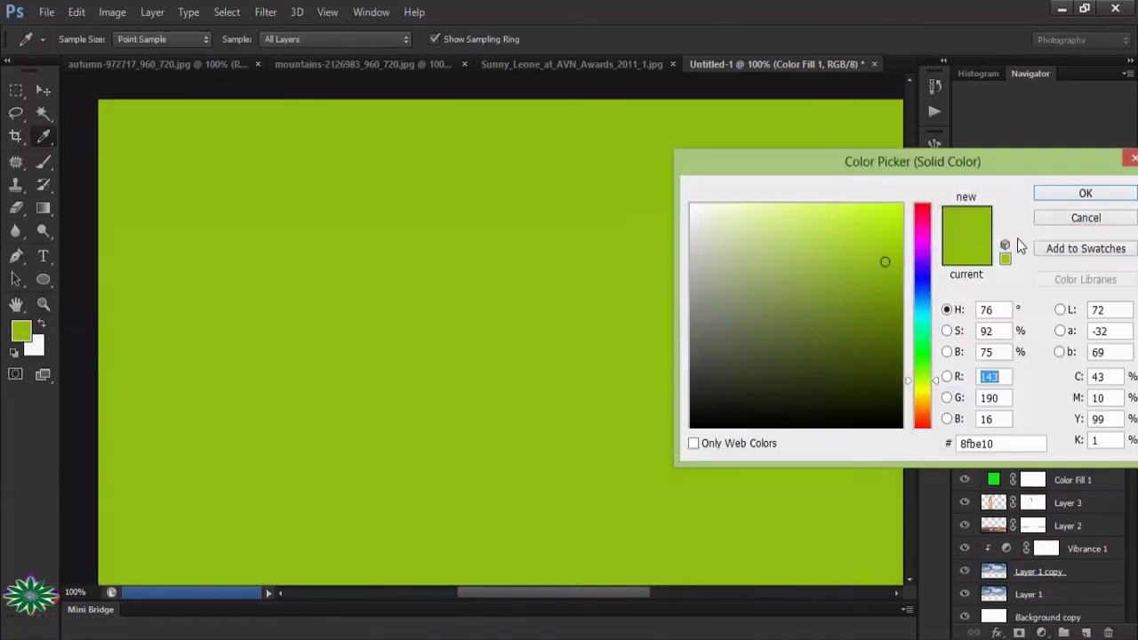
pyautogui.click(919, 284)
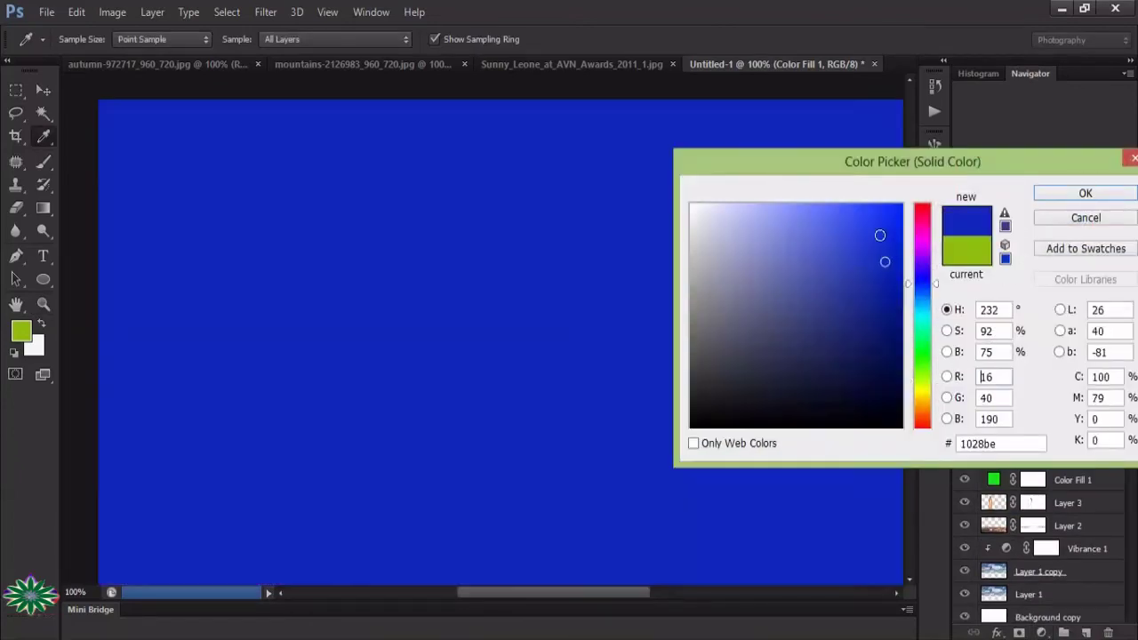
pyautogui.click(885, 226)
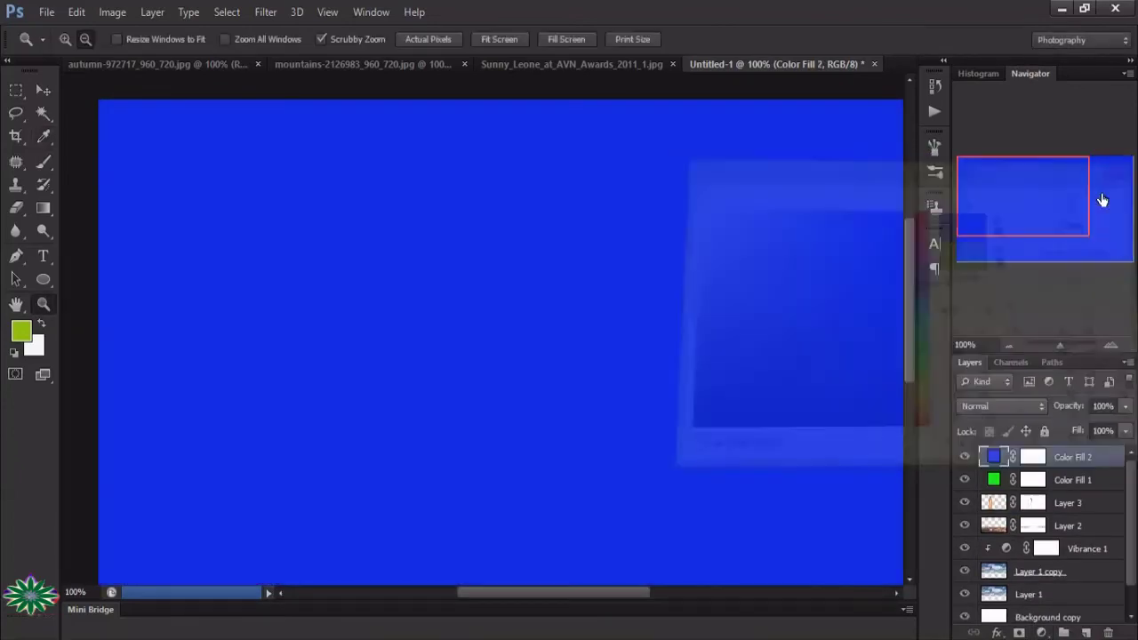
pyautogui.click(1085, 193)
# - Set the blue fill to Soft Light blending at about 76% opacity
pyautogui.click(1012, 407)
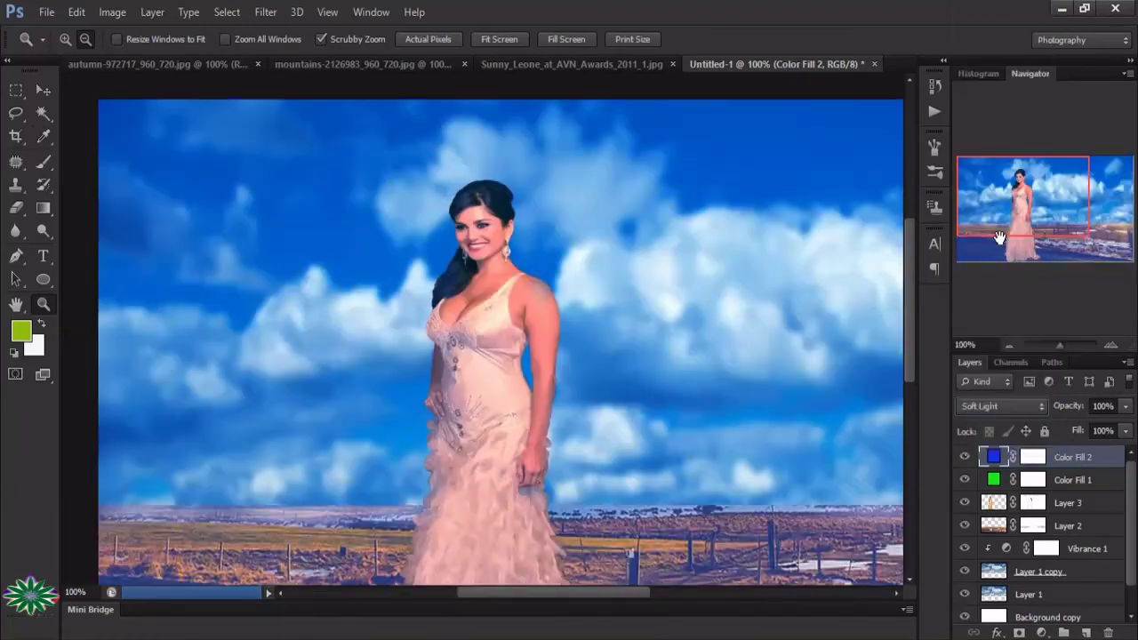
pyautogui.click(1004, 232)
pyautogui.click(1126, 406)
pyautogui.moveTo(1122, 431); pyautogui.dragTo(1084, 434)
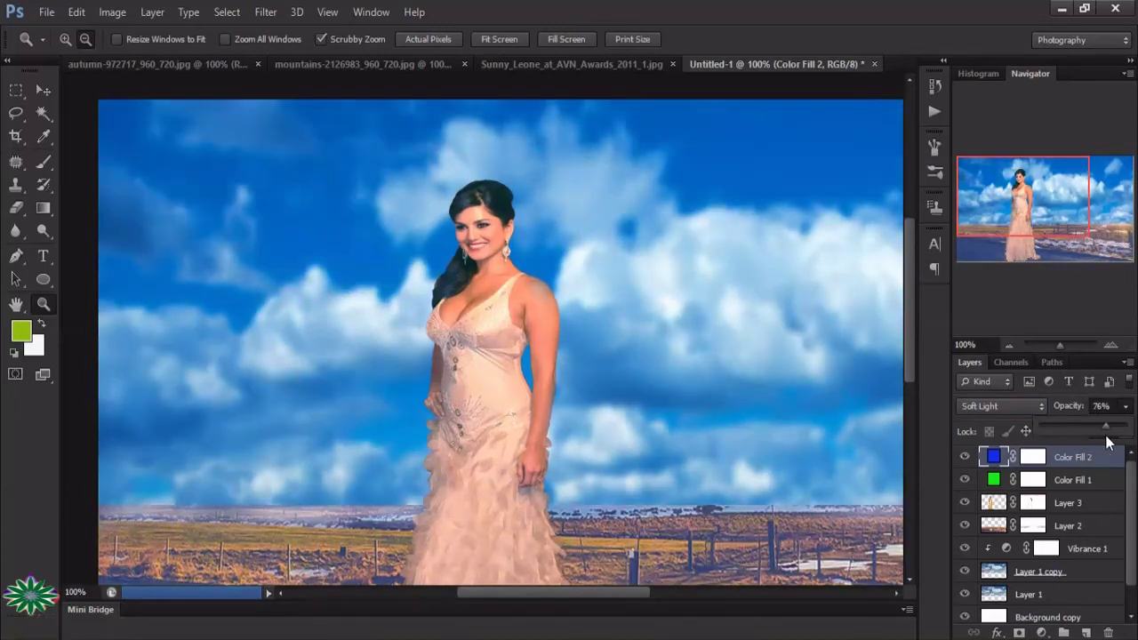
pyautogui.moveTo(1105, 436); pyautogui.dragTo(1107, 438)
# - Add a third Solid Color fill layer in pink #ee1558
pyautogui.click(1041, 633)
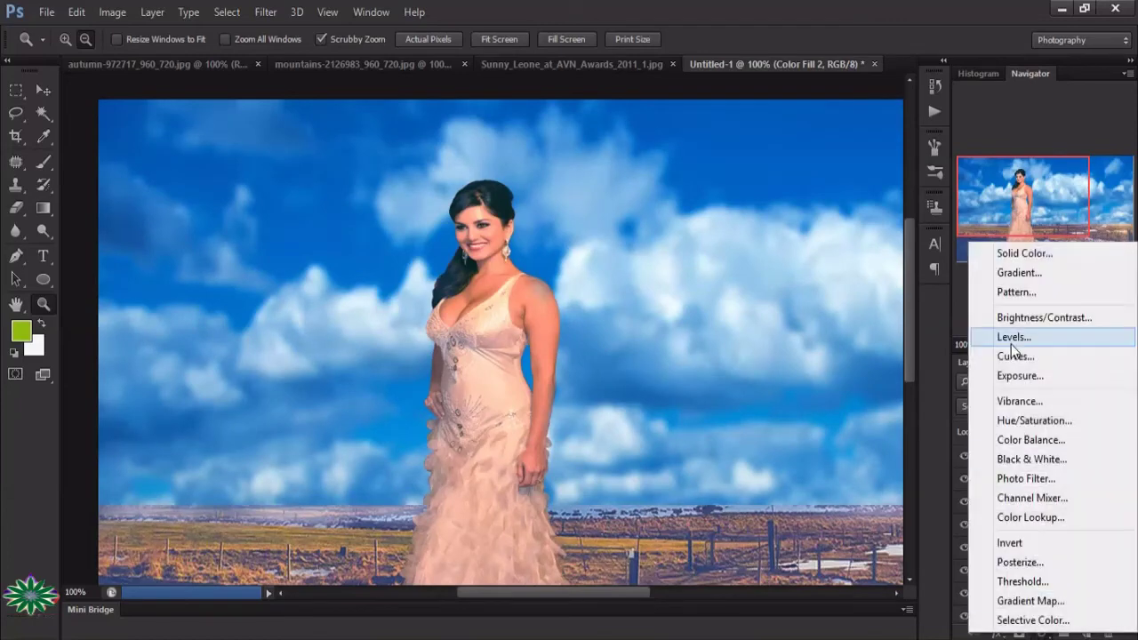
pyautogui.click(1019, 257)
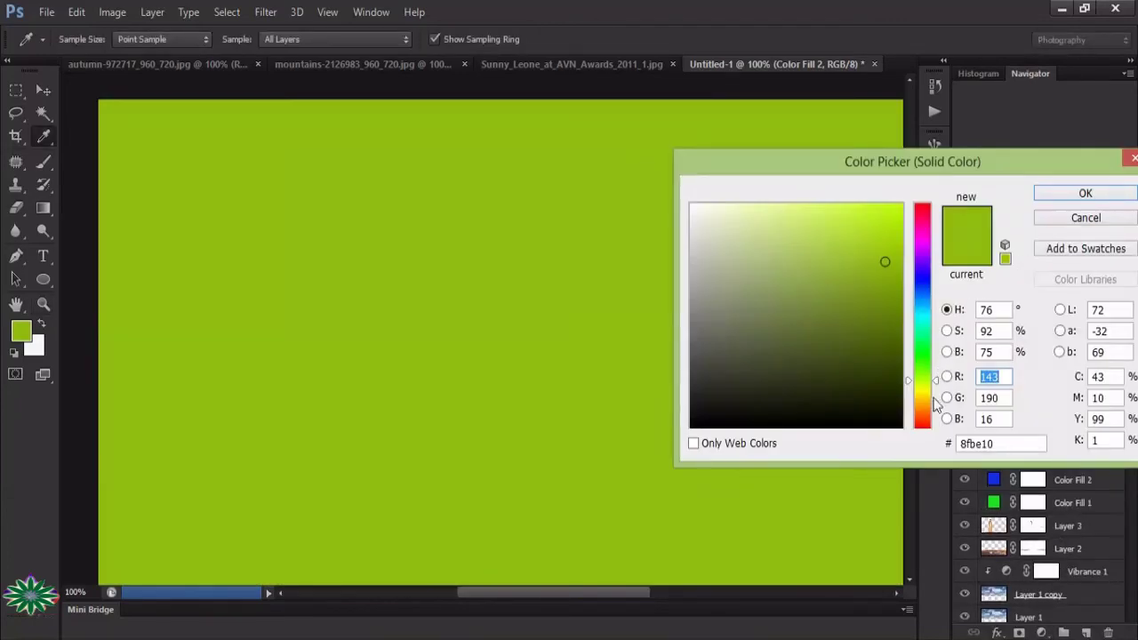
pyautogui.click(919, 215)
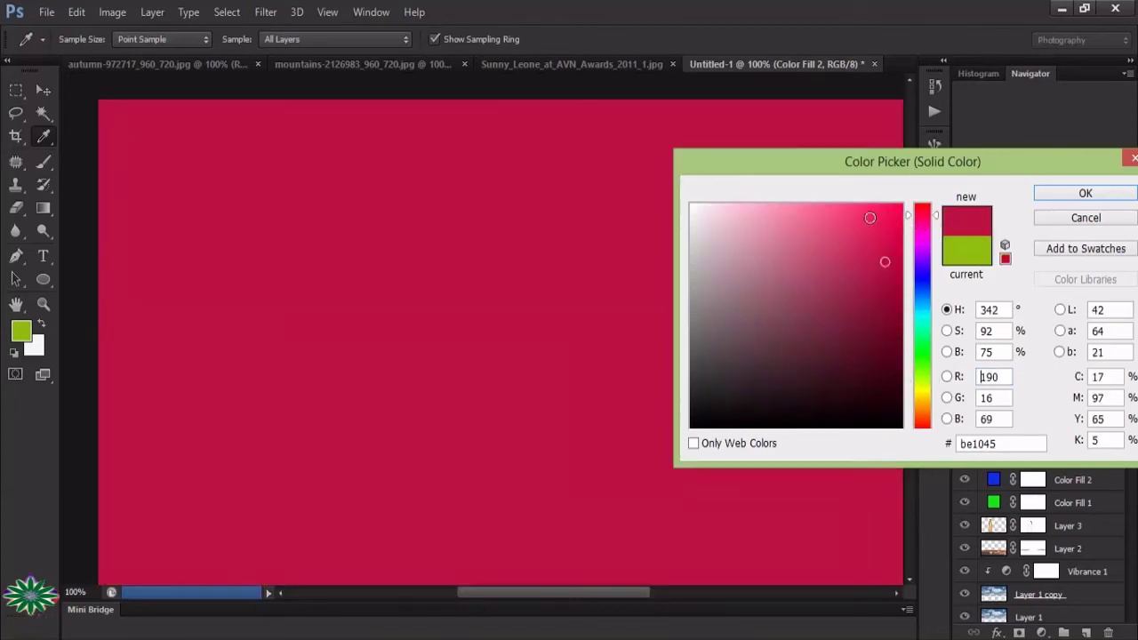
pyautogui.click(877, 216)
pyautogui.click(889, 217)
pyautogui.click(1085, 194)
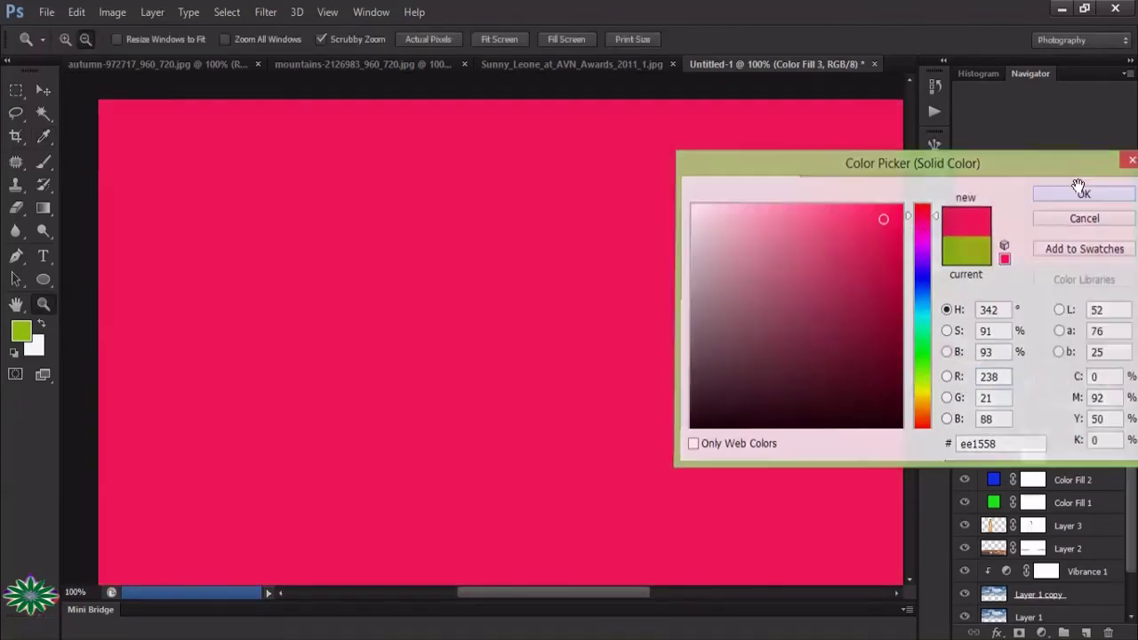
# - Blend Color Fill 3 as Overlay at 31% opacity
pyautogui.click(1014, 407)
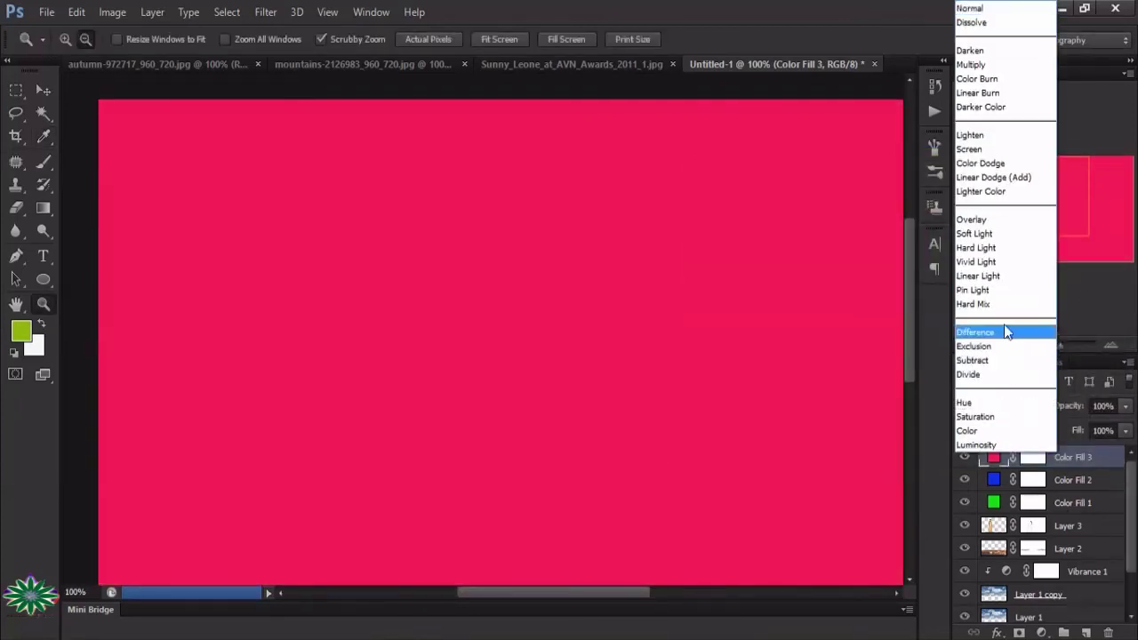
pyautogui.click(978, 219)
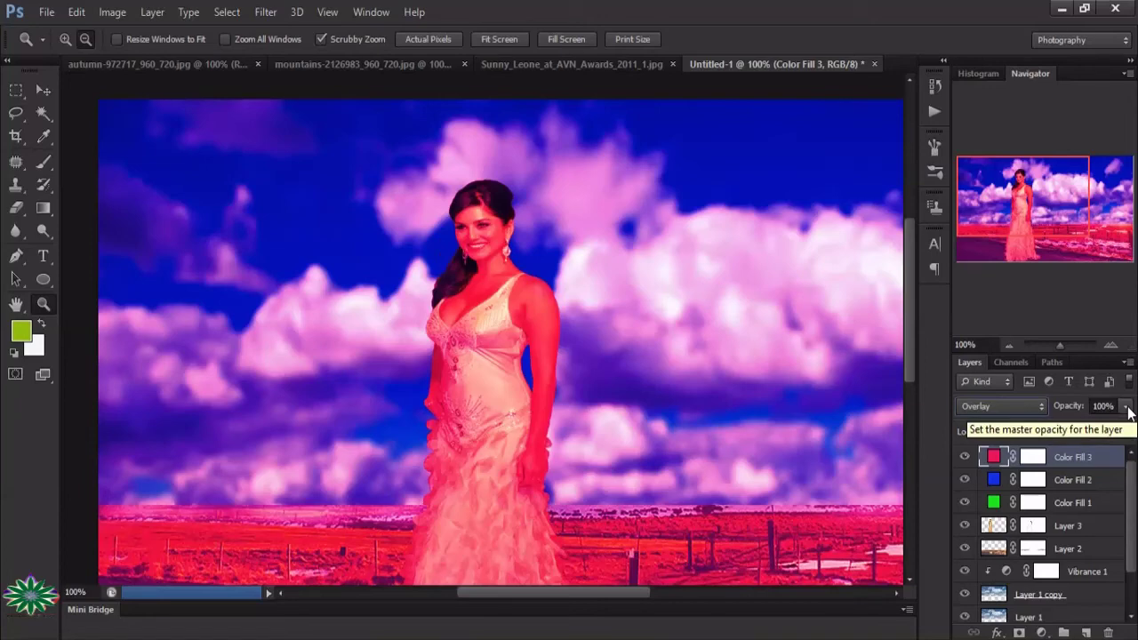
pyautogui.click(1125, 409)
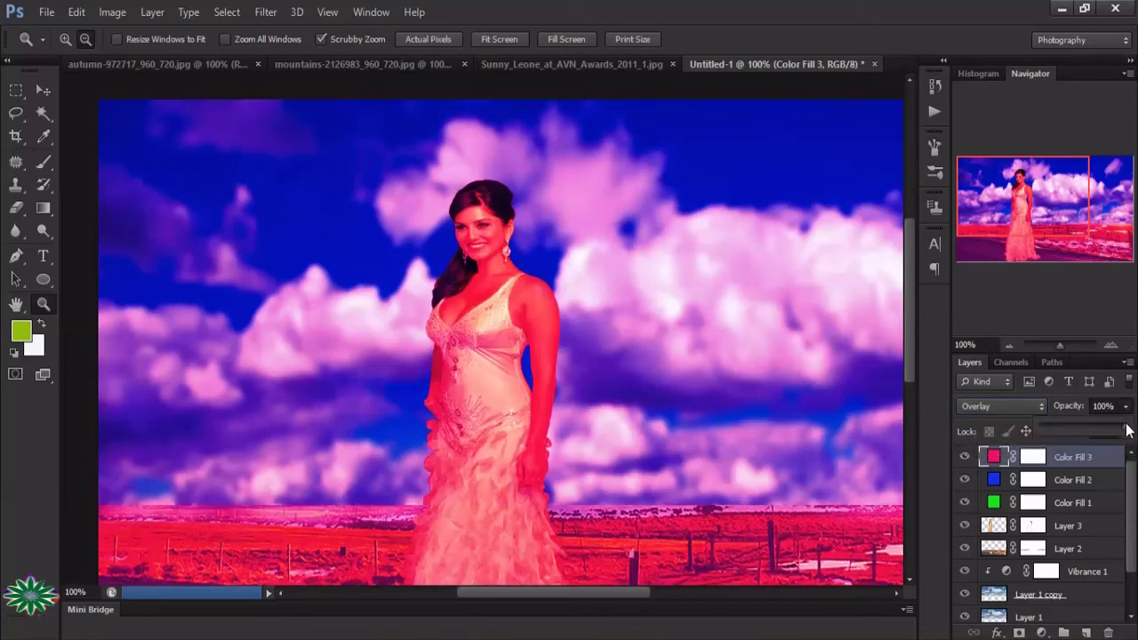
pyautogui.moveTo(1126, 430)
pyautogui.mouseDown()
pyautogui.moveTo(1067, 435)
pyautogui.moveTo(1080, 427)
pyautogui.mouseUp()
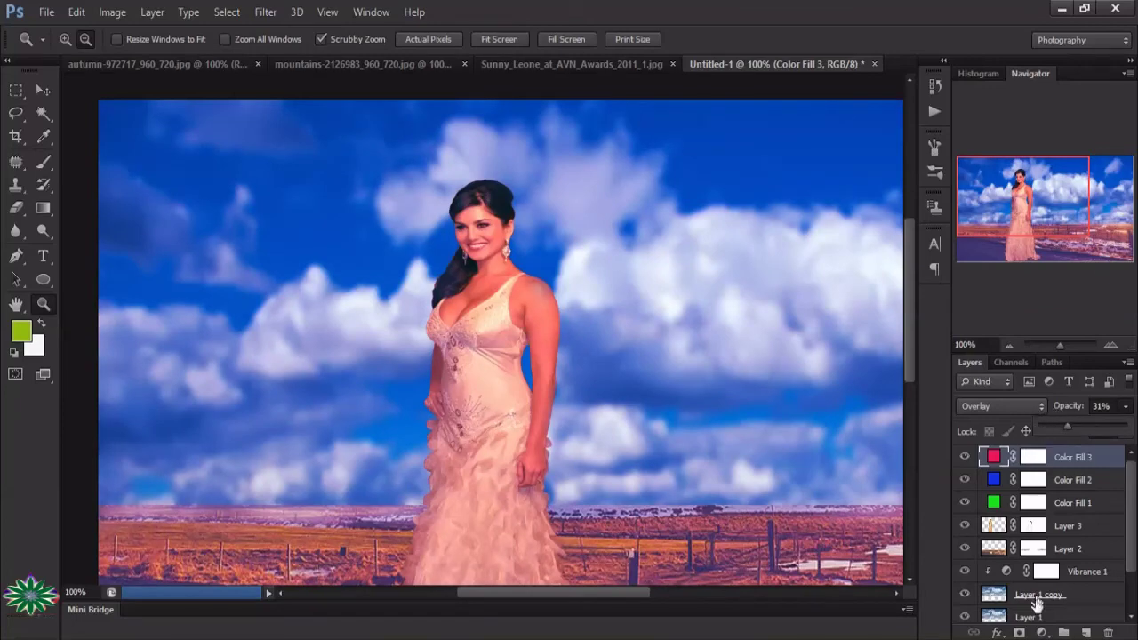
pyautogui.click(1041, 633)
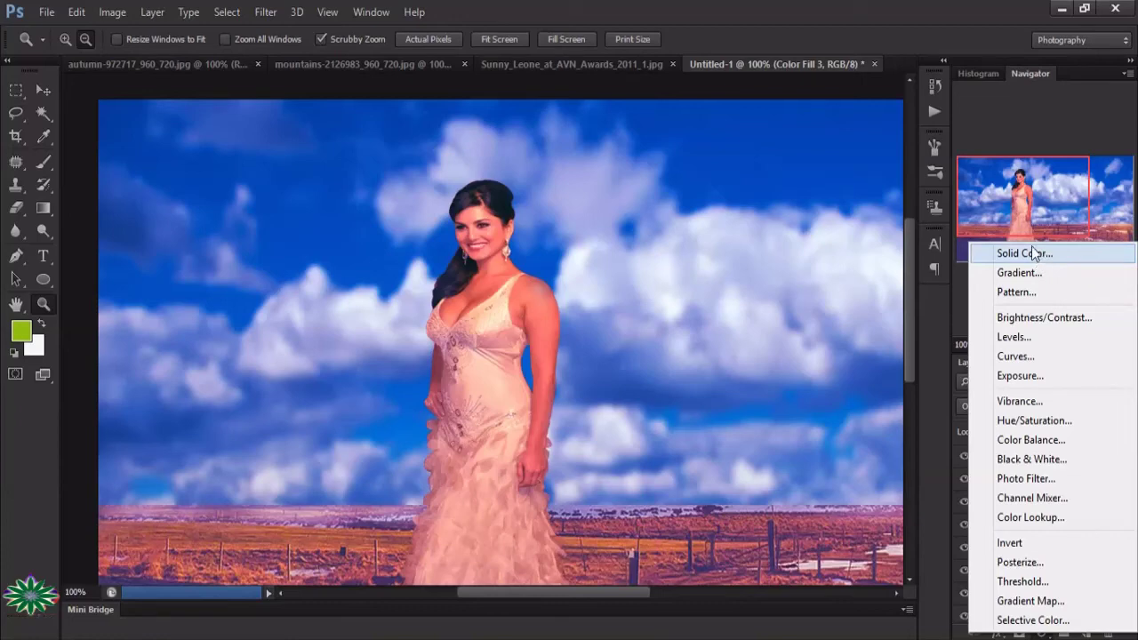
# - Add a fourth Solid Color fill layer in a bright orange
pyautogui.click(1035, 253)
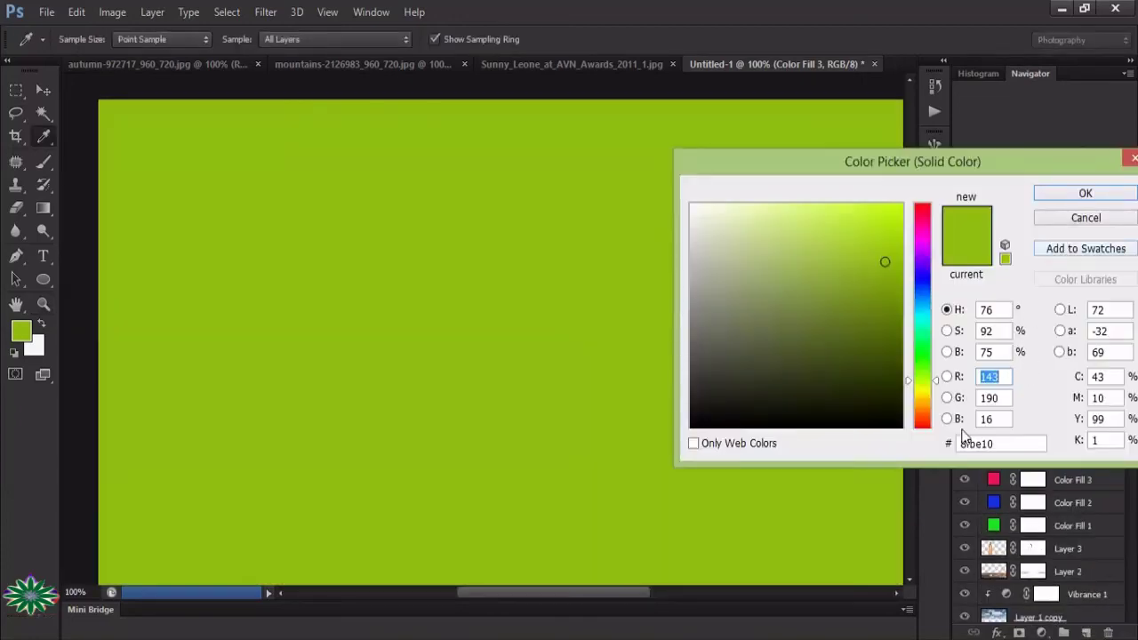
pyautogui.click(922, 421)
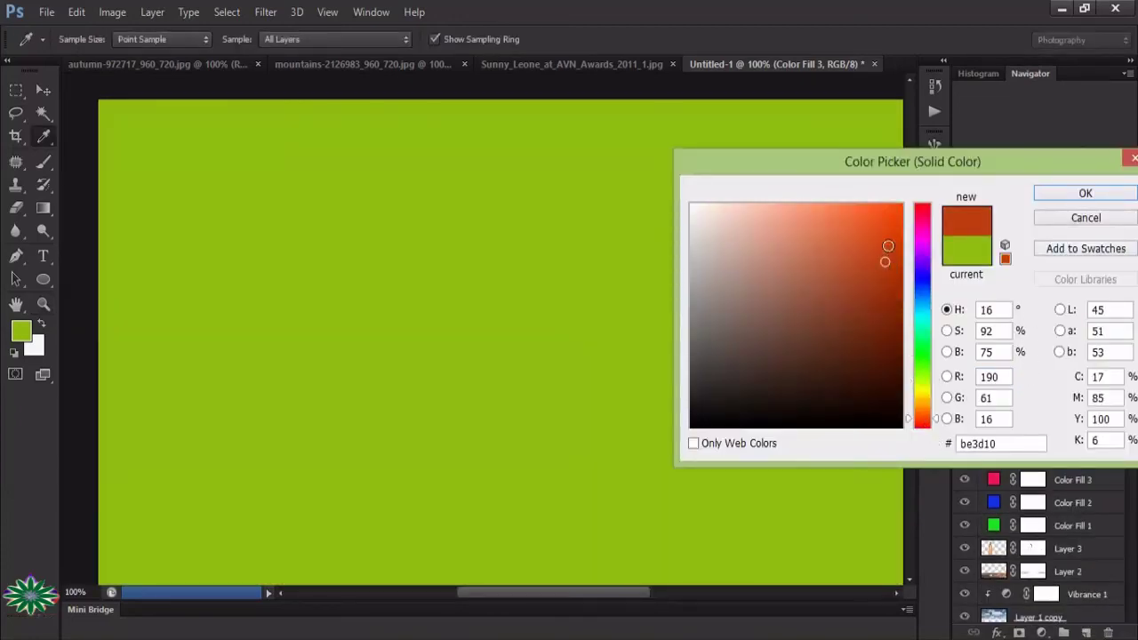
pyautogui.click(887, 246)
pyautogui.click(1084, 196)
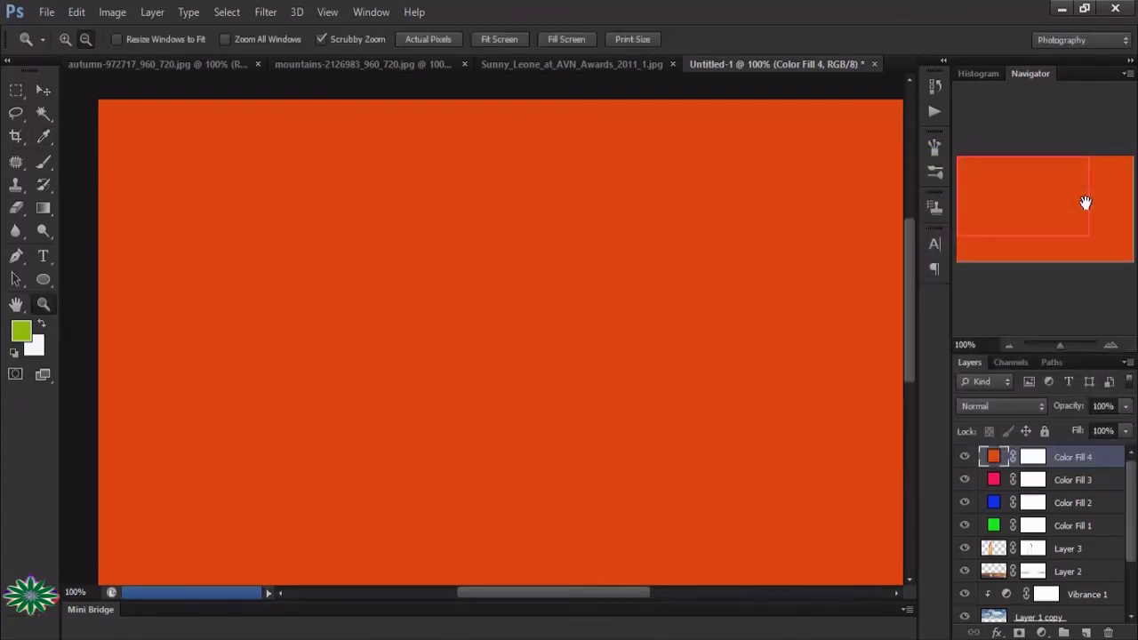
# - Set Color Fill 4 to Color blending at 23% opacity
pyautogui.click(1014, 408)
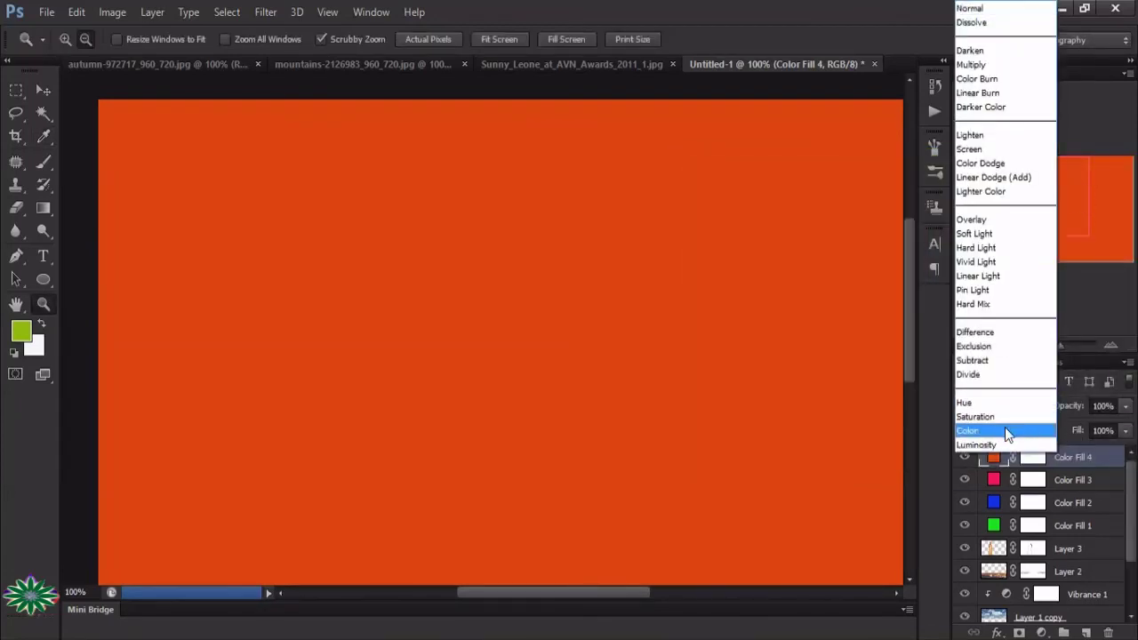
pyautogui.click(1004, 430)
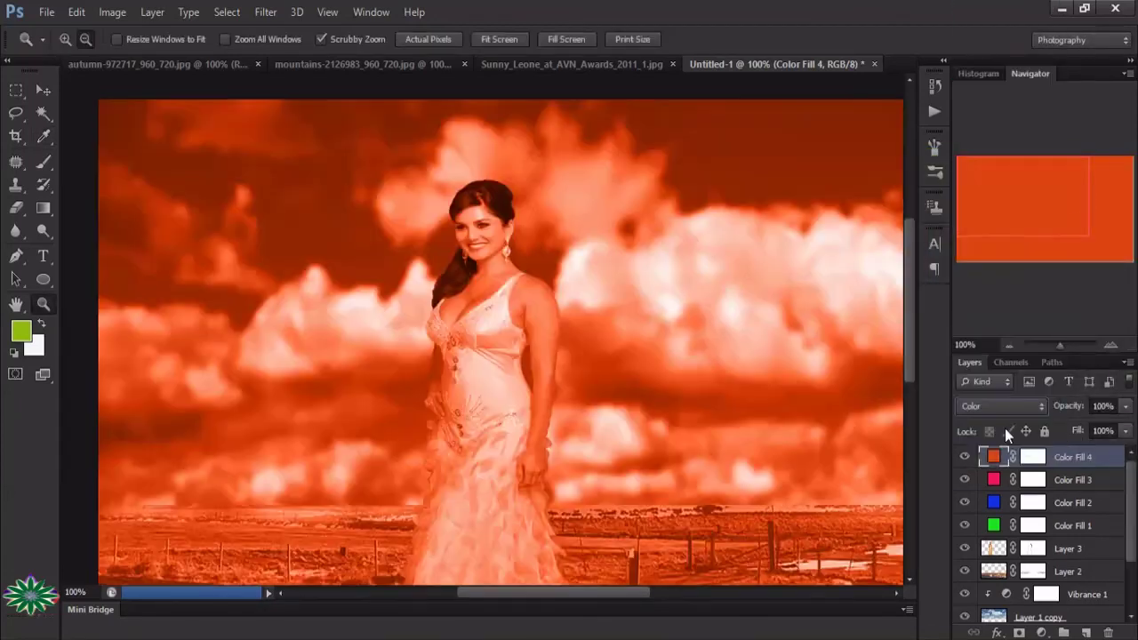
pyautogui.click(1124, 407)
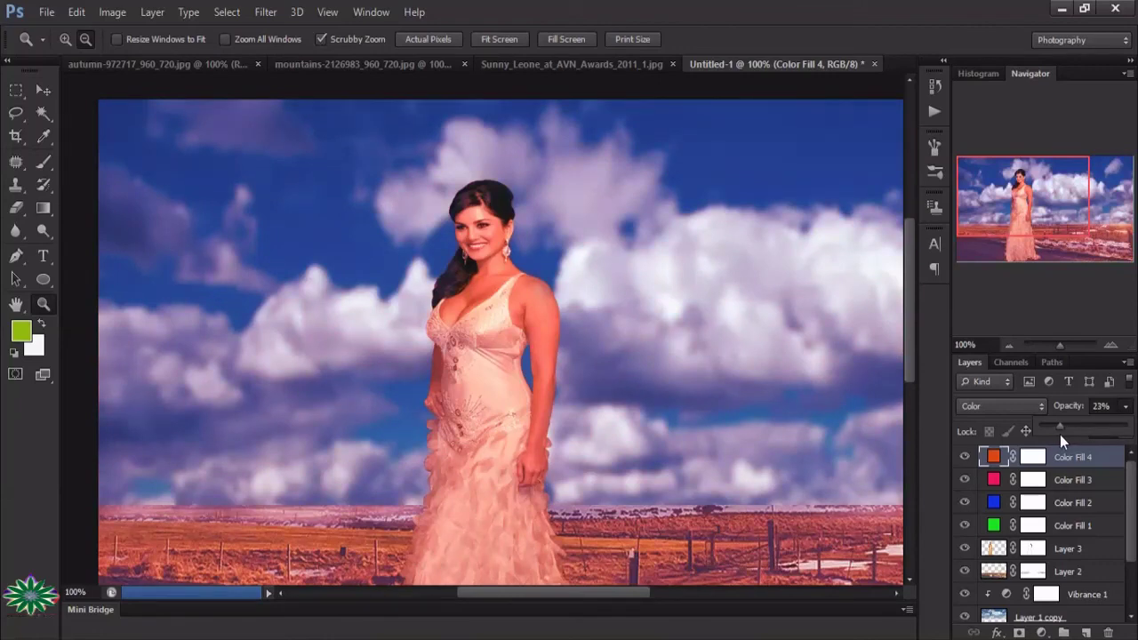
# - Add a Hue/Saturation adjustment with Hue -14, Saturation +22 and Lightness +5
pyautogui.click(1041, 633)
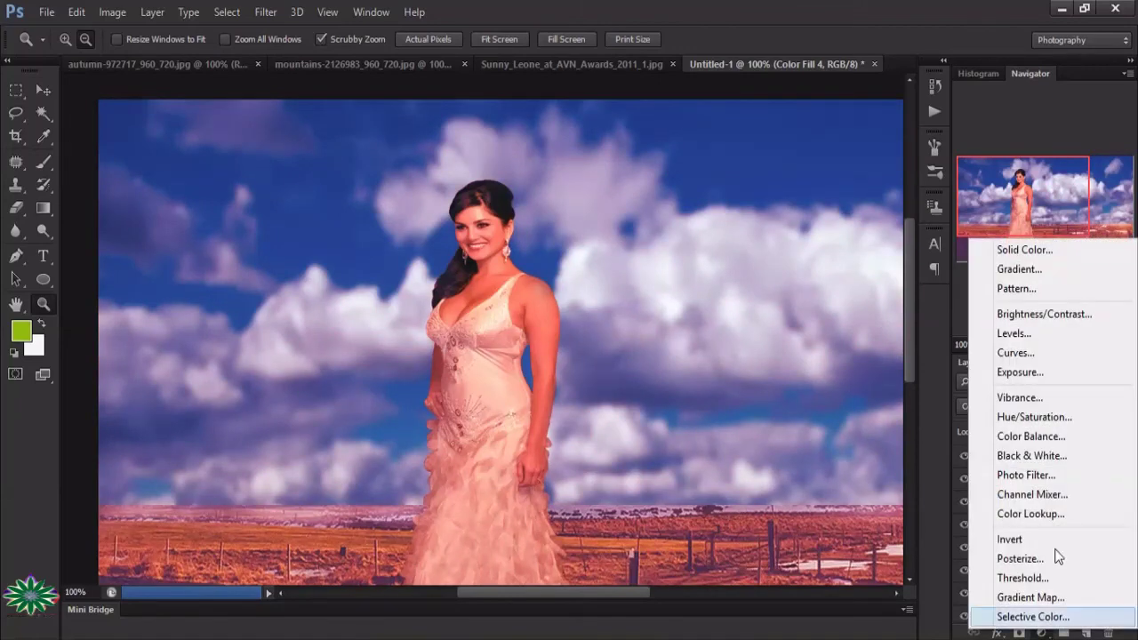
pyautogui.click(1049, 419)
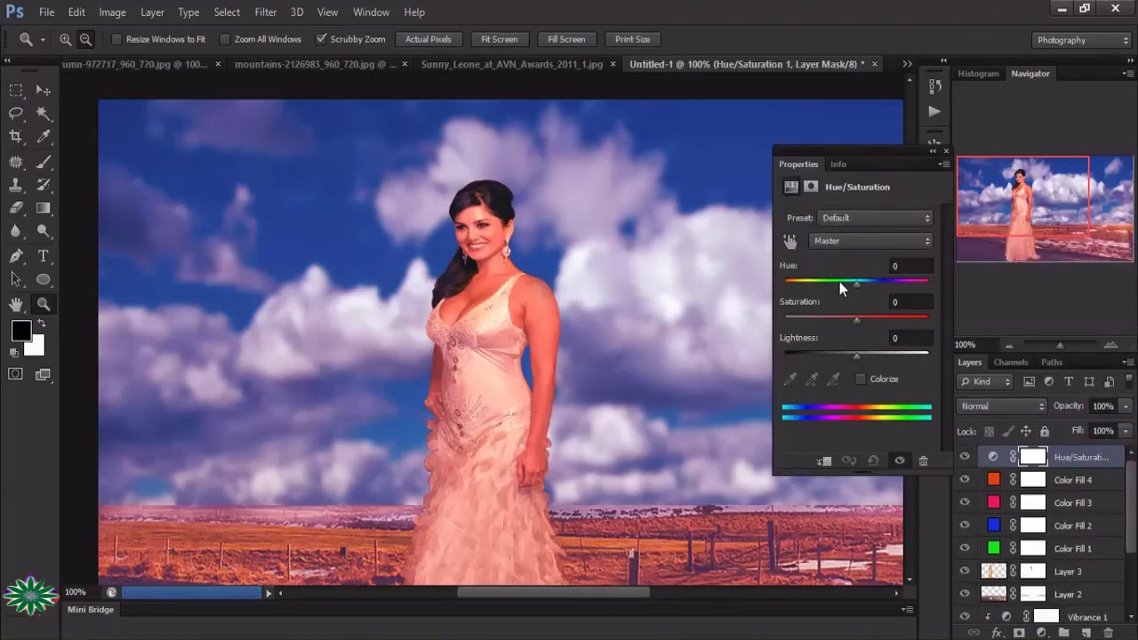
pyautogui.moveTo(855, 285); pyautogui.dragTo(846, 287)
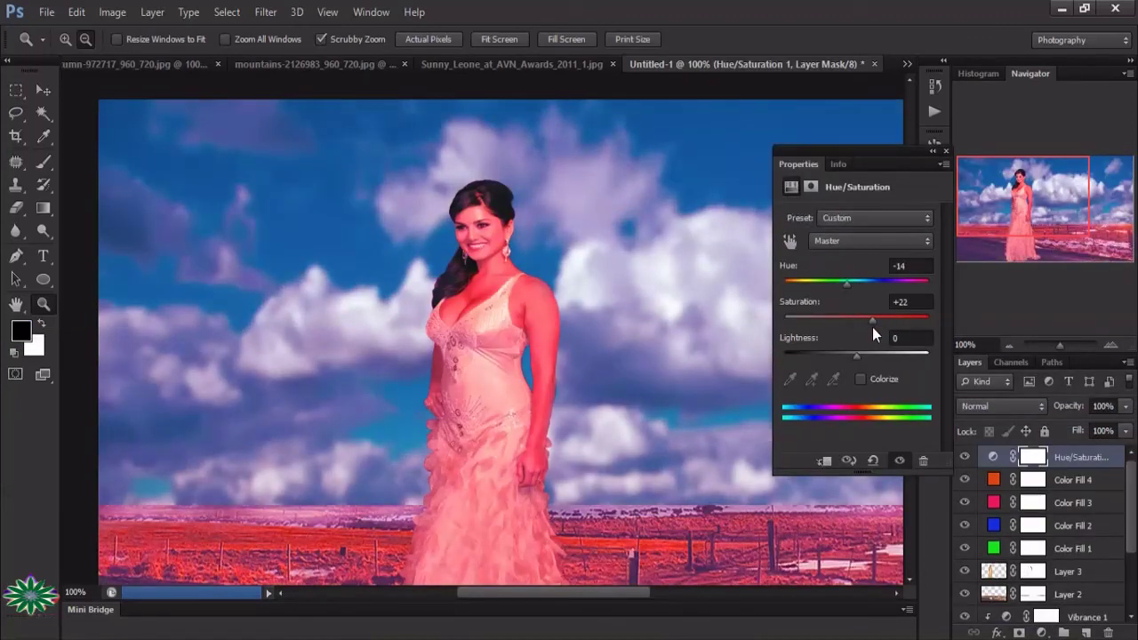
pyautogui.moveTo(855, 356); pyautogui.dragTo(859, 361)
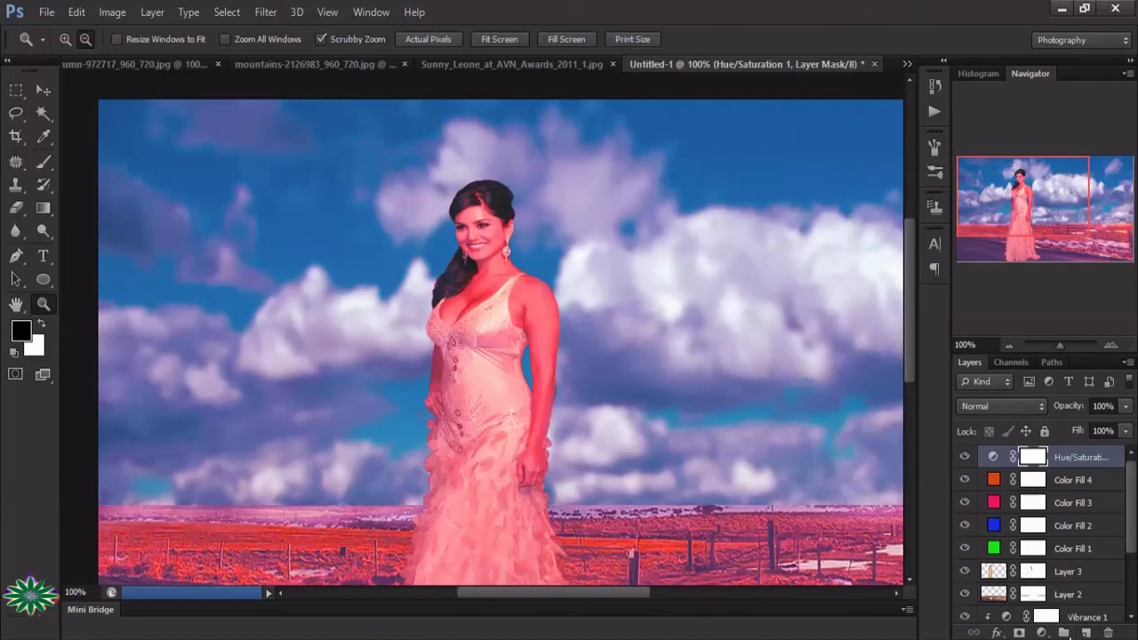
pyautogui.click(1043, 633)
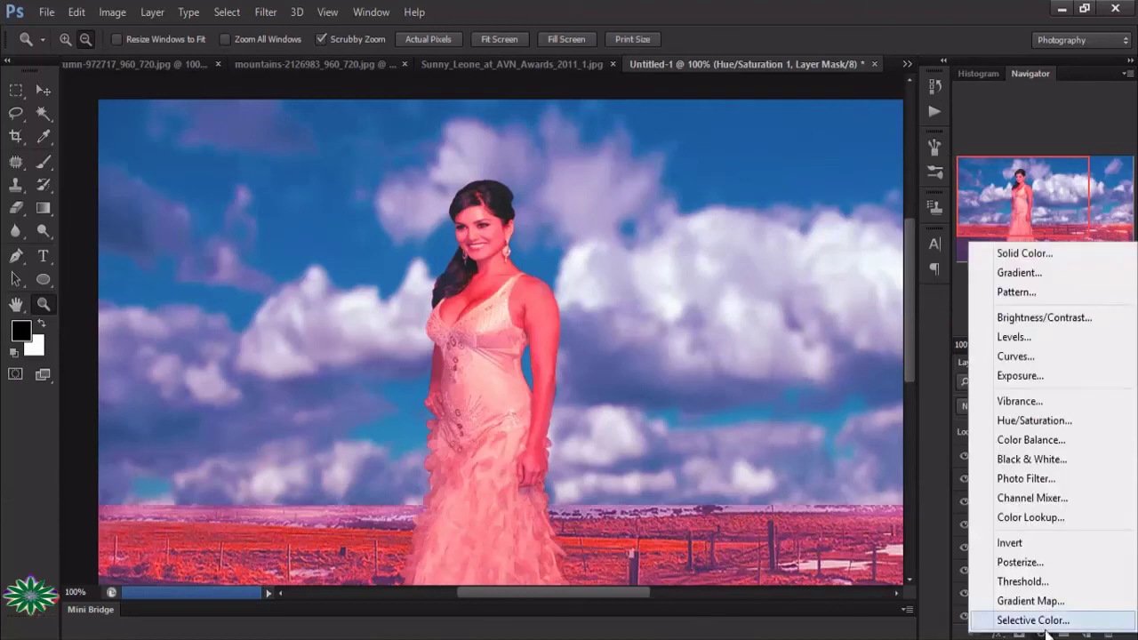
# - Add a Curves adjustment raising the RGB black point input to 16
pyautogui.click(1032, 361)
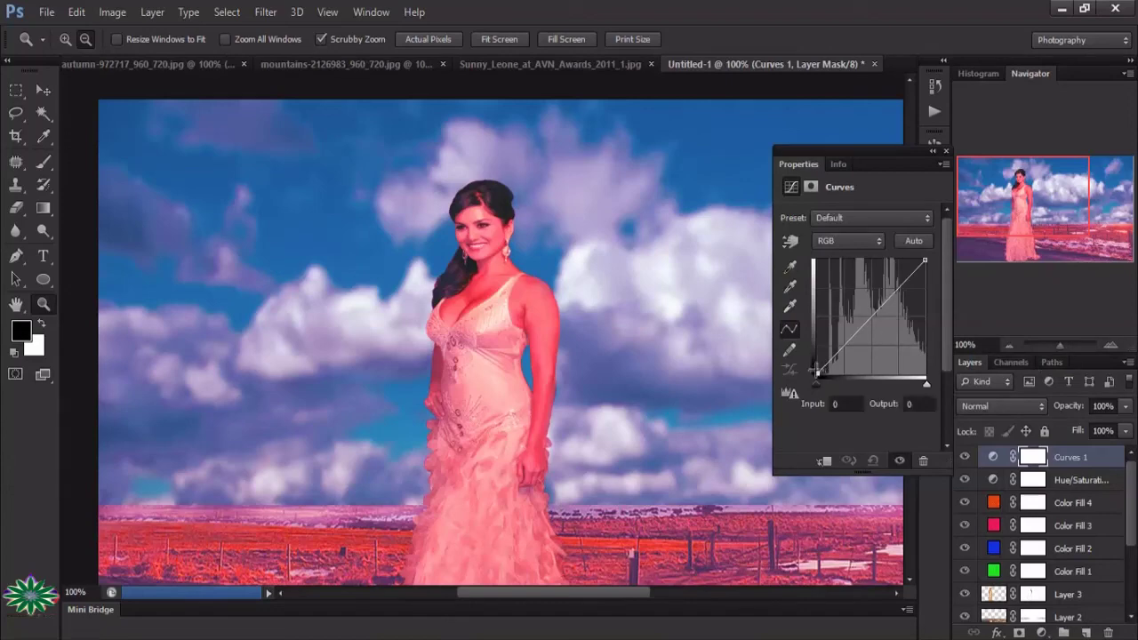
pyautogui.moveTo(816, 372); pyautogui.dragTo(823, 380)
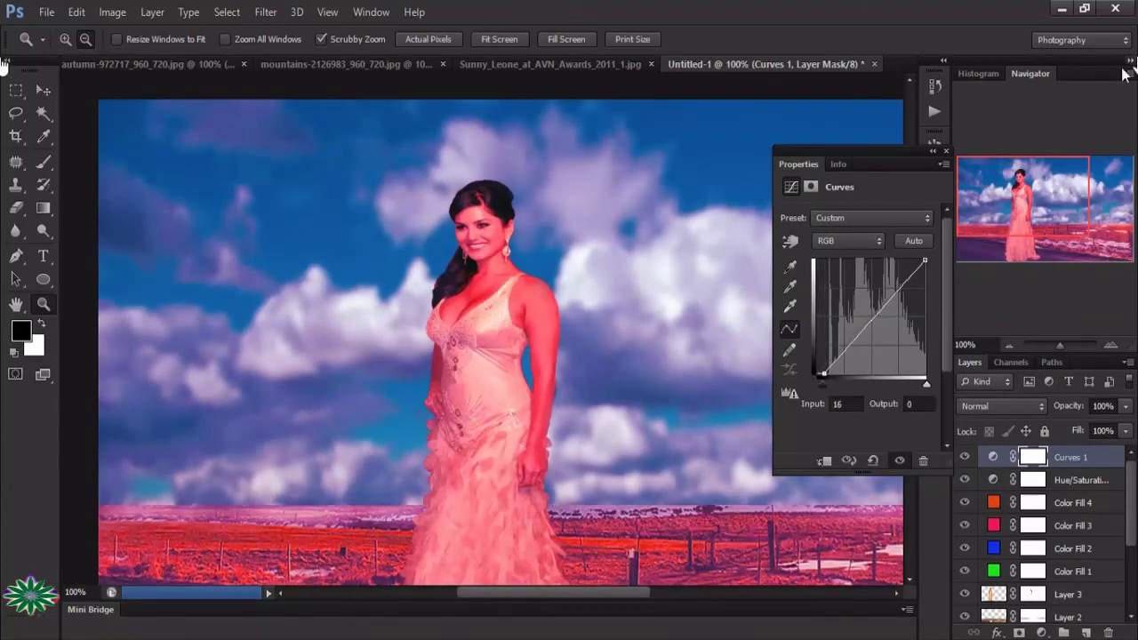
pyautogui.click(945, 152)
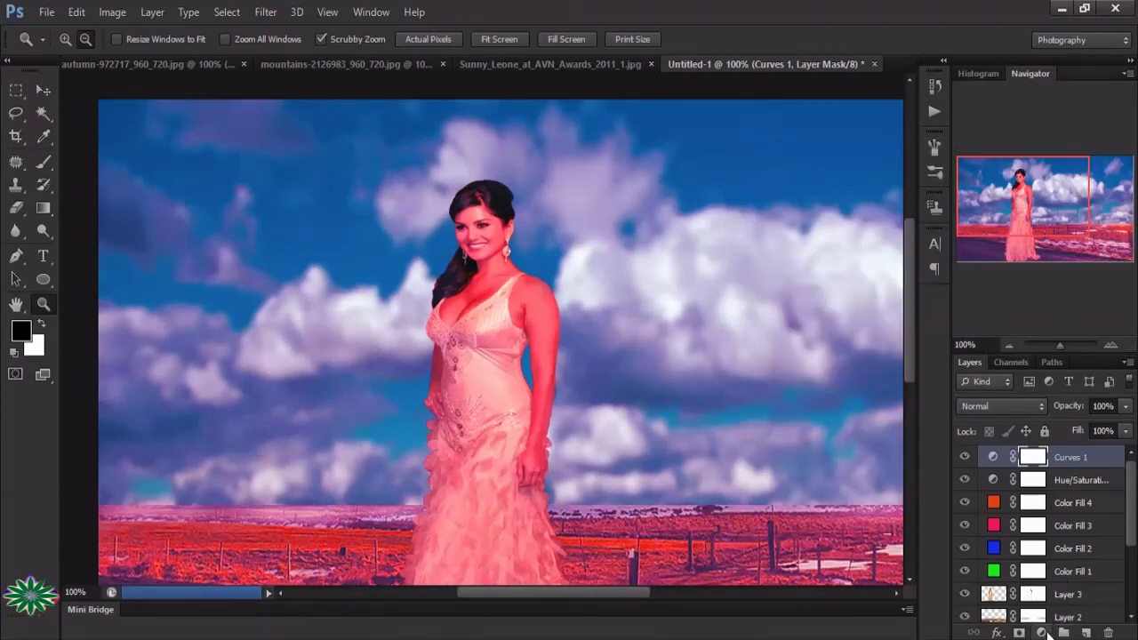
# - Add a Color Balance adjustment with midtones at -36, -45 and -22
pyautogui.click(1042, 632)
pyautogui.click(1022, 436)
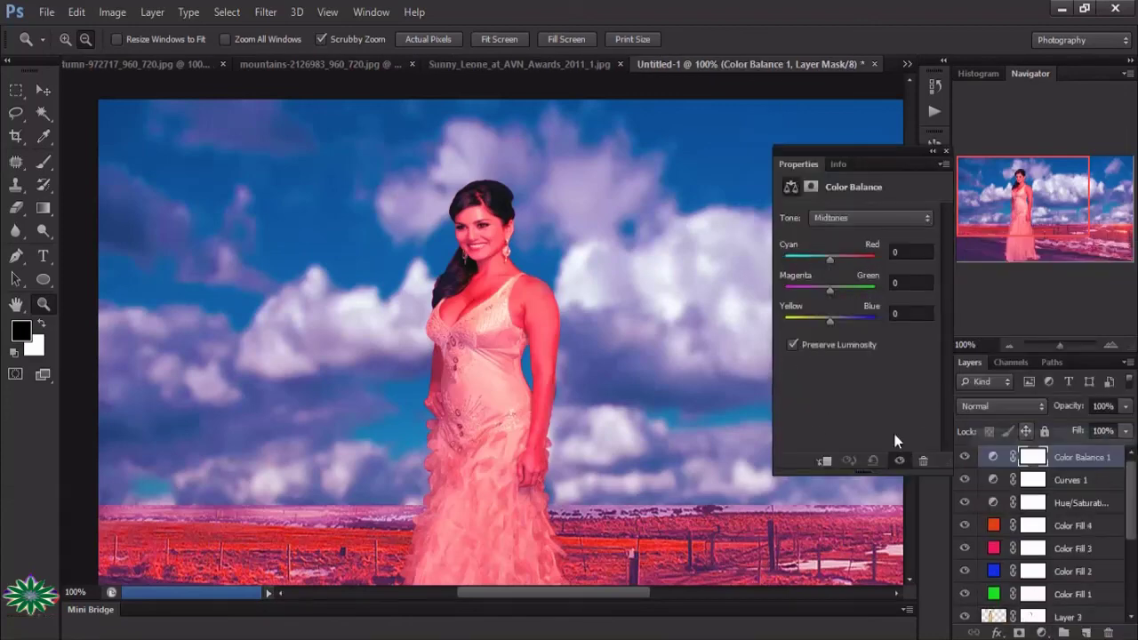
pyautogui.moveTo(823, 260)
pyautogui.mouseDown()
pyautogui.moveTo(813, 260)
pyautogui.moveTo(809, 298)
pyautogui.mouseUp()
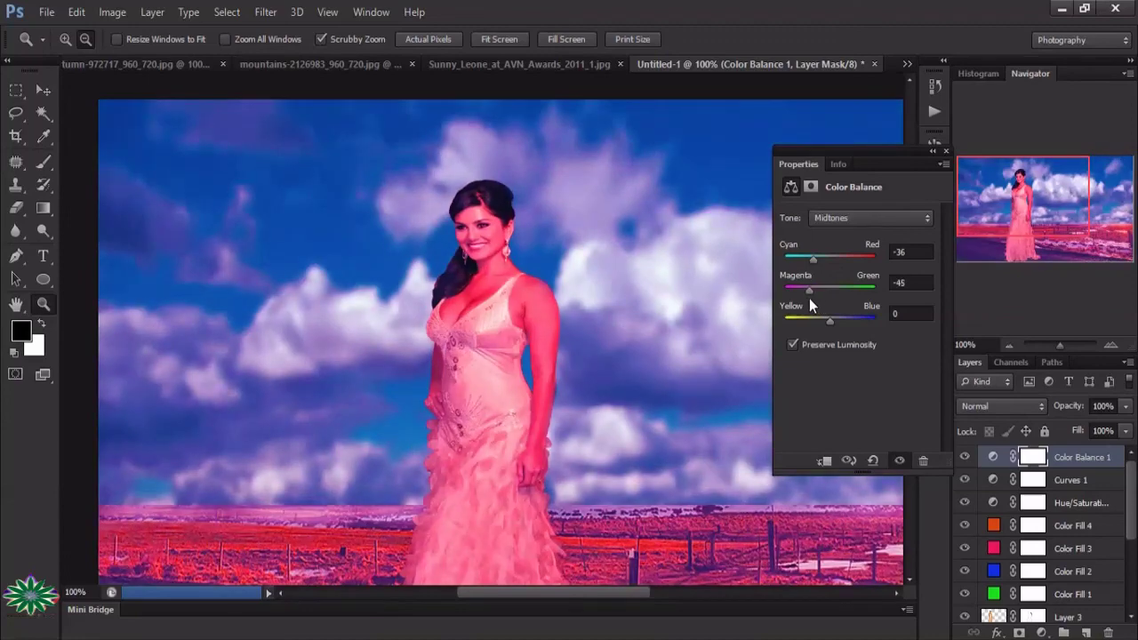
pyautogui.moveTo(832, 323)
pyautogui.mouseDown()
pyautogui.moveTo(847, 325)
pyautogui.moveTo(820, 324)
pyautogui.mouseUp()
pyautogui.click(942, 154)
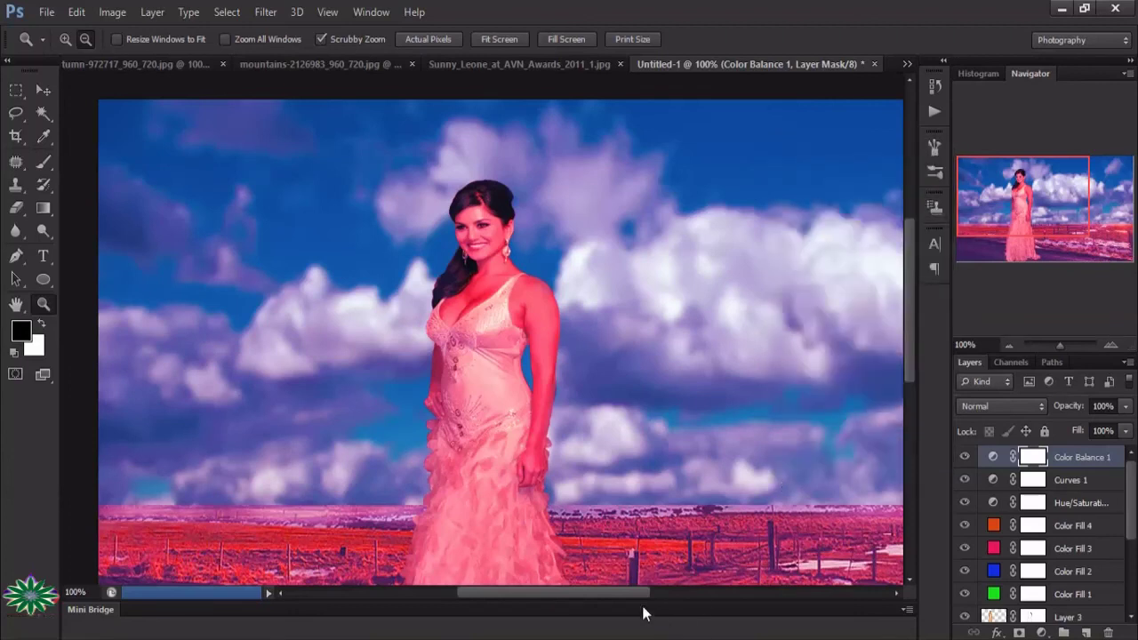
pyautogui.moveTo(609, 590)
pyautogui.mouseDown()
pyautogui.moveTo(590, 597)
pyautogui.moveTo(609, 612)
pyautogui.mouseUp()
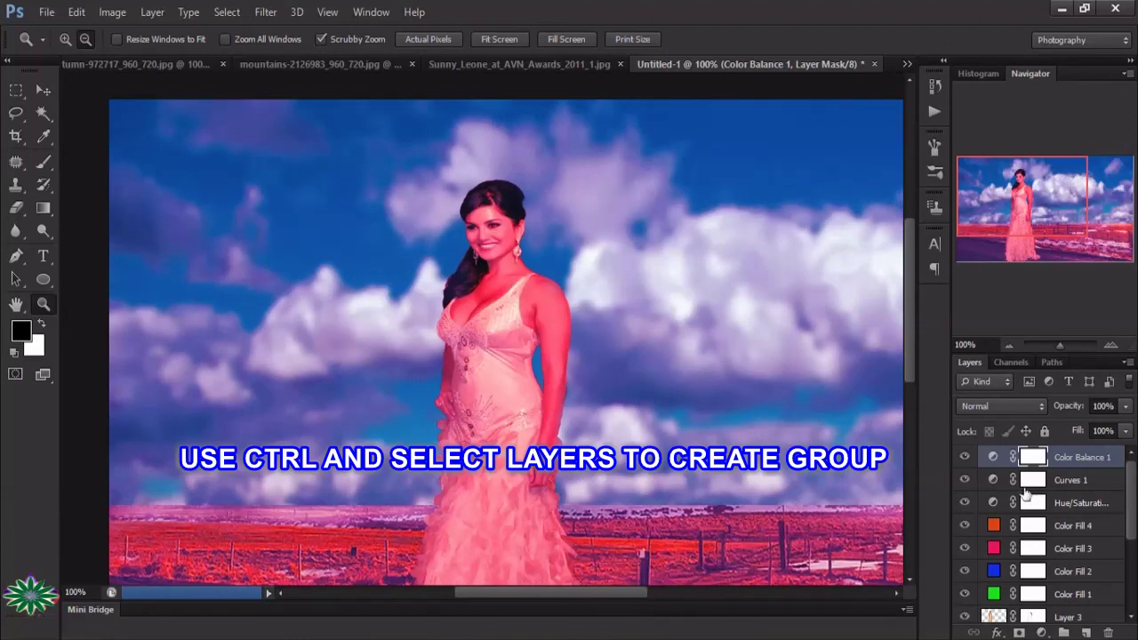
# - Group Color Fill 1 through Color Balance 1 into Group 1
pyautogui.keyDown('ctrl'); pyautogui.click(1073, 486); pyautogui.keyUp('ctrl')
pyautogui.keyDown('ctrl'); pyautogui.click(1080, 503); pyautogui.keyUp('ctrl')
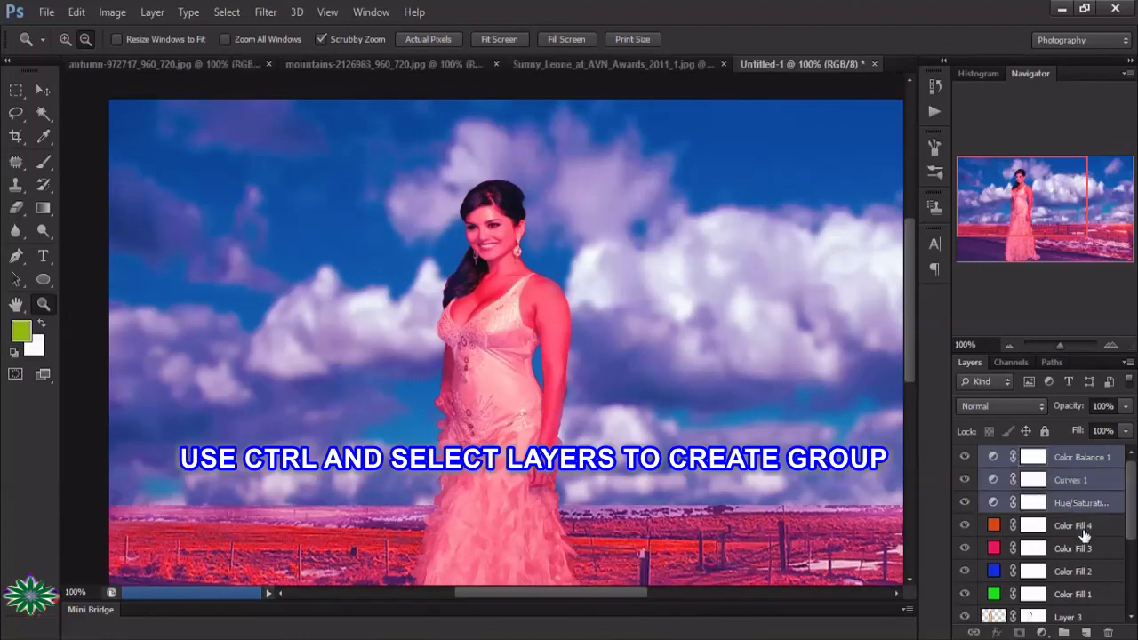
pyautogui.keyDown('ctrl'); pyautogui.click(1083, 525); pyautogui.keyUp('ctrl')
pyautogui.keyDown('ctrl'); pyautogui.click(1084, 548); pyautogui.keyUp('ctrl')
pyautogui.keyDown('ctrl'); pyautogui.click(1083, 574); pyautogui.keyUp('ctrl')
pyautogui.keyDown('ctrl'); pyautogui.click(1083, 595); pyautogui.keyUp('ctrl')
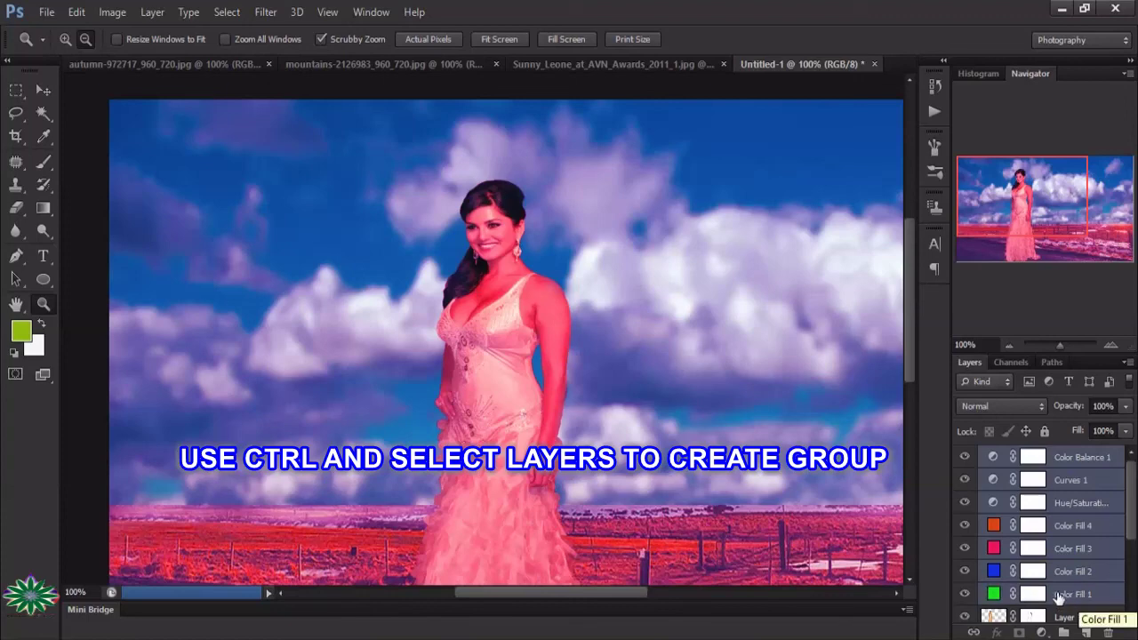
pyautogui.moveTo(1081, 602); pyautogui.dragTo(1067, 634)
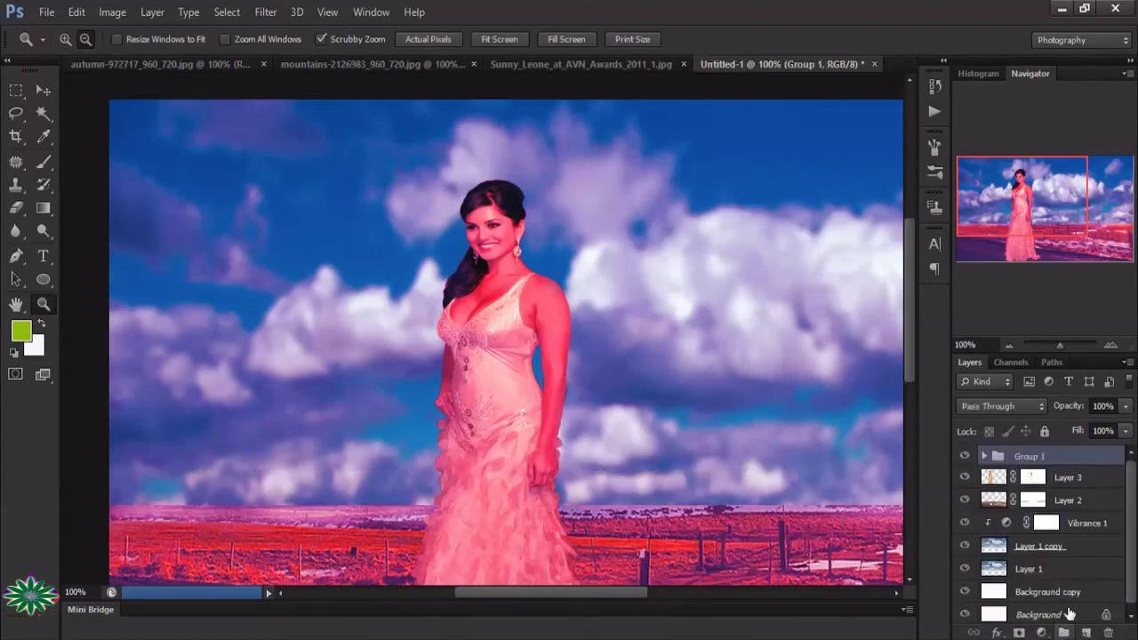